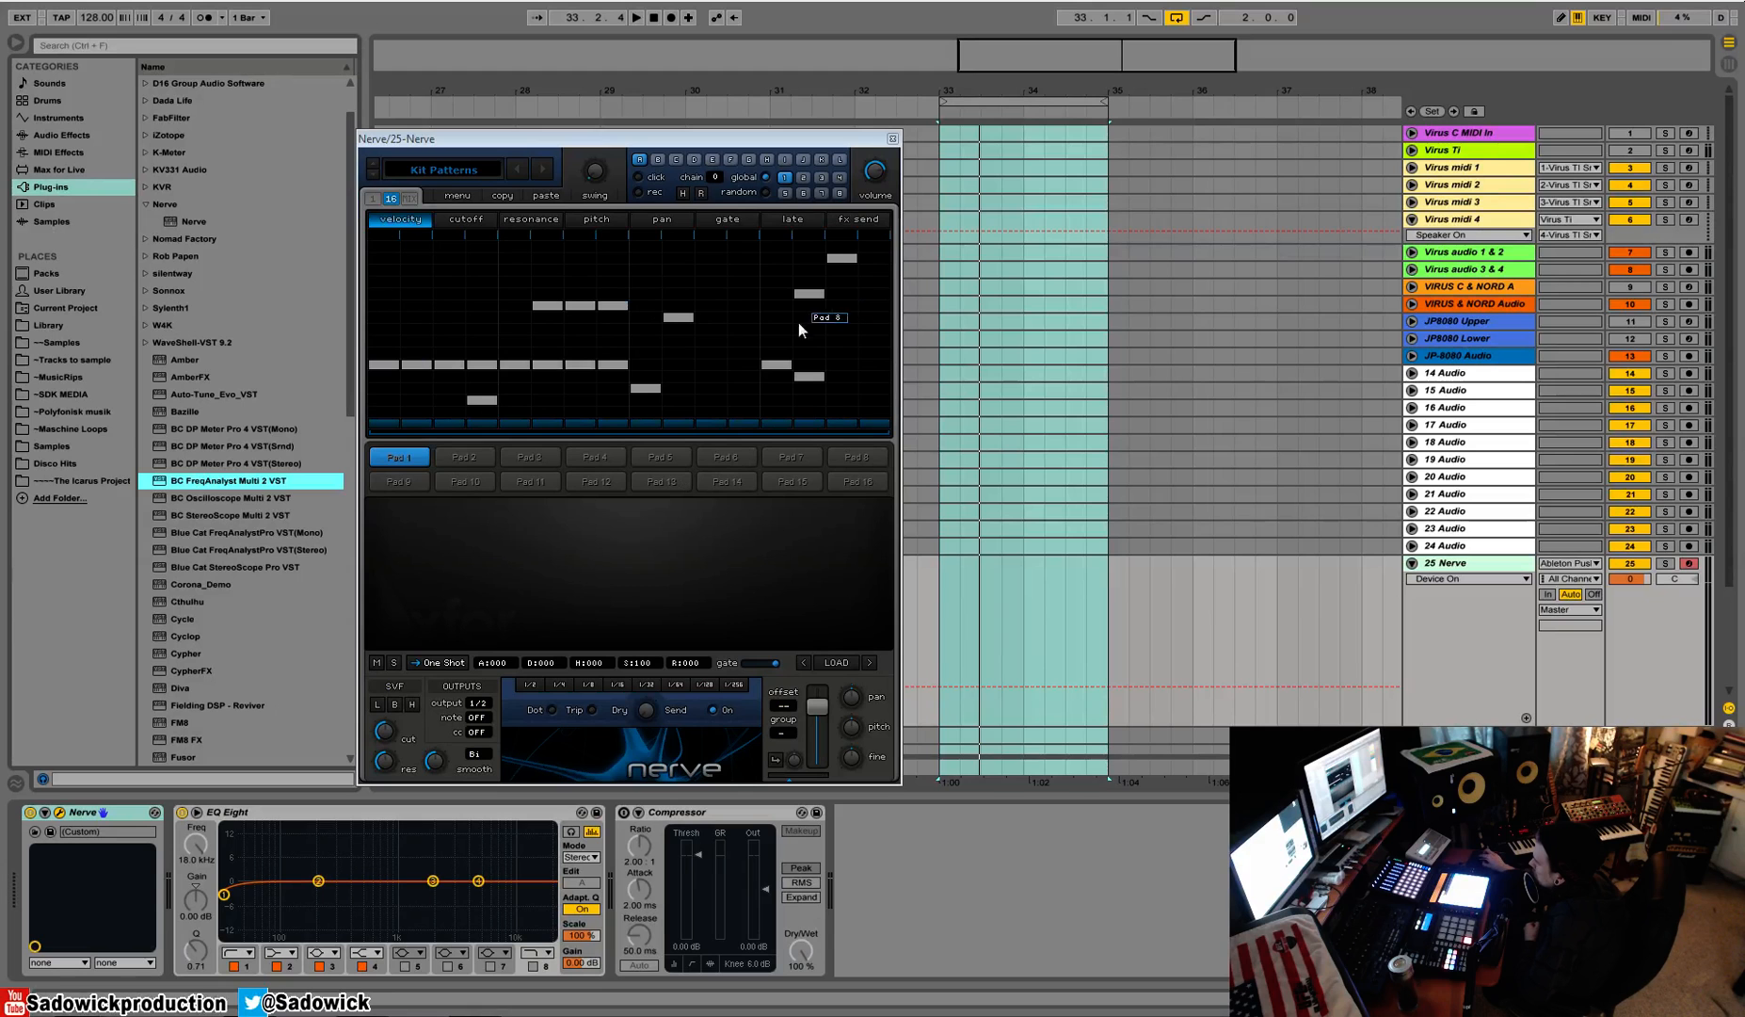
# Step: Initialize everything in Nerve to clear all pads and patterns
pyautogui.click(461, 196)
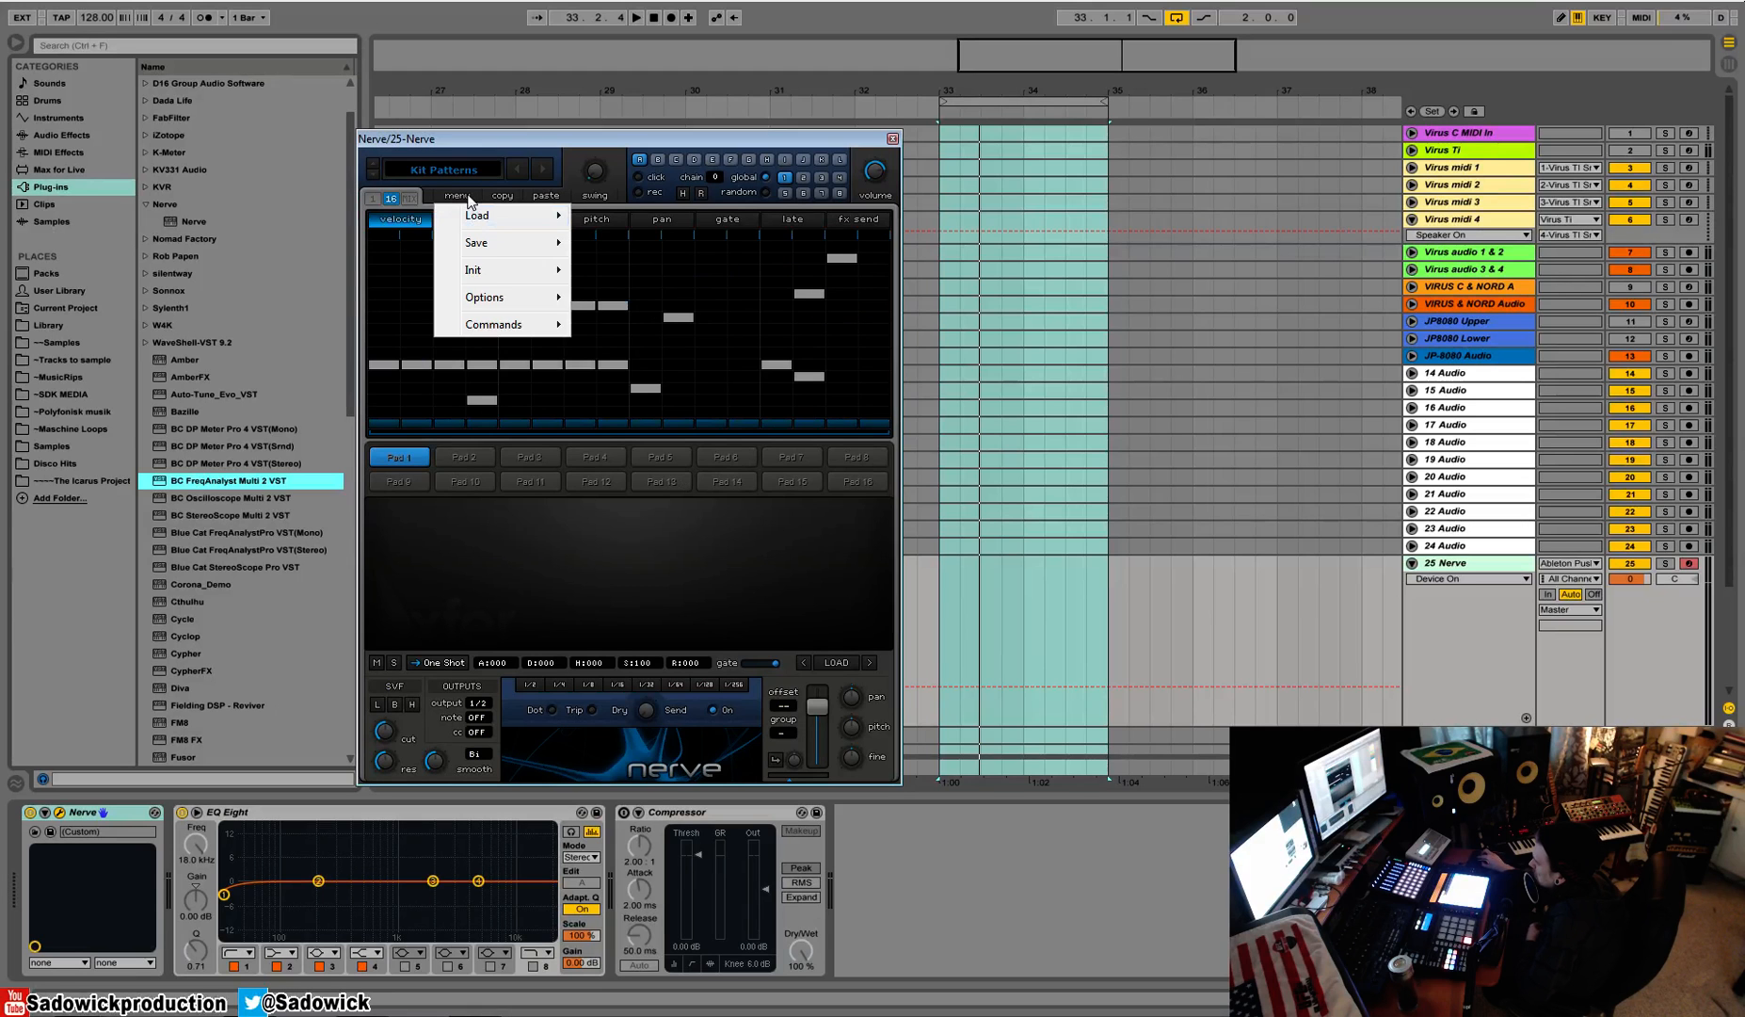
pyautogui.moveTo(499, 275)
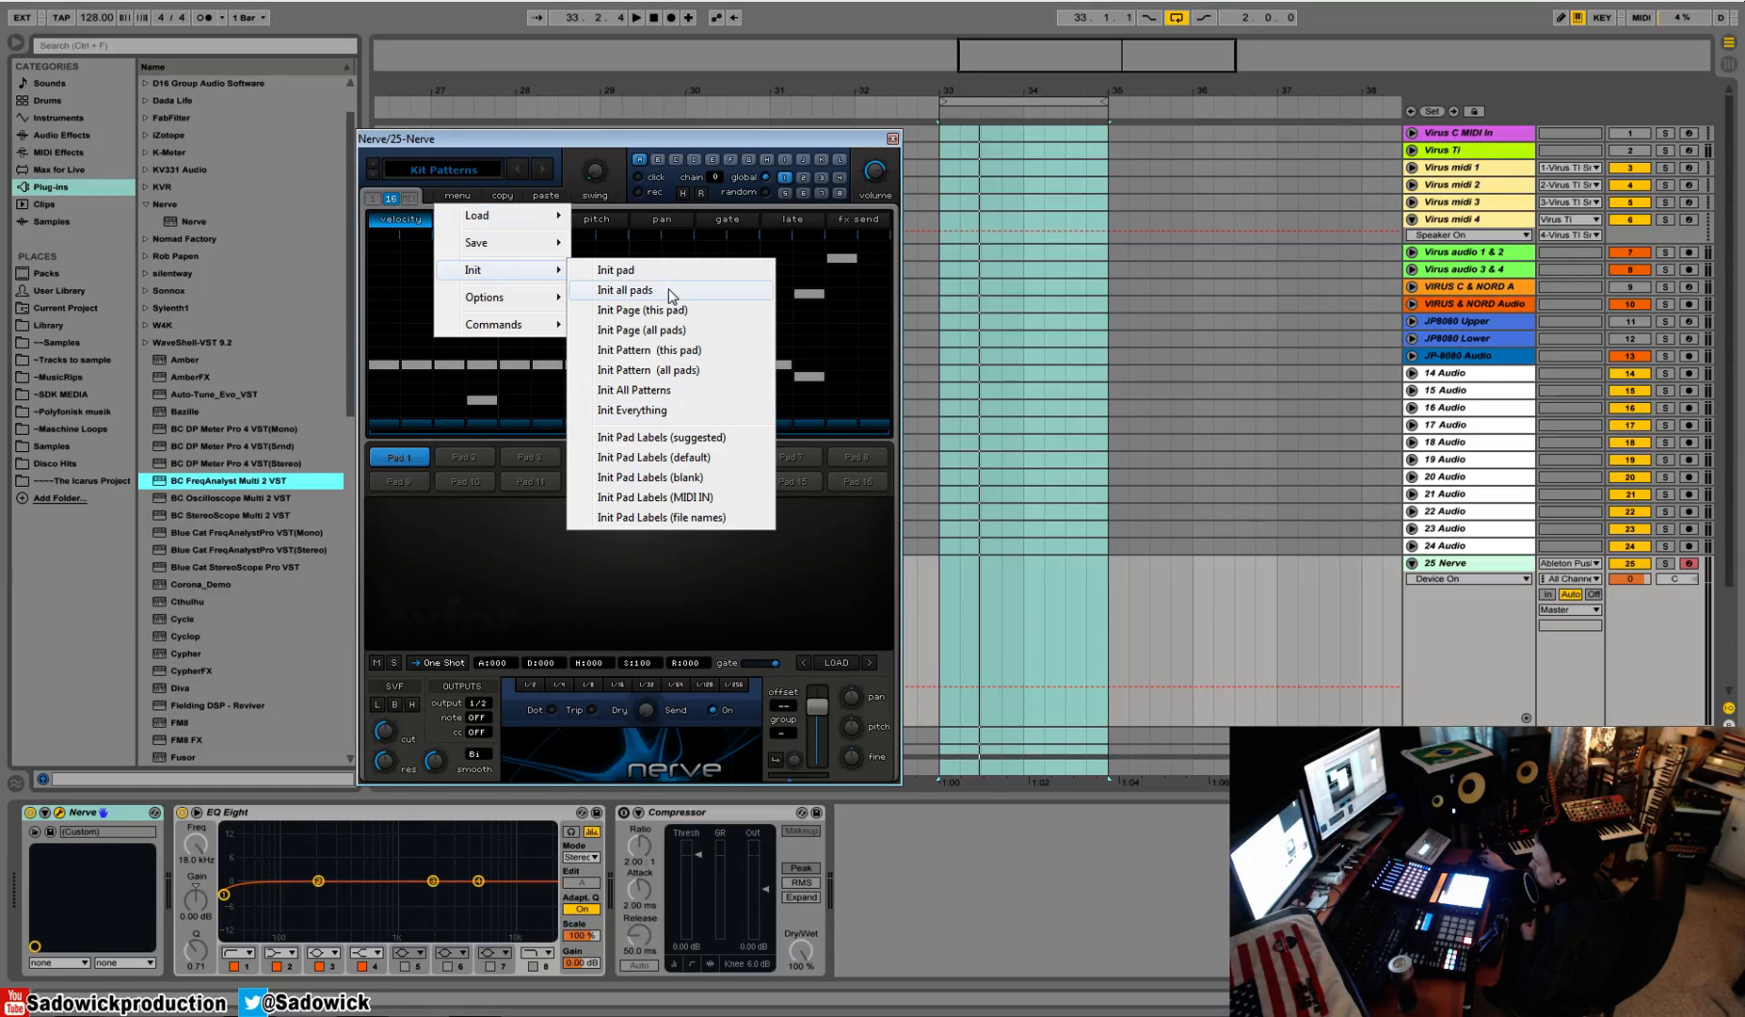
pyautogui.click(673, 411)
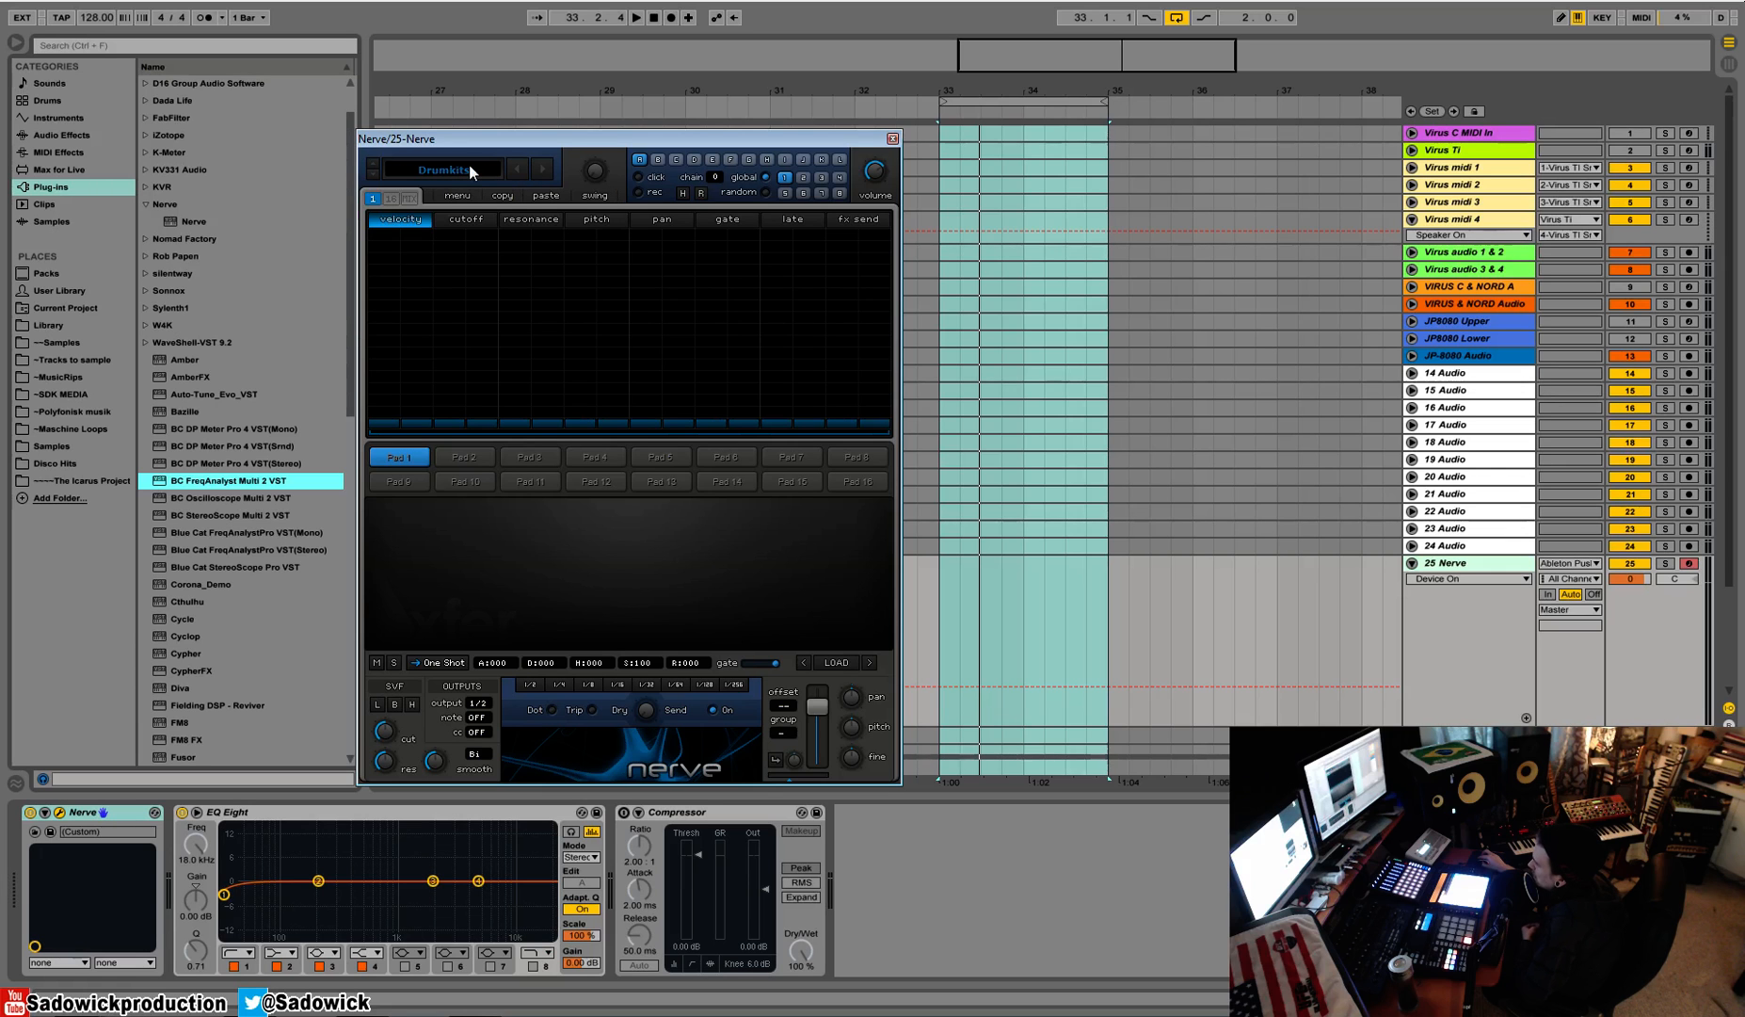
# Step: Load the DW_noisekit_1 drum kit and audition its pads from Kick 2 through Hat Op
pyautogui.click(381, 177)
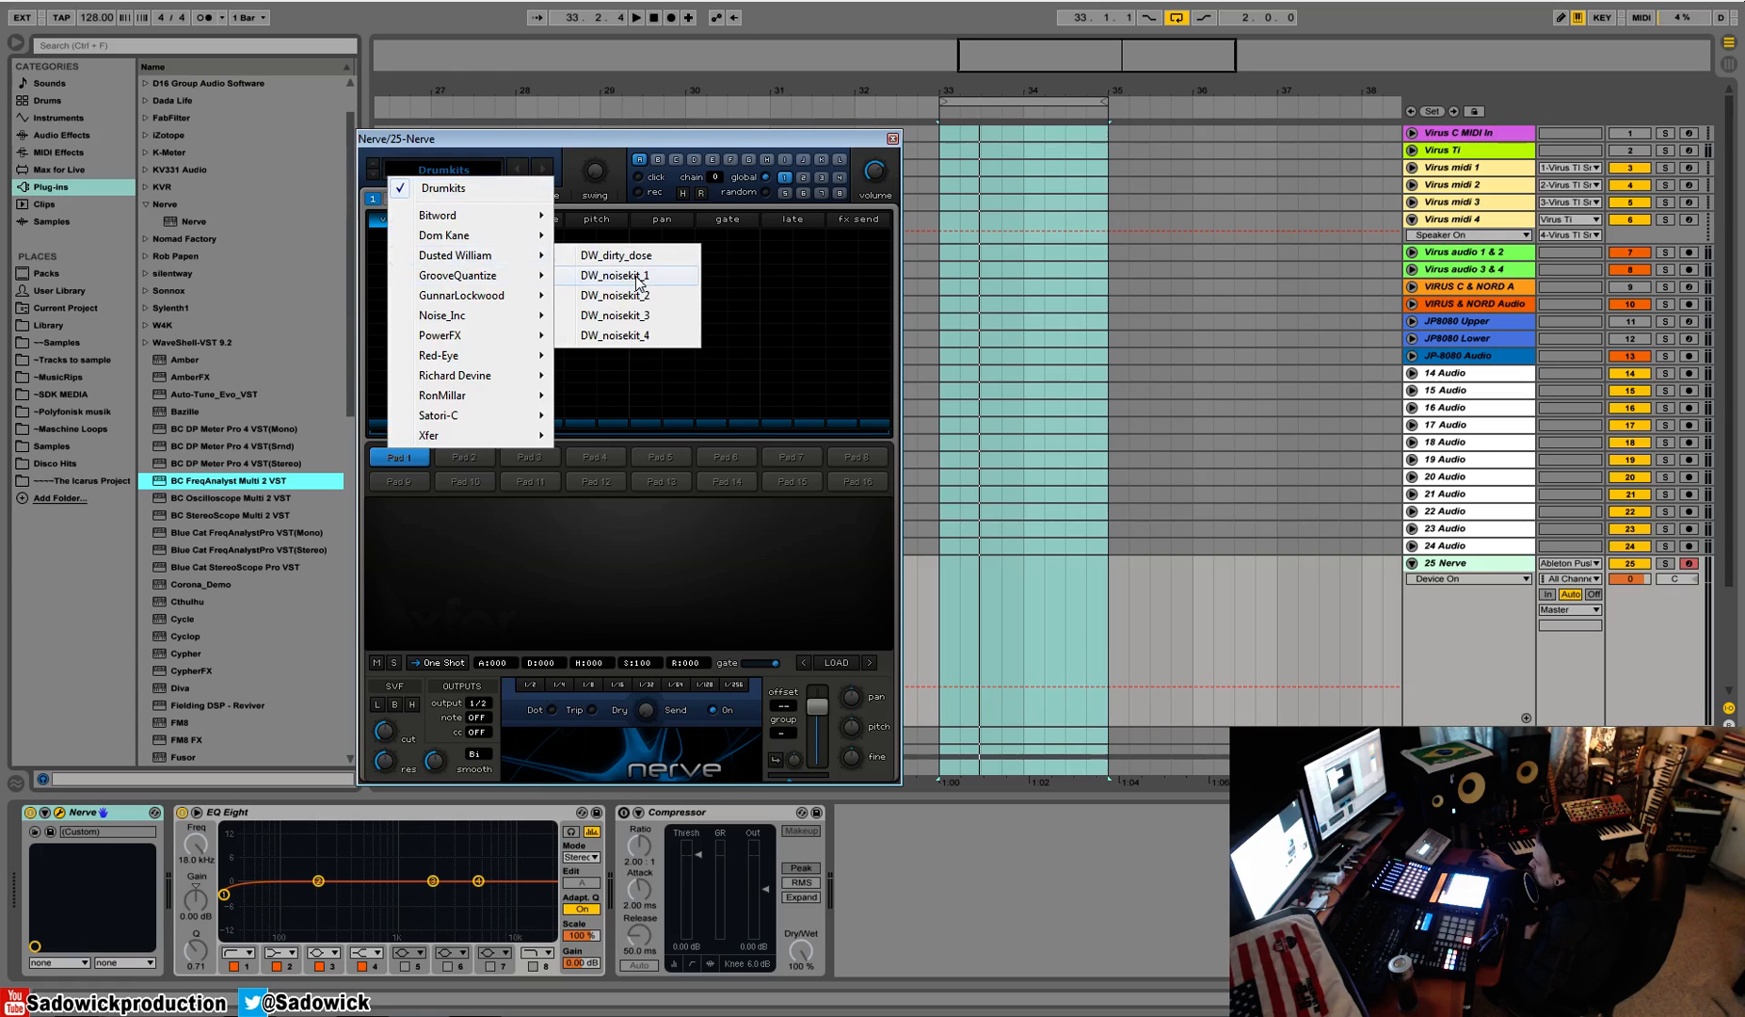
pyautogui.click(636, 277)
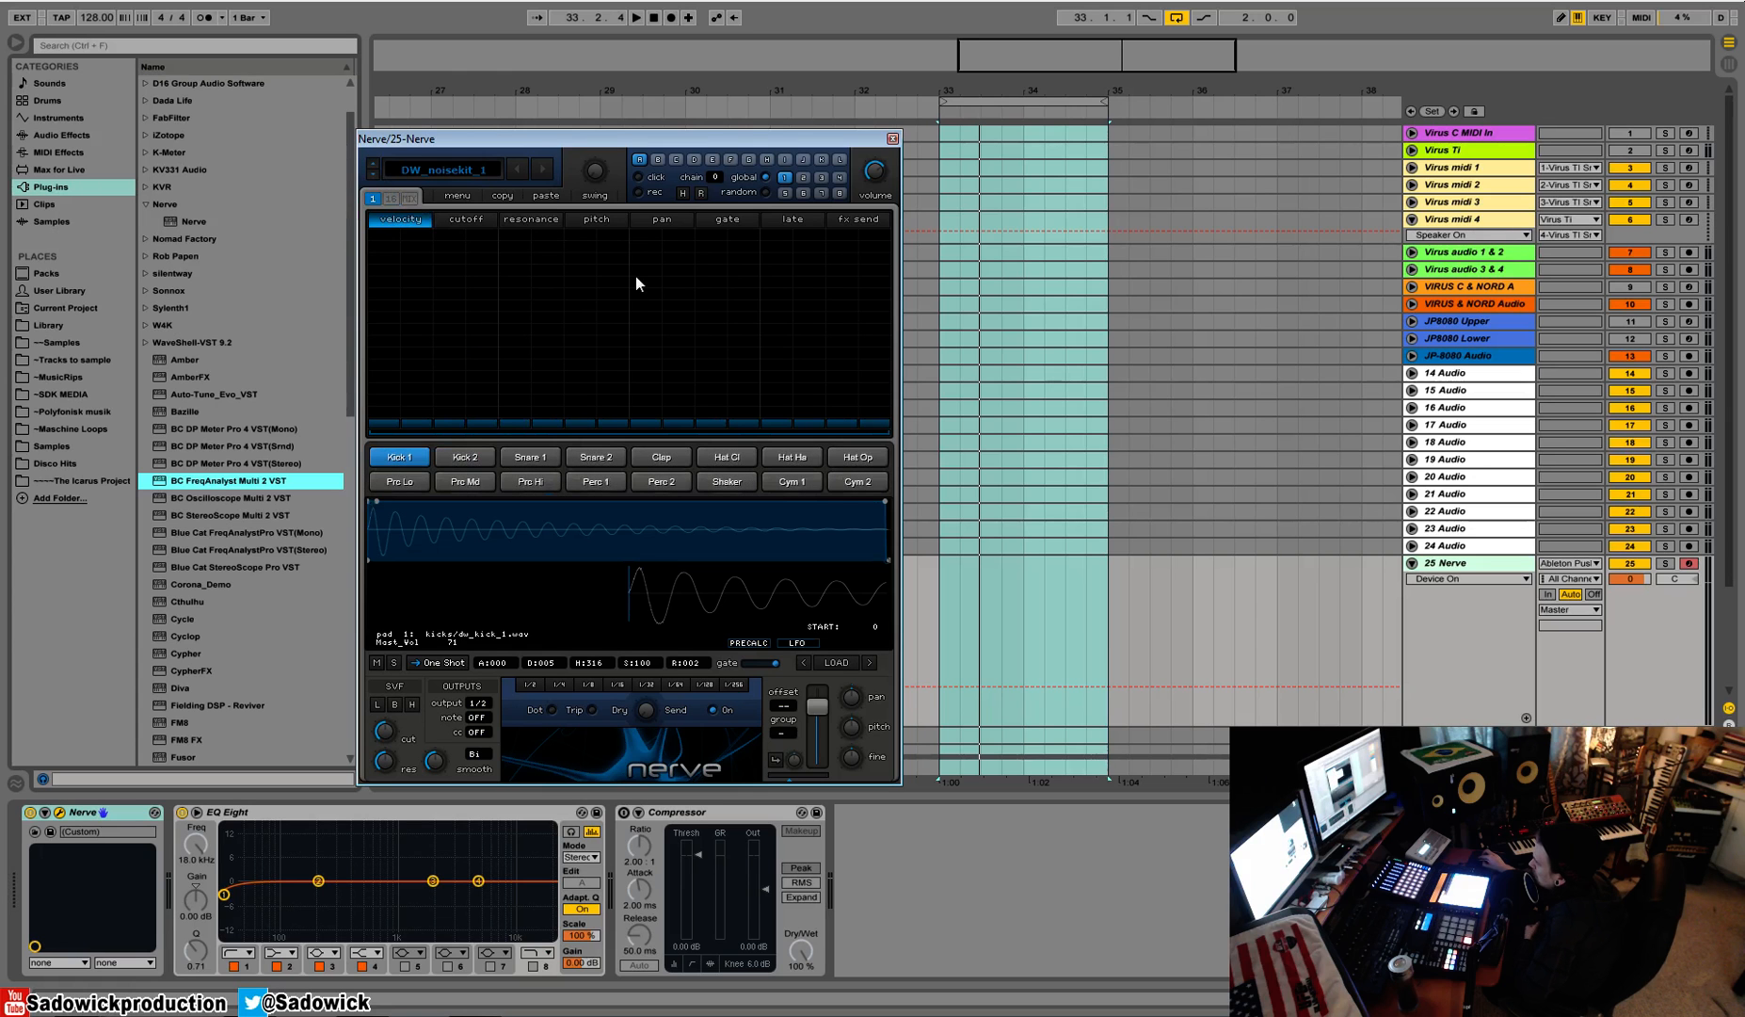
pyautogui.click(473, 460)
pyautogui.click(517, 458)
pyautogui.click(593, 458)
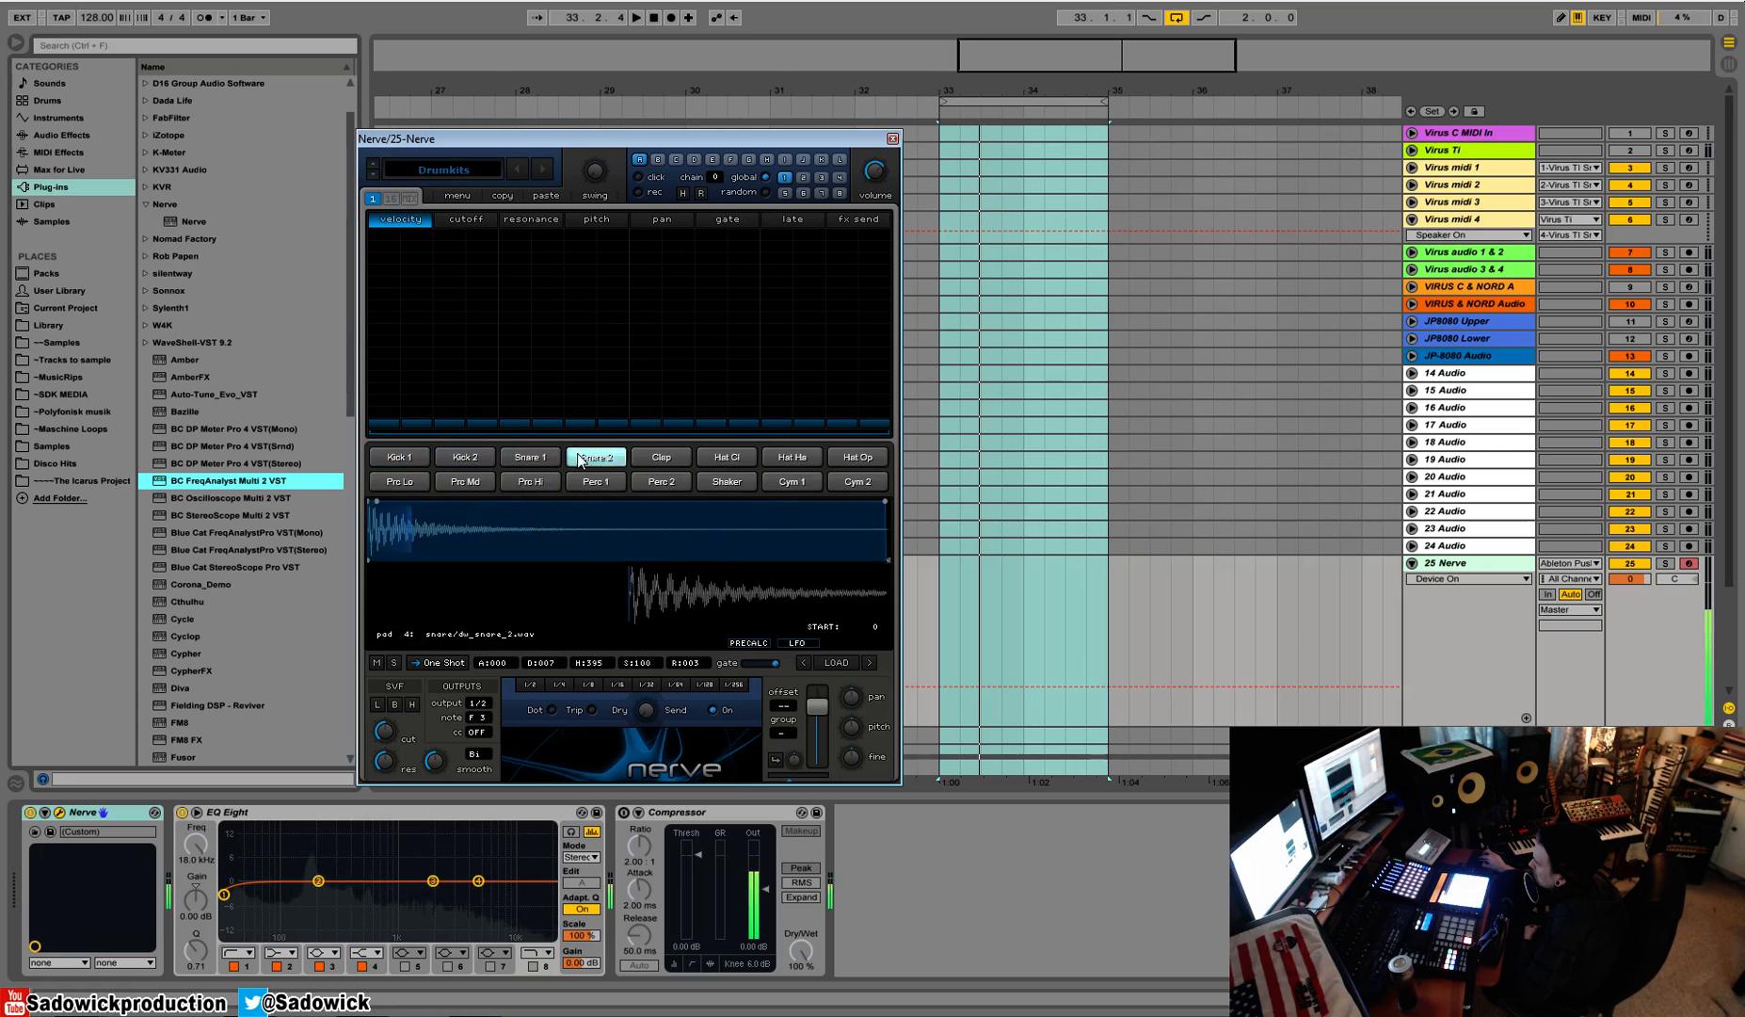
pyautogui.click(657, 456)
pyautogui.click(718, 455)
pyautogui.click(803, 457)
pyautogui.click(857, 456)
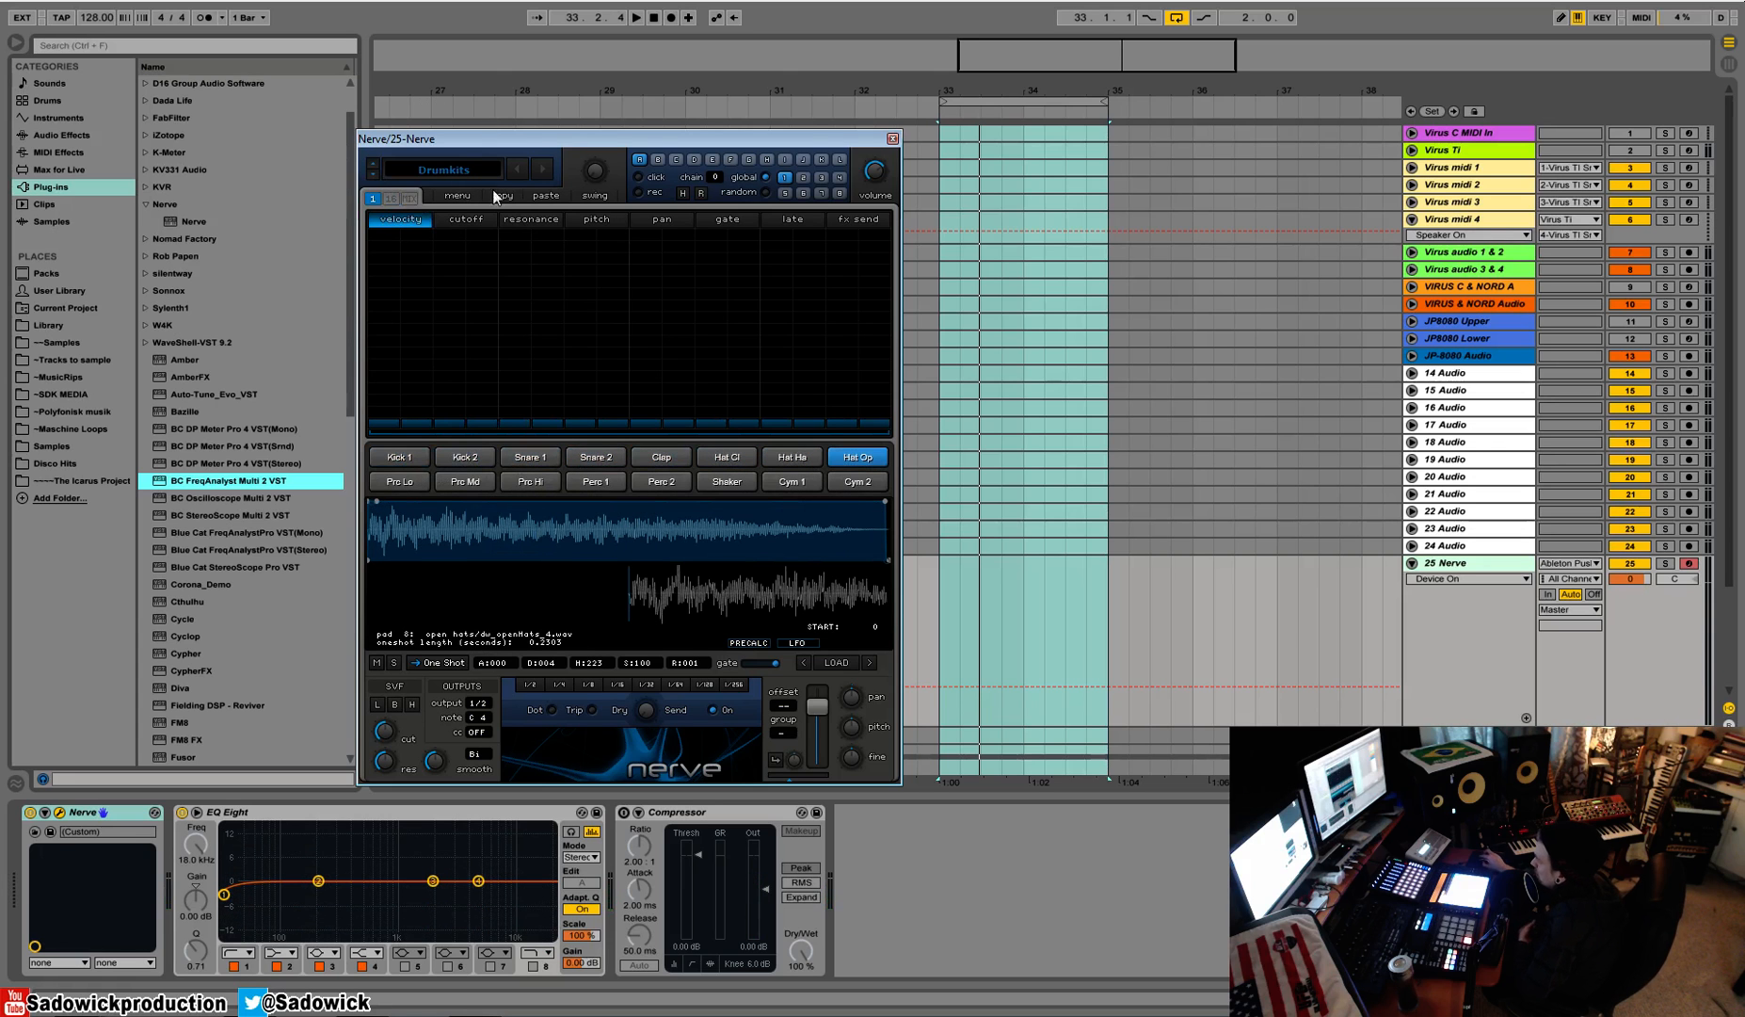
# Step: Switch to the neighbouring drum kit preset and audition several of its pads, including Snare 2 and Hat Cl
pyautogui.click(372, 173)
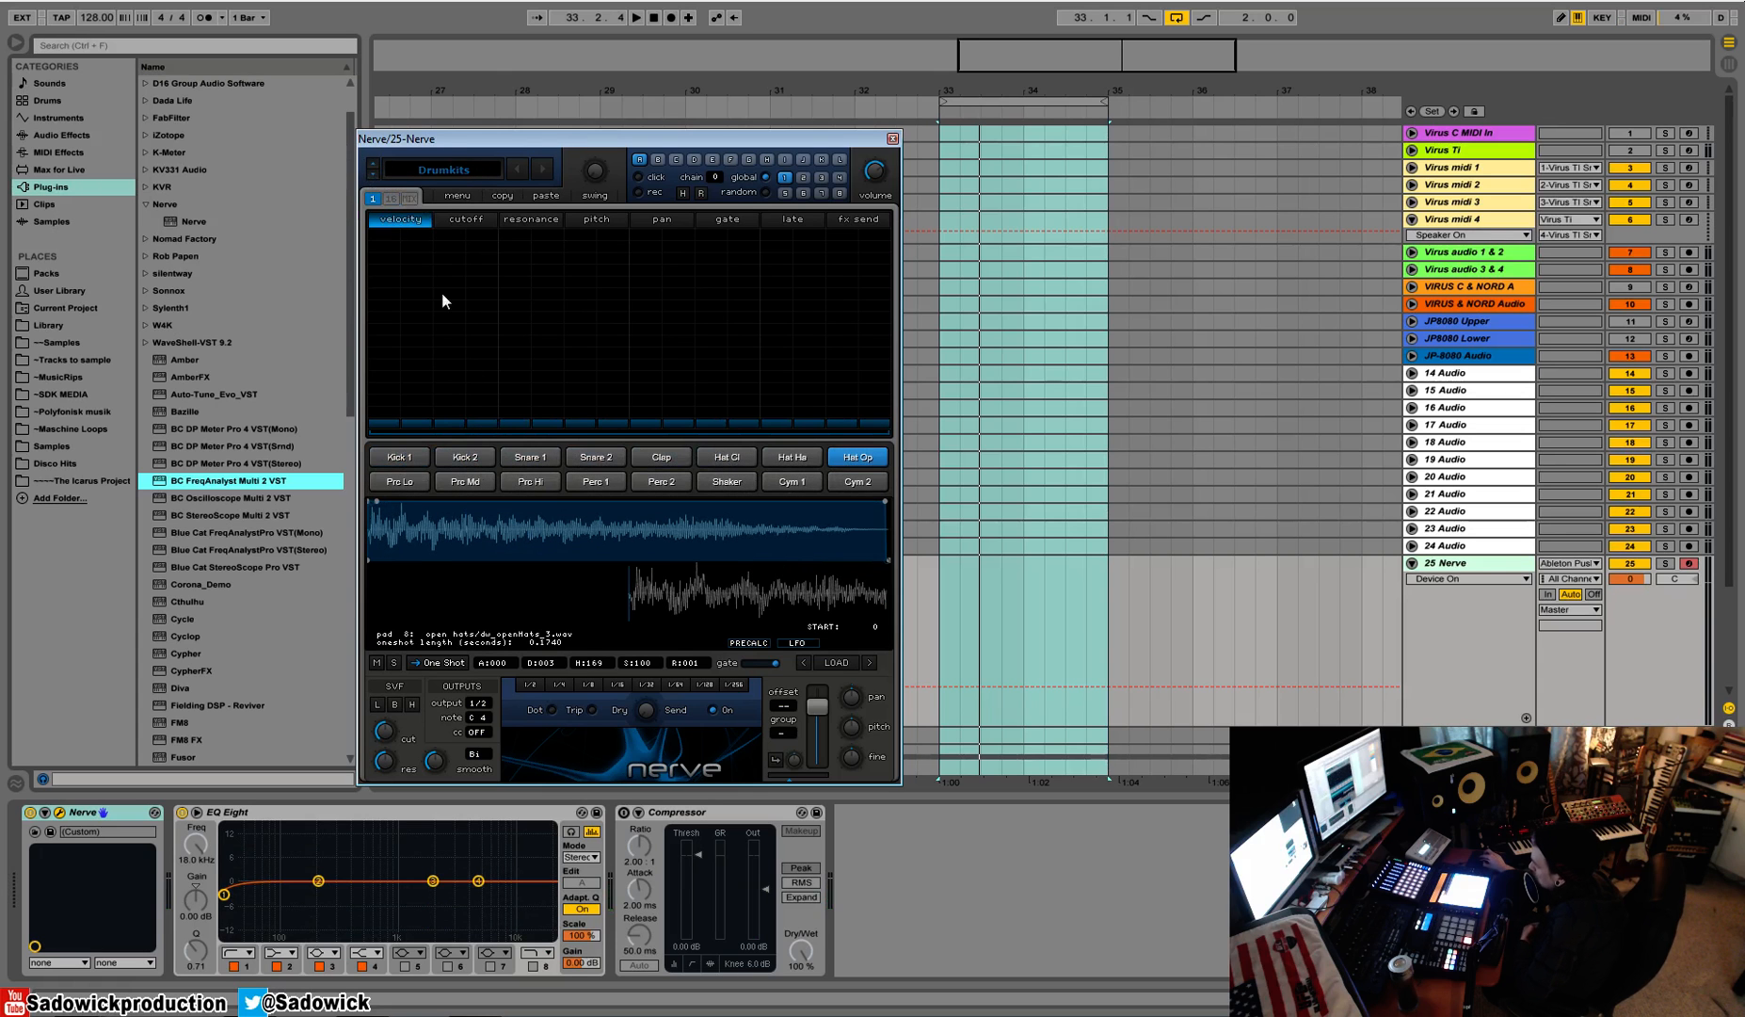
pyautogui.click(492, 459)
pyautogui.click(596, 457)
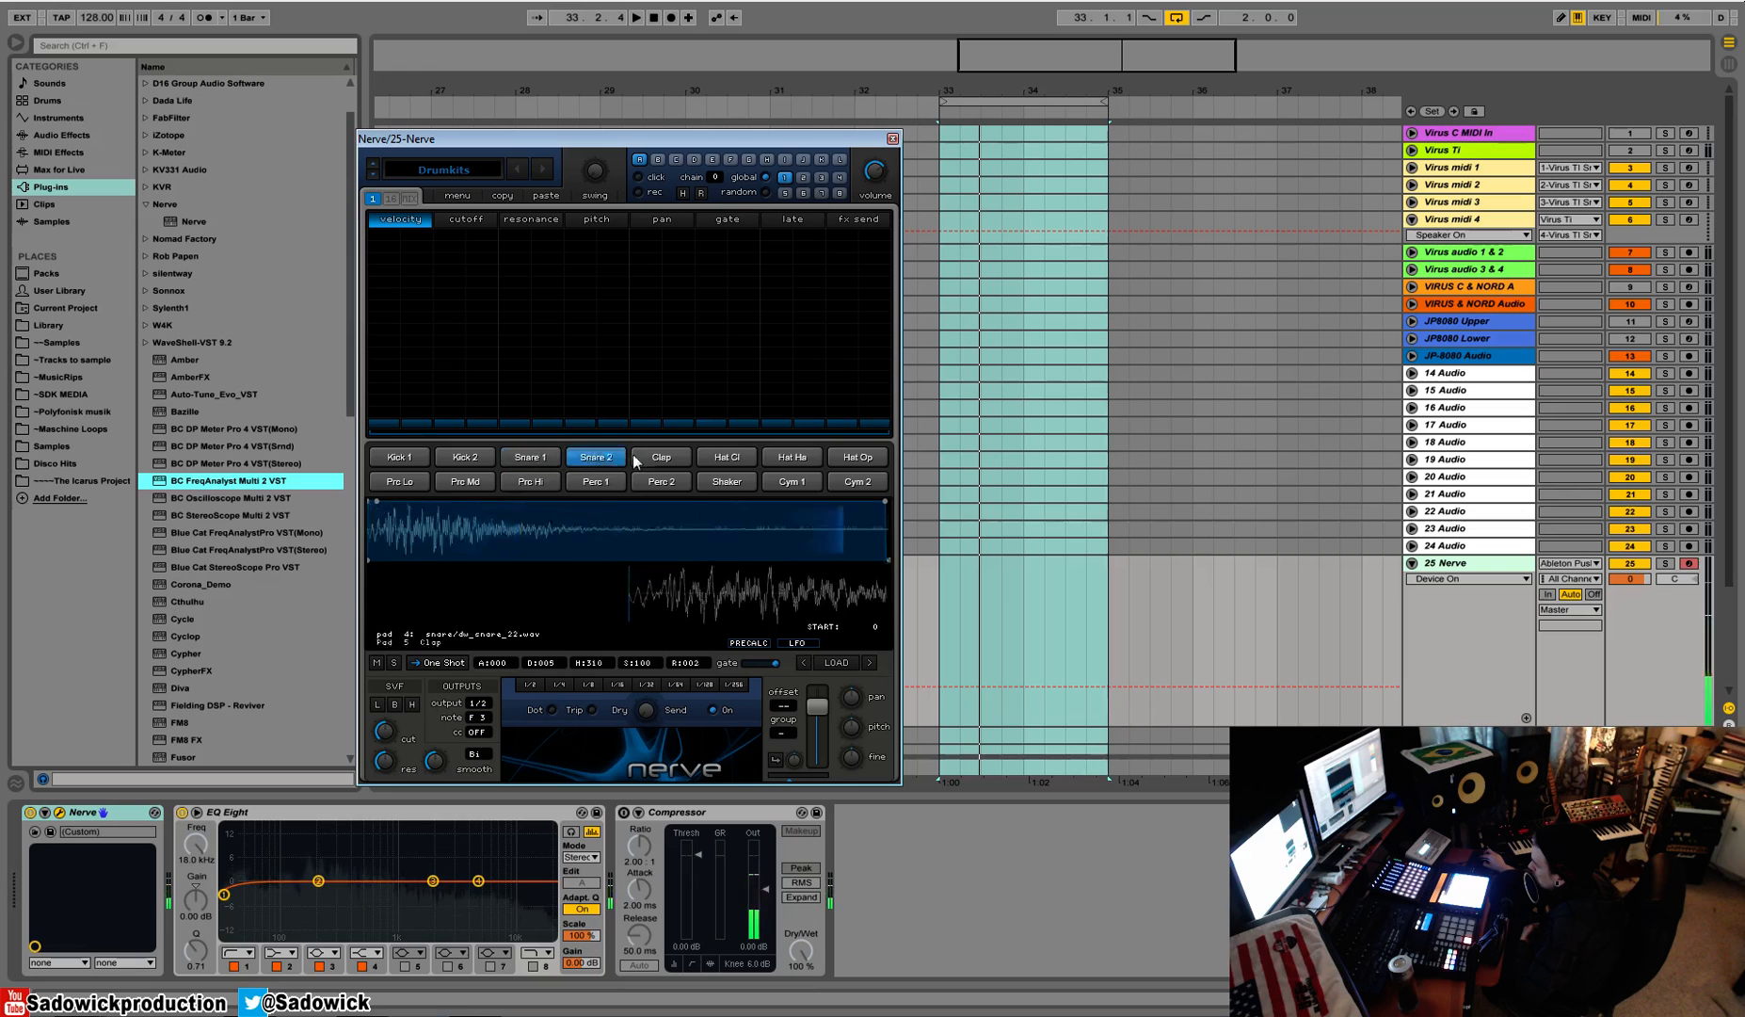
pyautogui.click(725, 459)
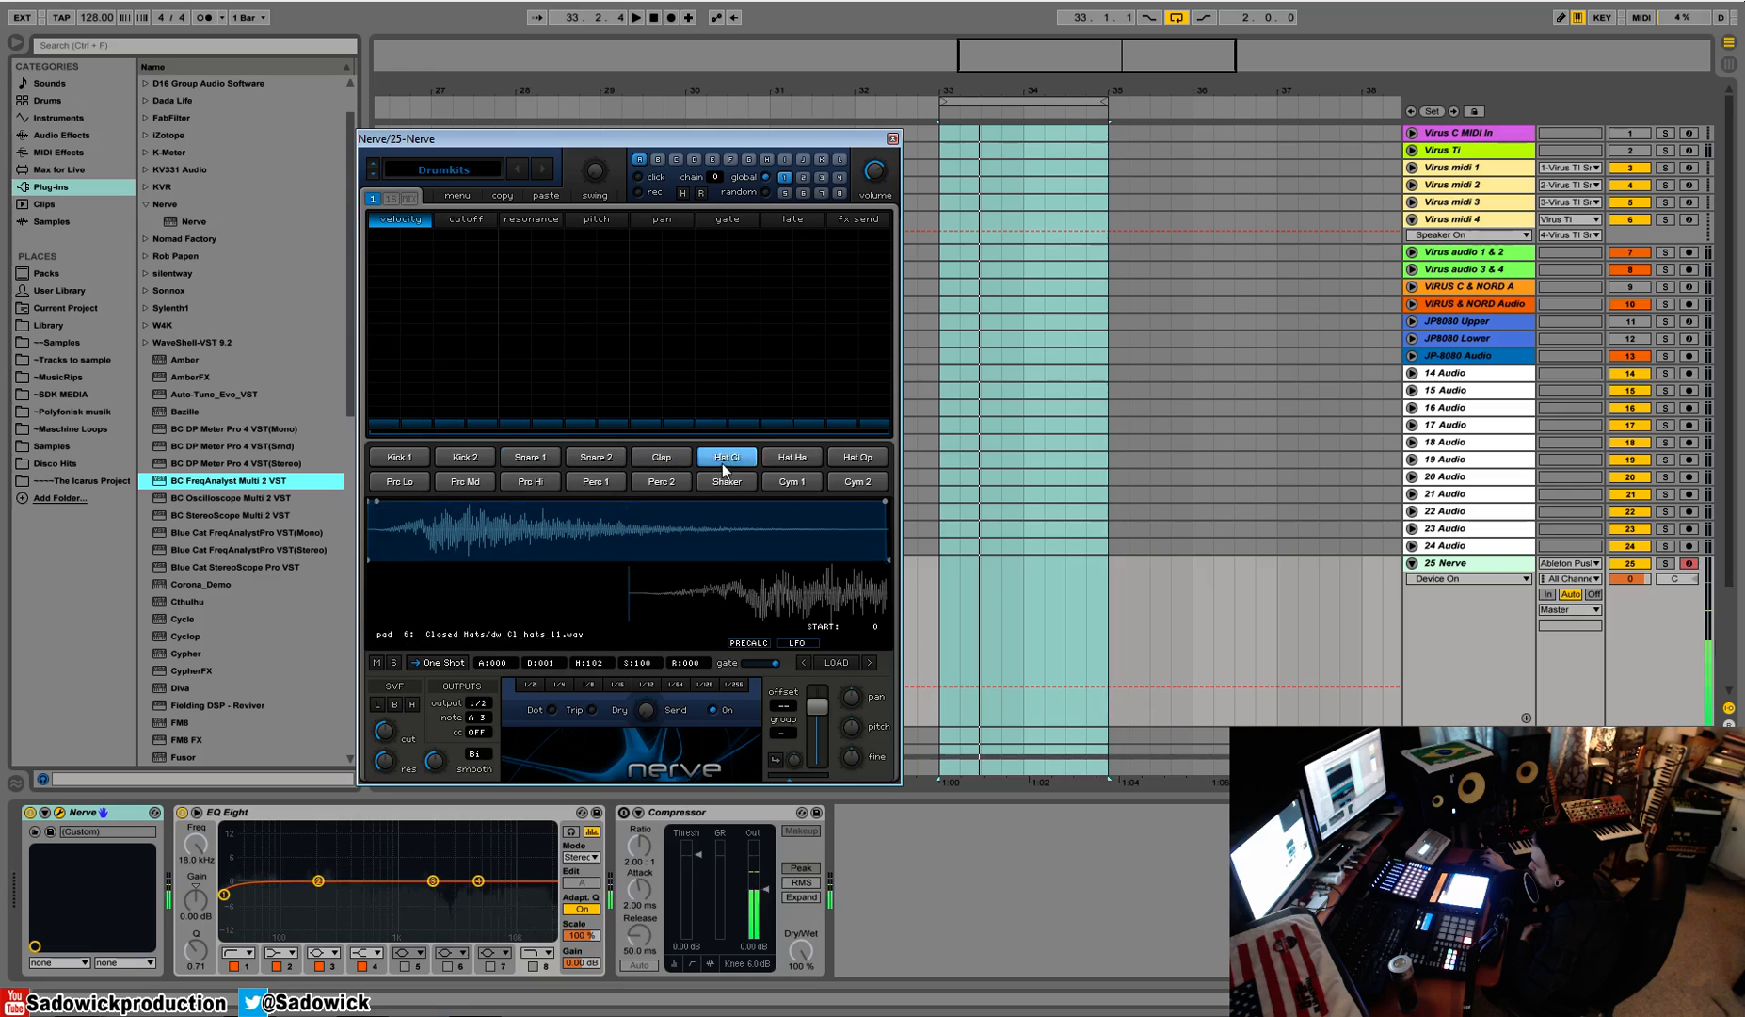
# Step: Switch the preset browser to Pad Patterns, load Kick Beat onto the Kick 1 pad and play it back briefly
pyautogui.click(545, 170)
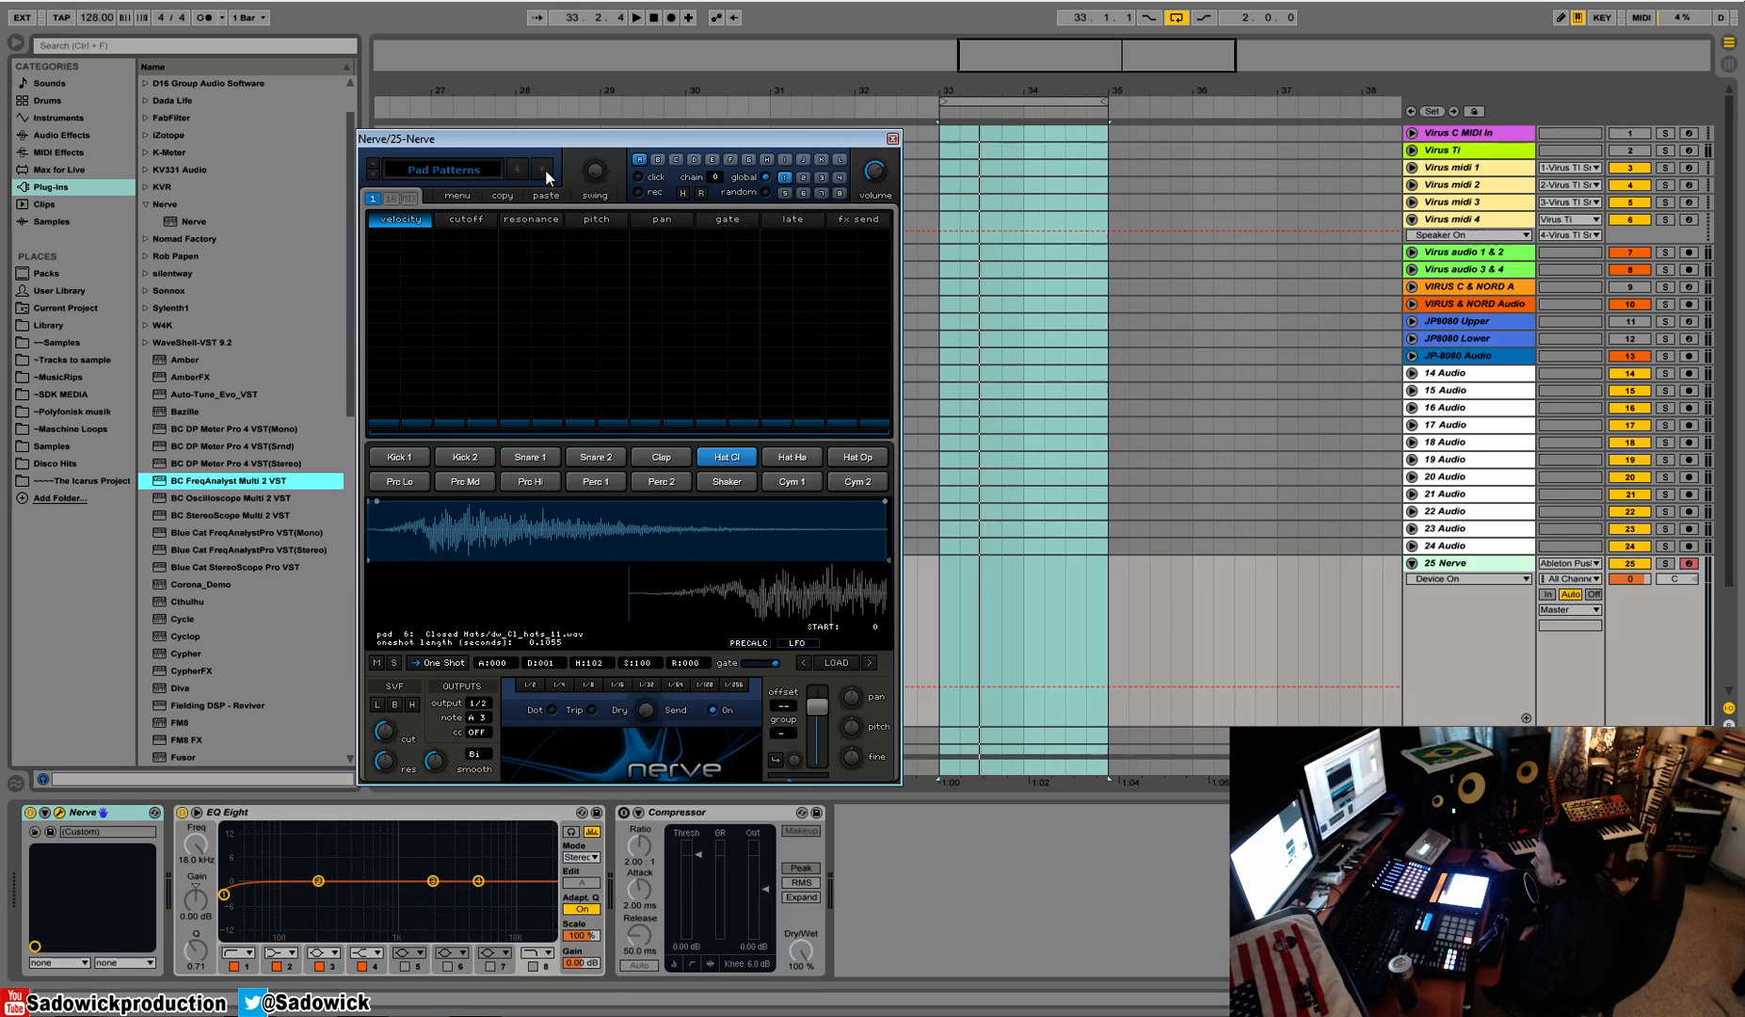
pyautogui.click(434, 170)
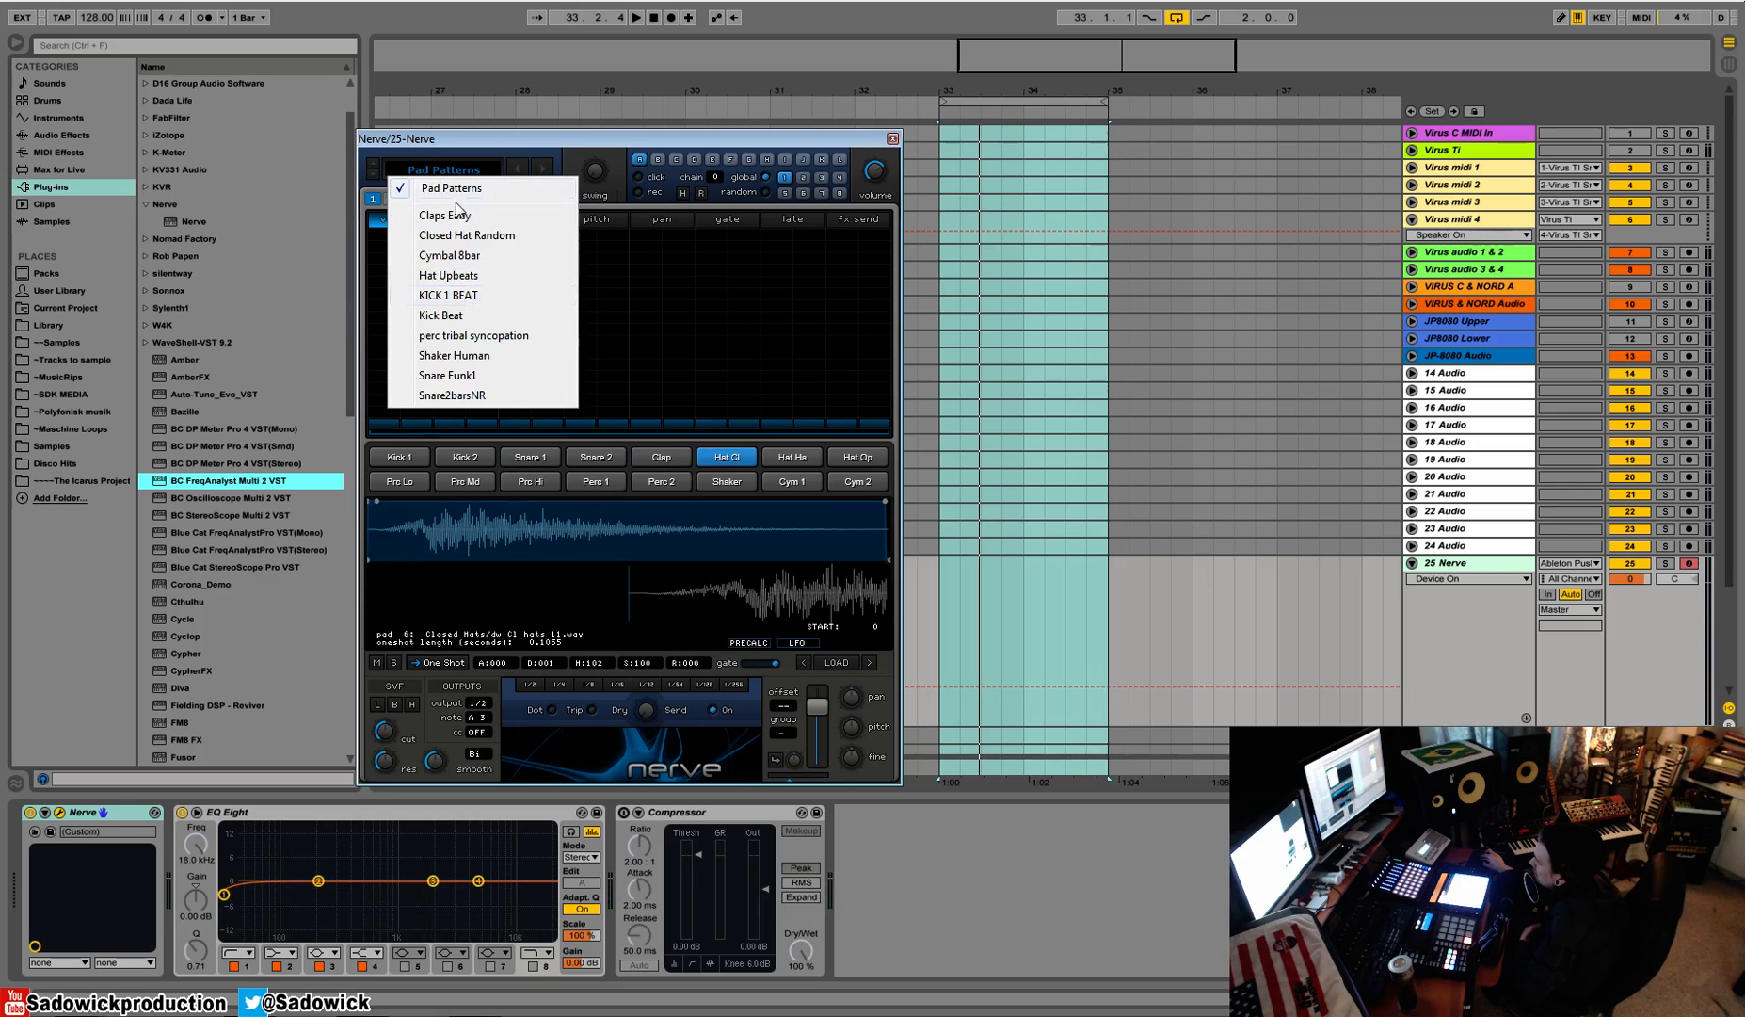
pyautogui.click(406, 461)
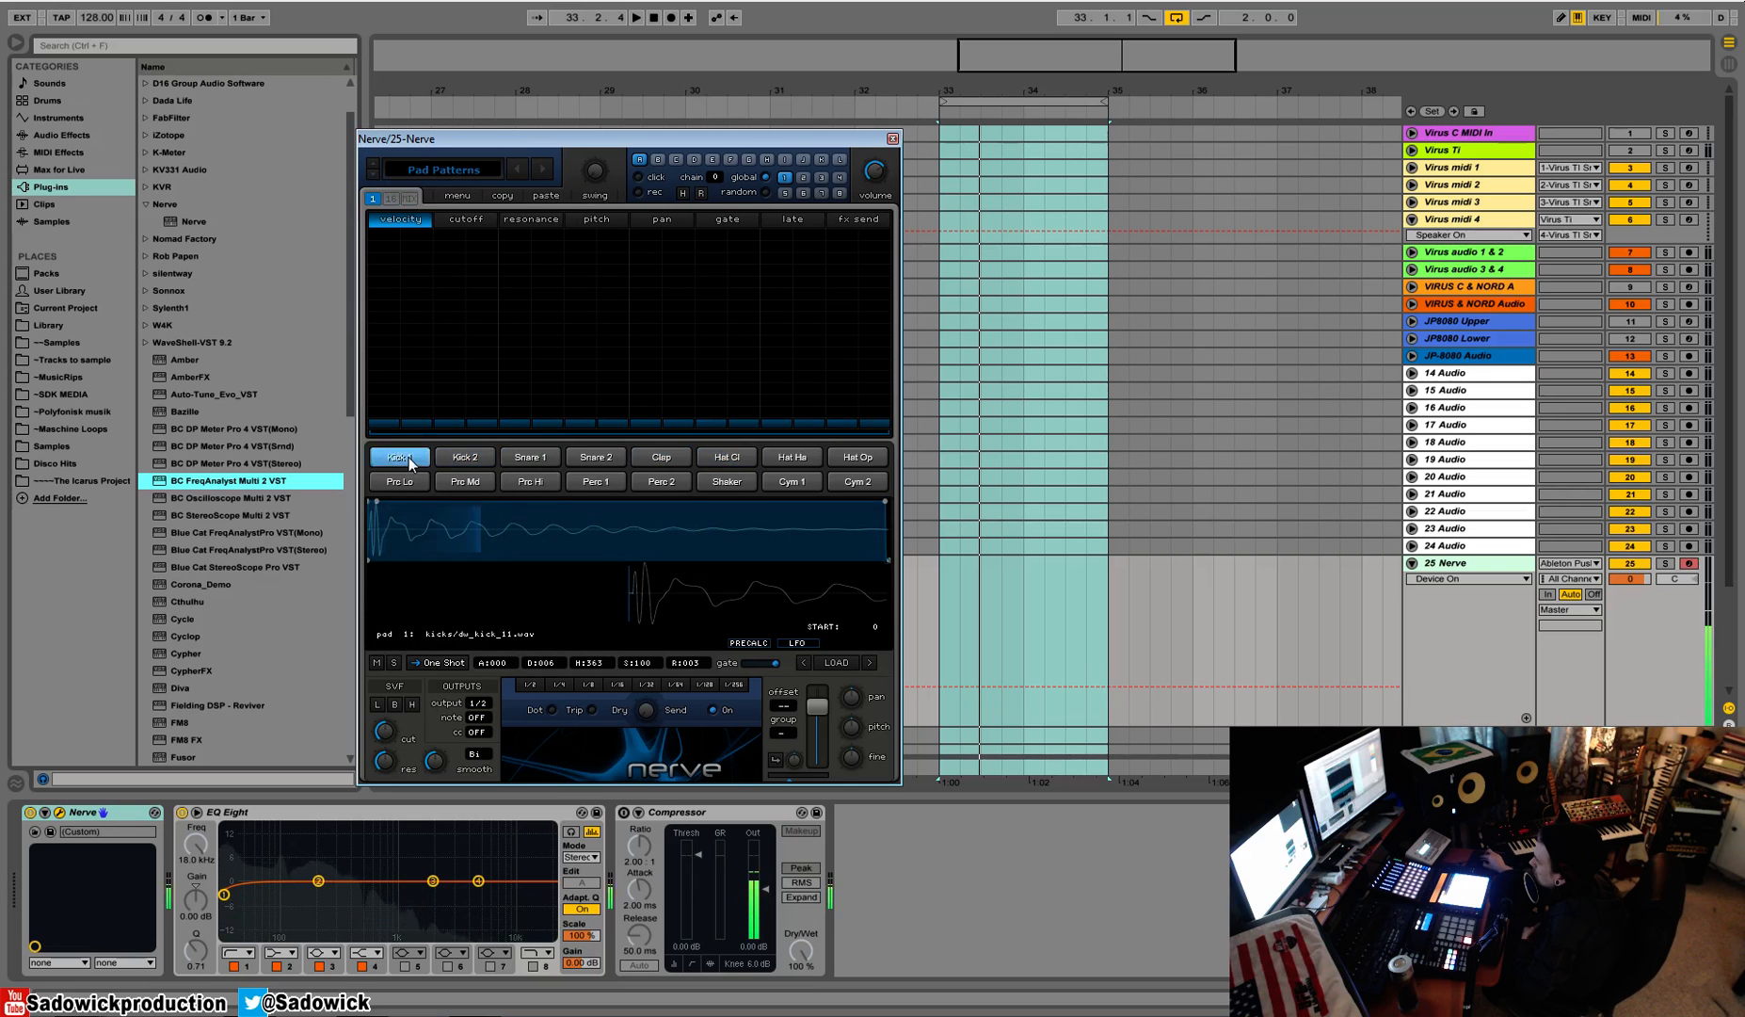
pyautogui.click(461, 170)
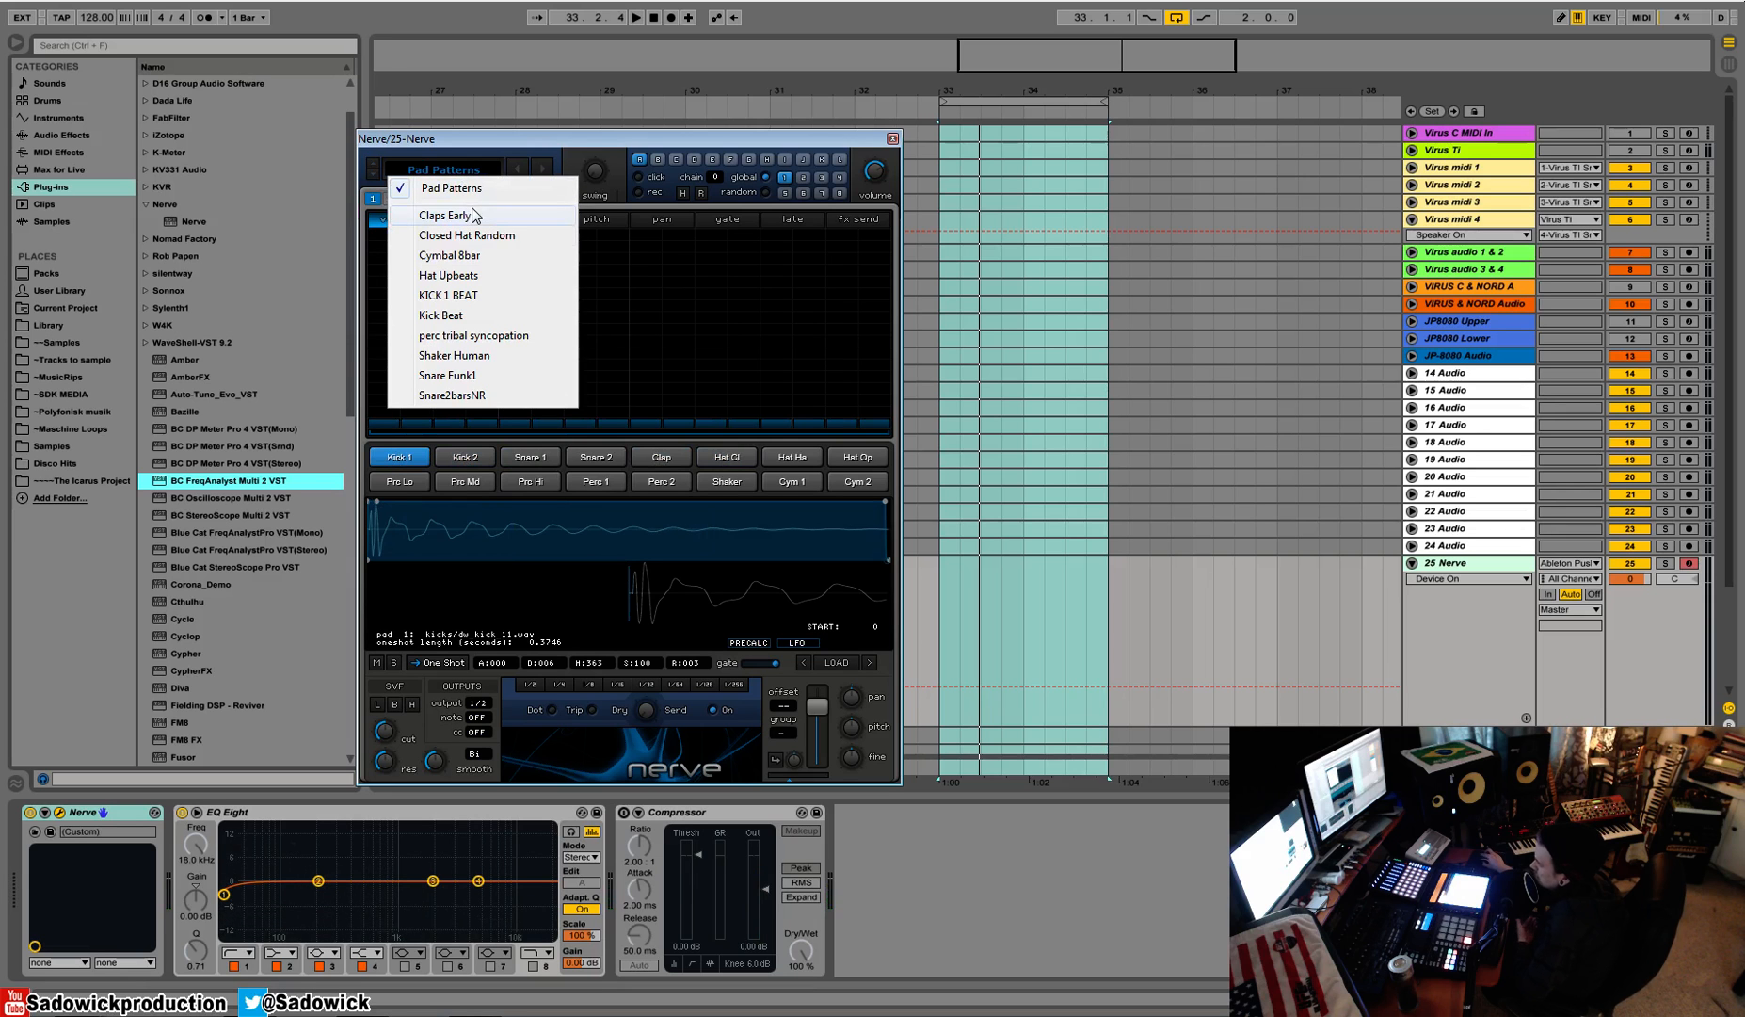
pyautogui.click(480, 316)
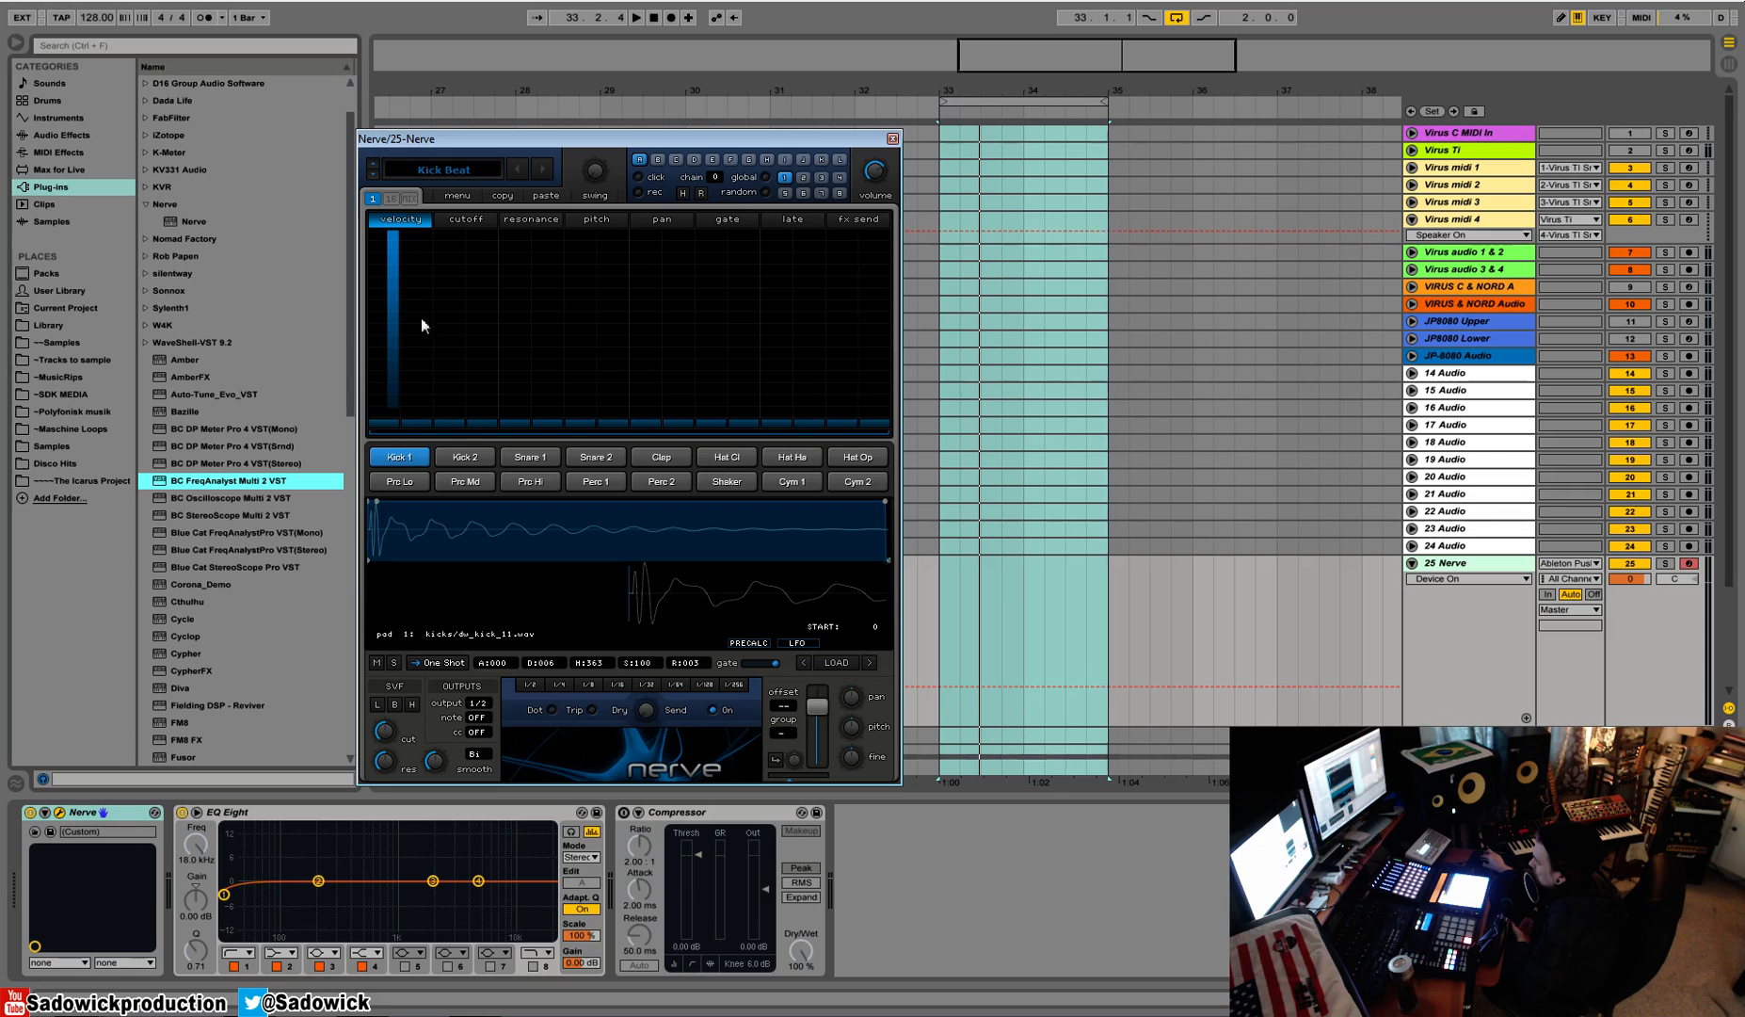
pyautogui.press('space')
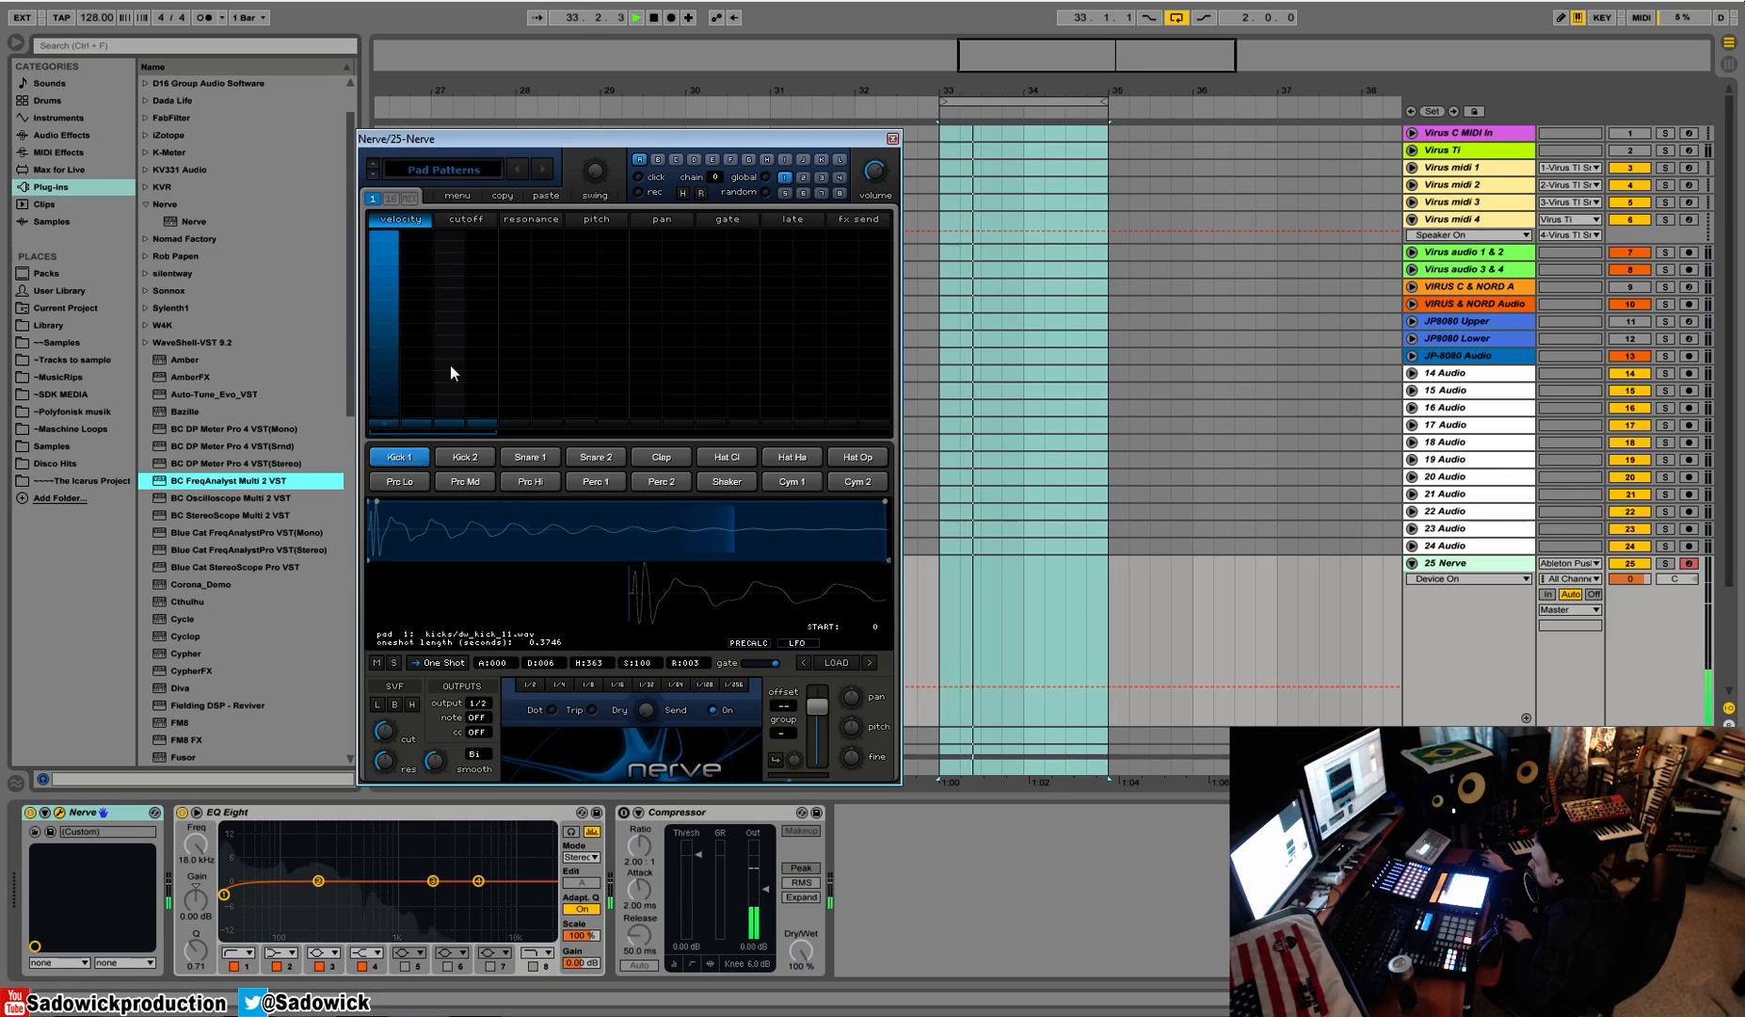
pyautogui.press('space')
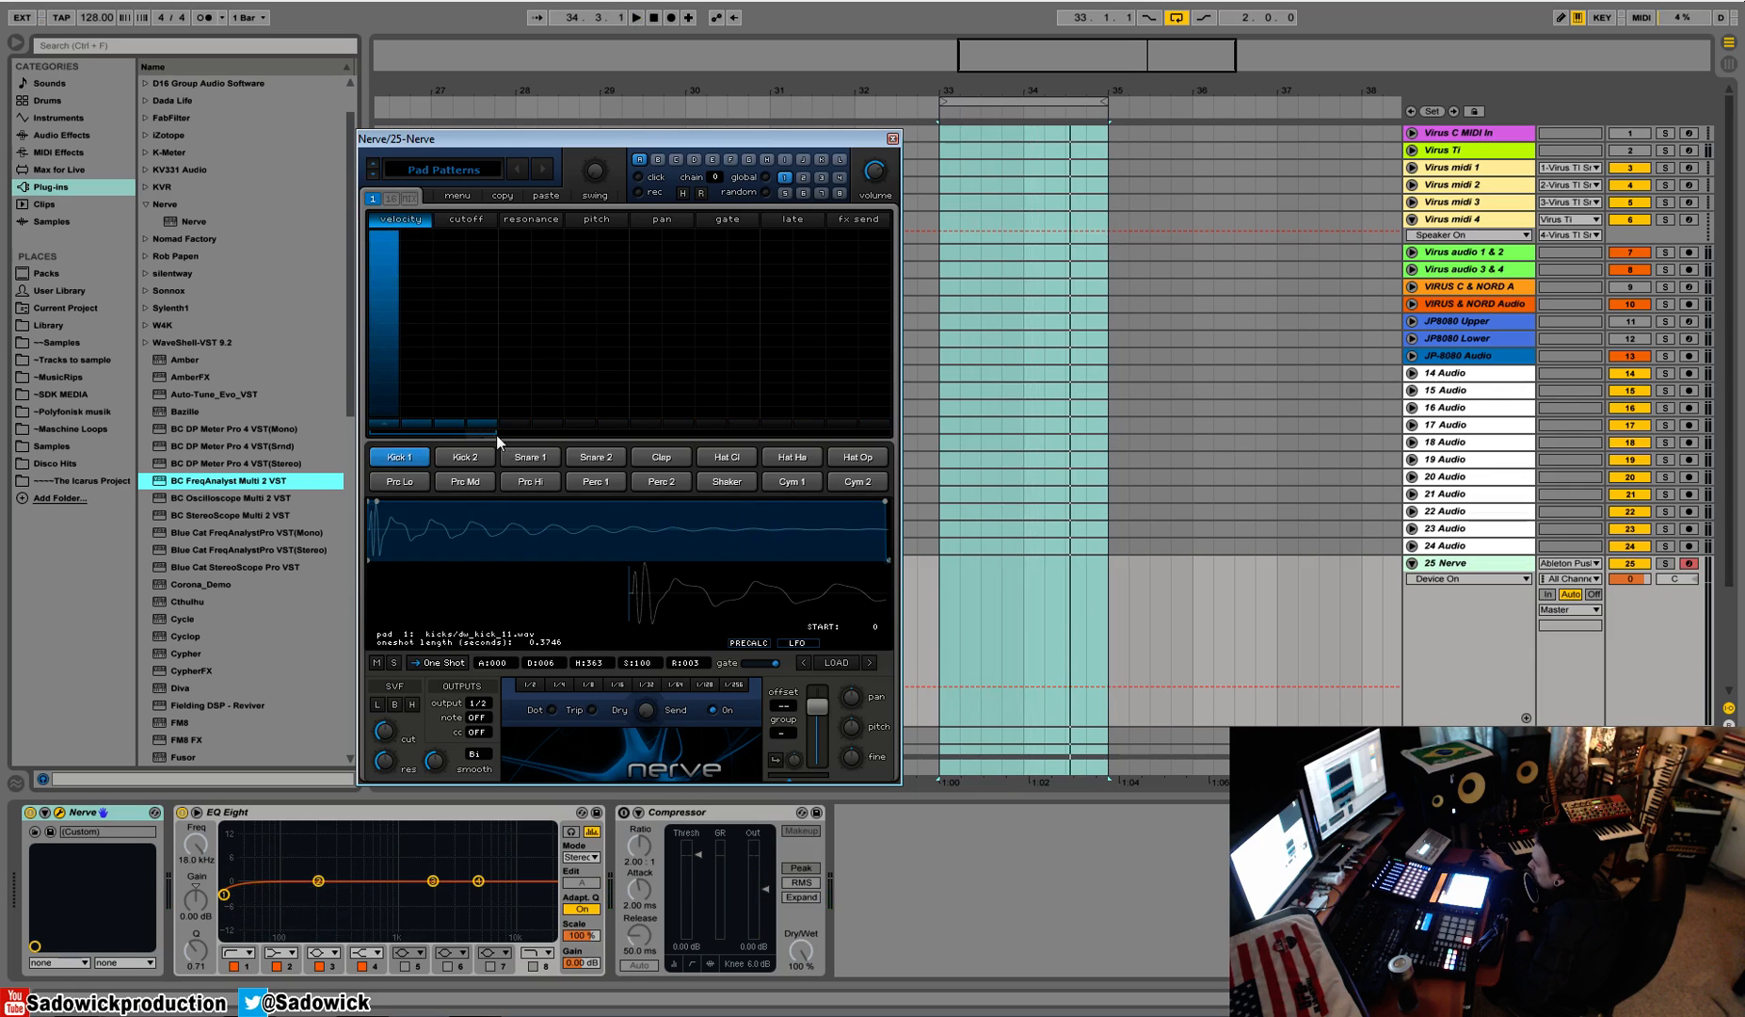
pyautogui.moveTo(495, 438)
pyautogui.mouseDown()
pyautogui.moveTo(814, 434)
pyautogui.moveTo(503, 447)
pyautogui.mouseUp()
# Step: Load the perc tribal syncopation pad pattern onto Kick 1 and play it back briefly
pyautogui.click(458, 169)
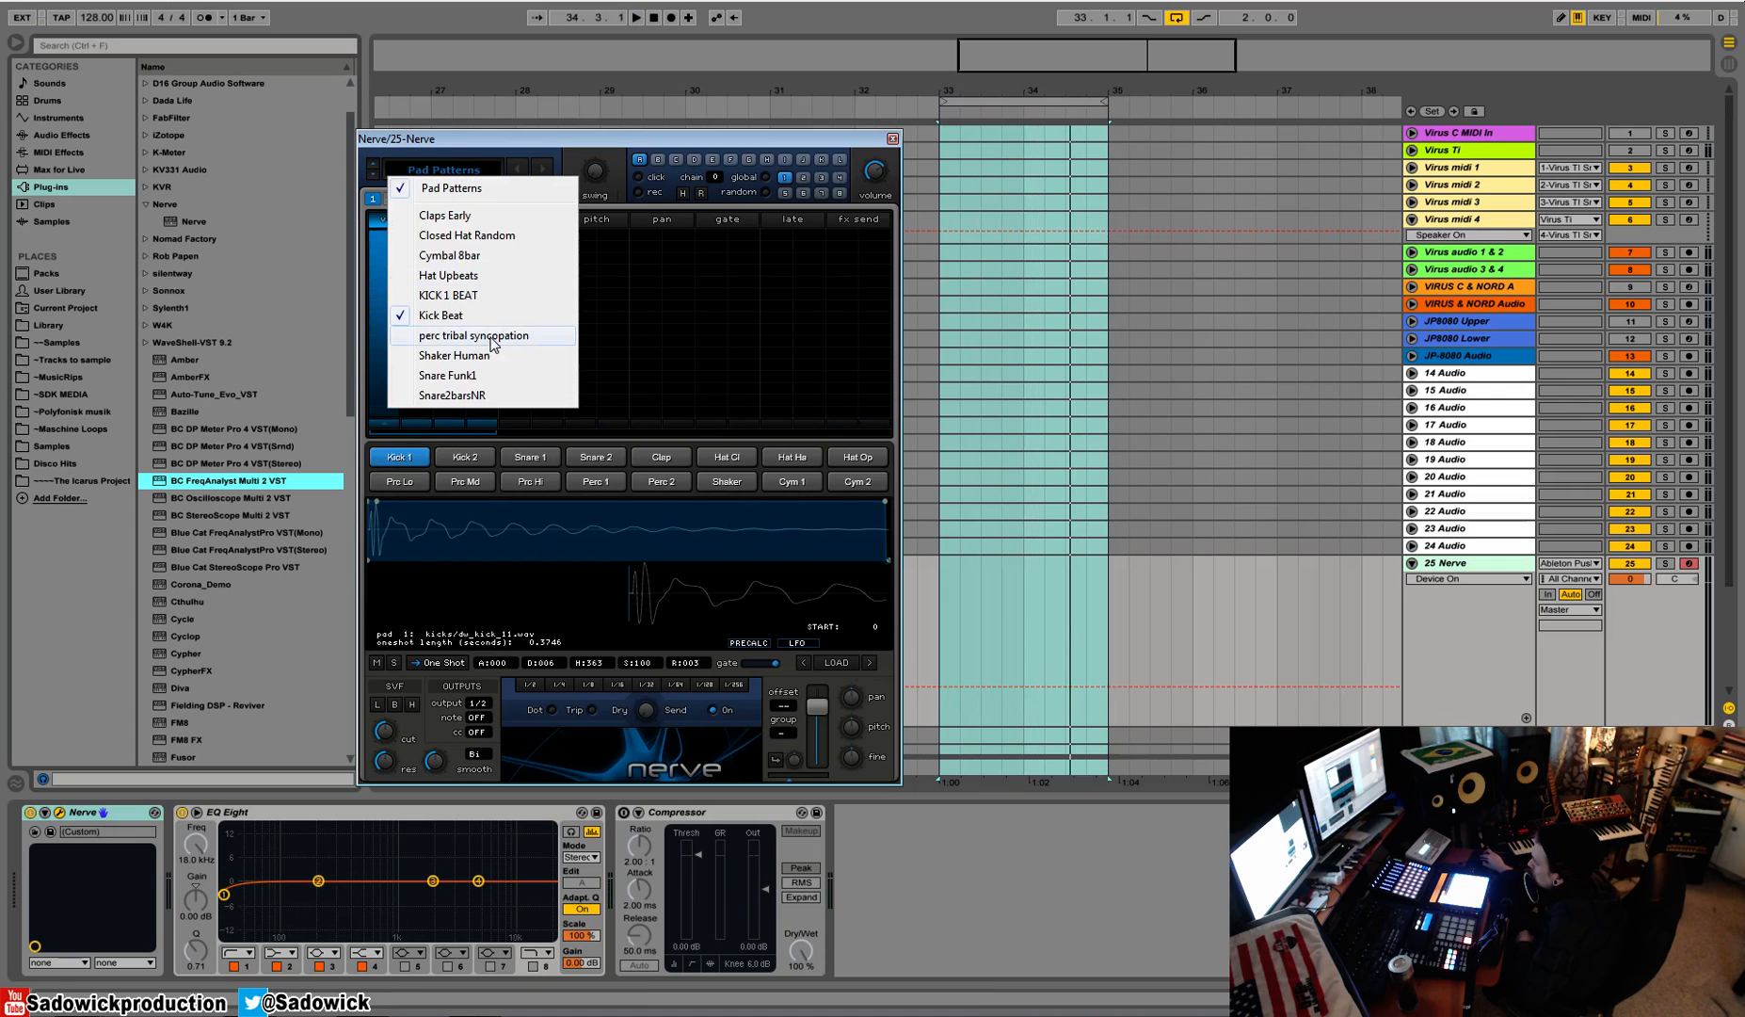
pyautogui.click(491, 337)
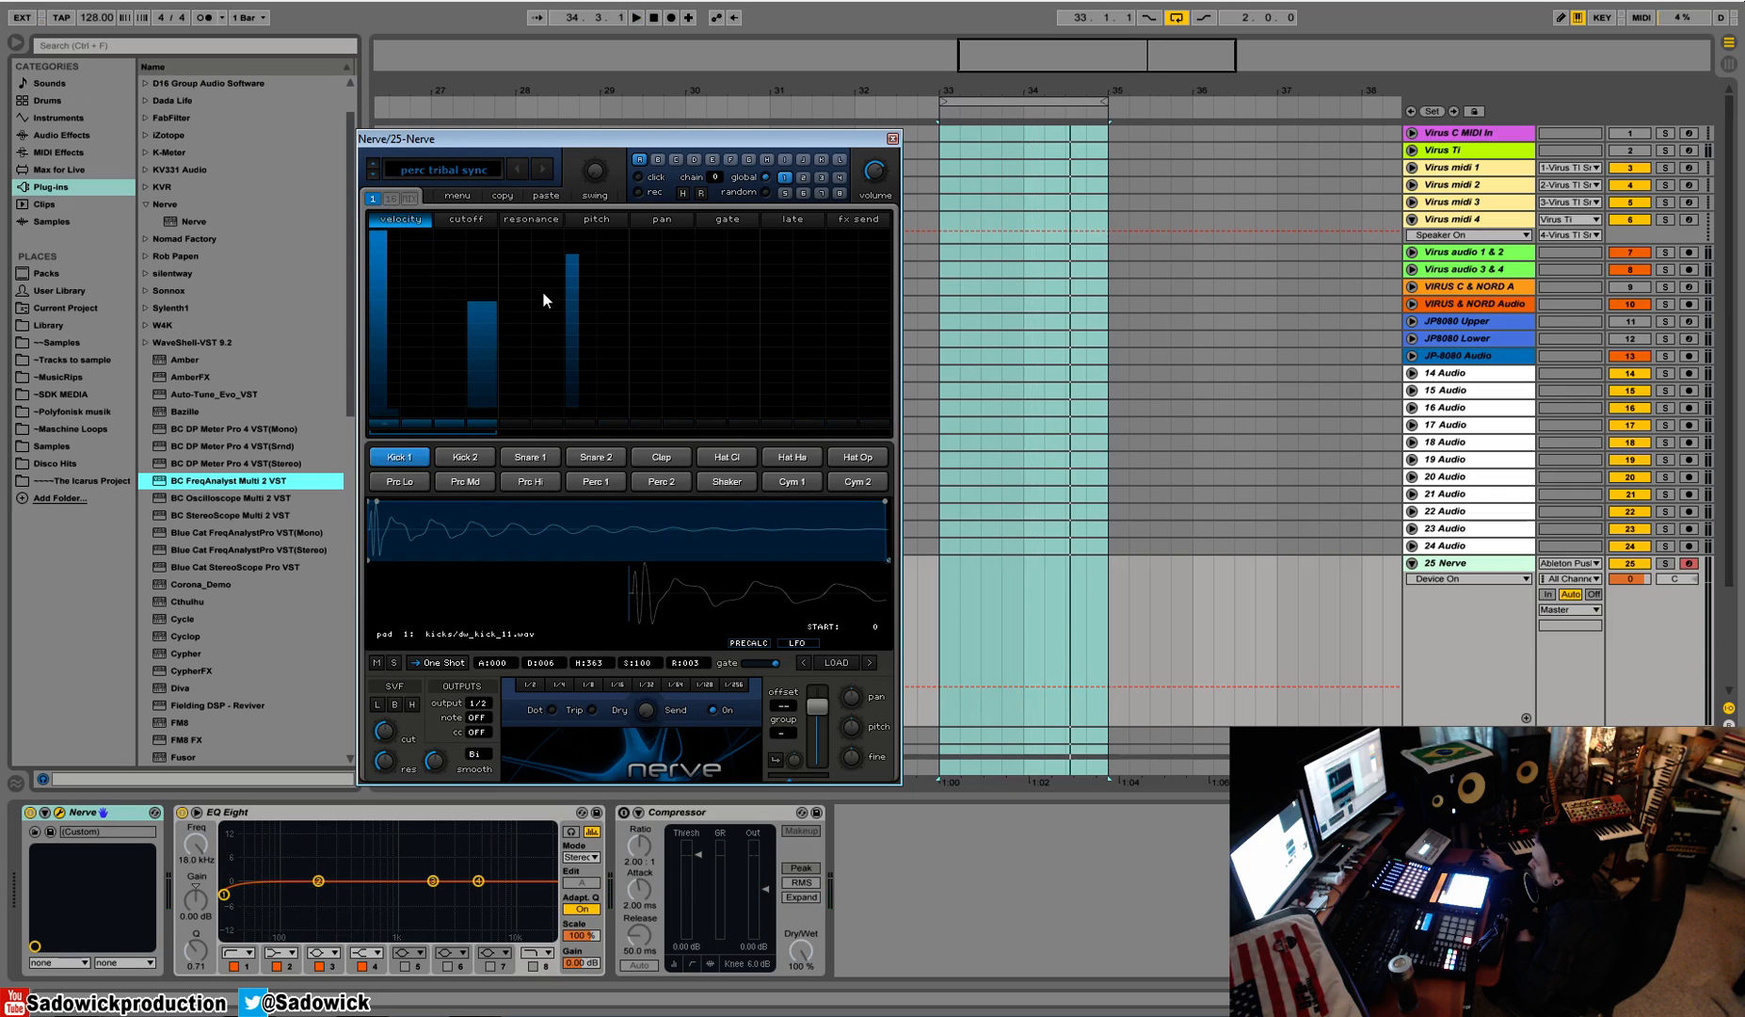
pyautogui.press('space')
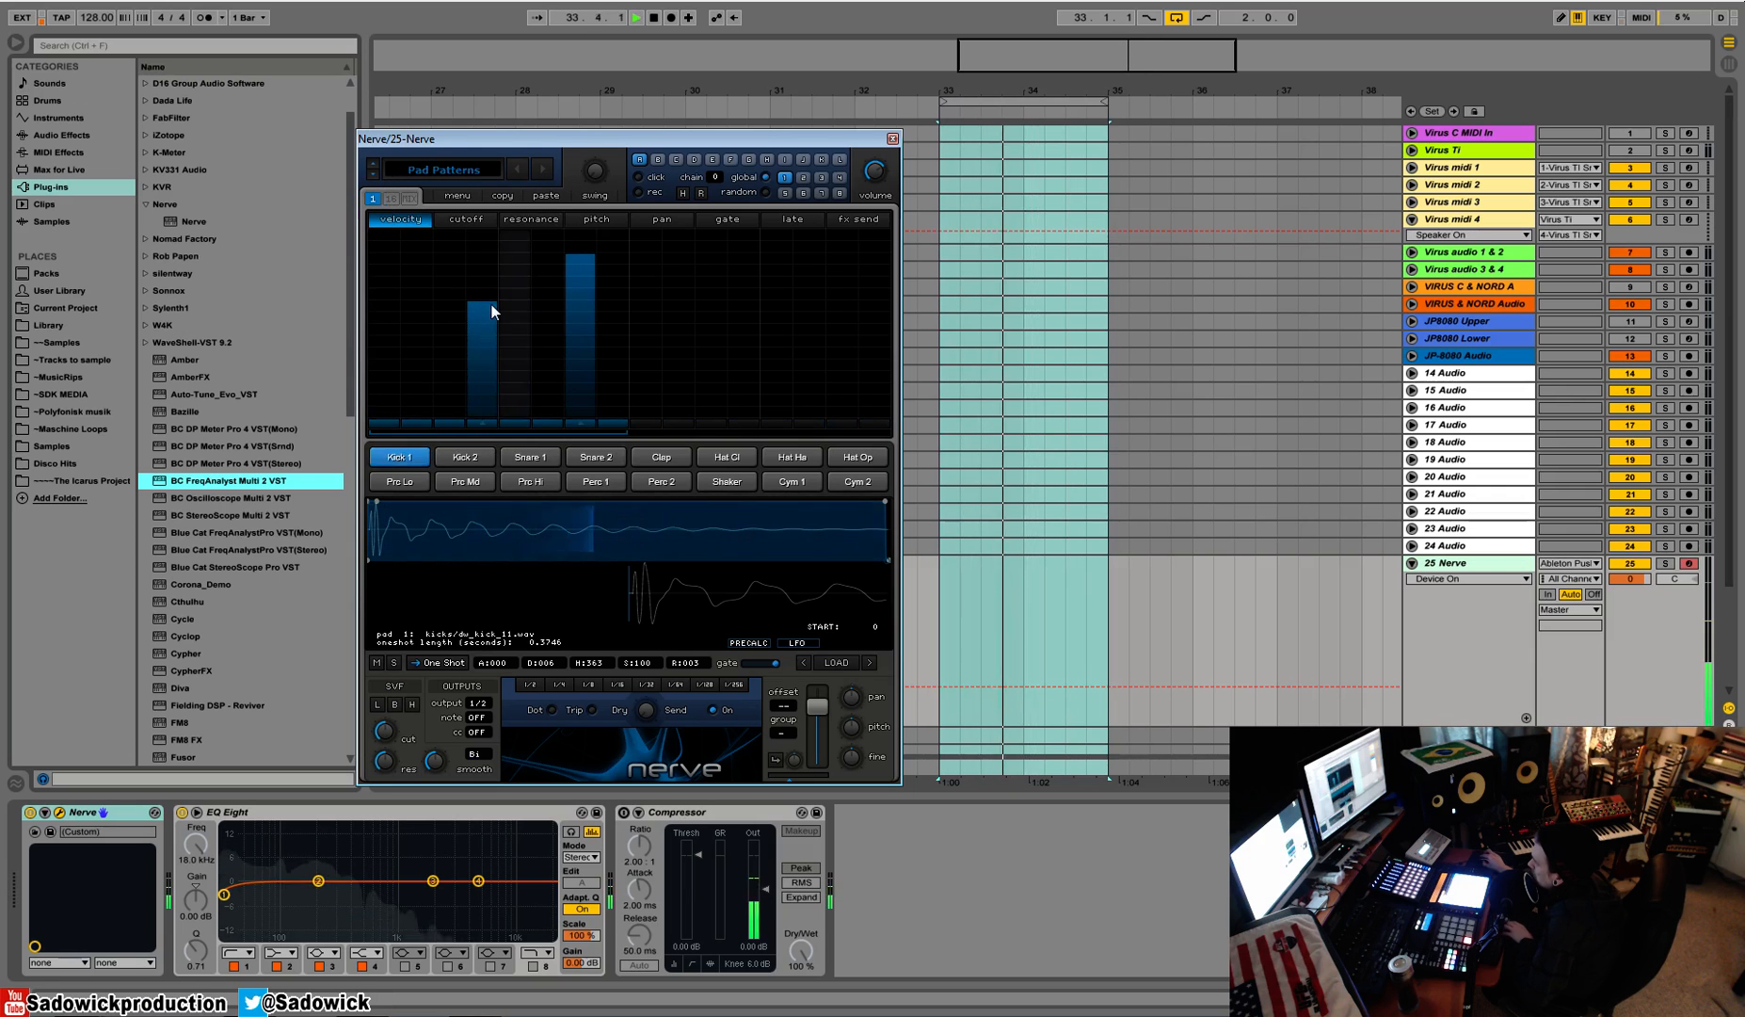
pyautogui.press('space')
# Step: Redraw the Kick 1 velocities over 16 steps with full hits on steps 1, 5, 9 and 13 only, and play the pattern
pyautogui.moveTo(478, 396); pyautogui.dragTo(320, 249)
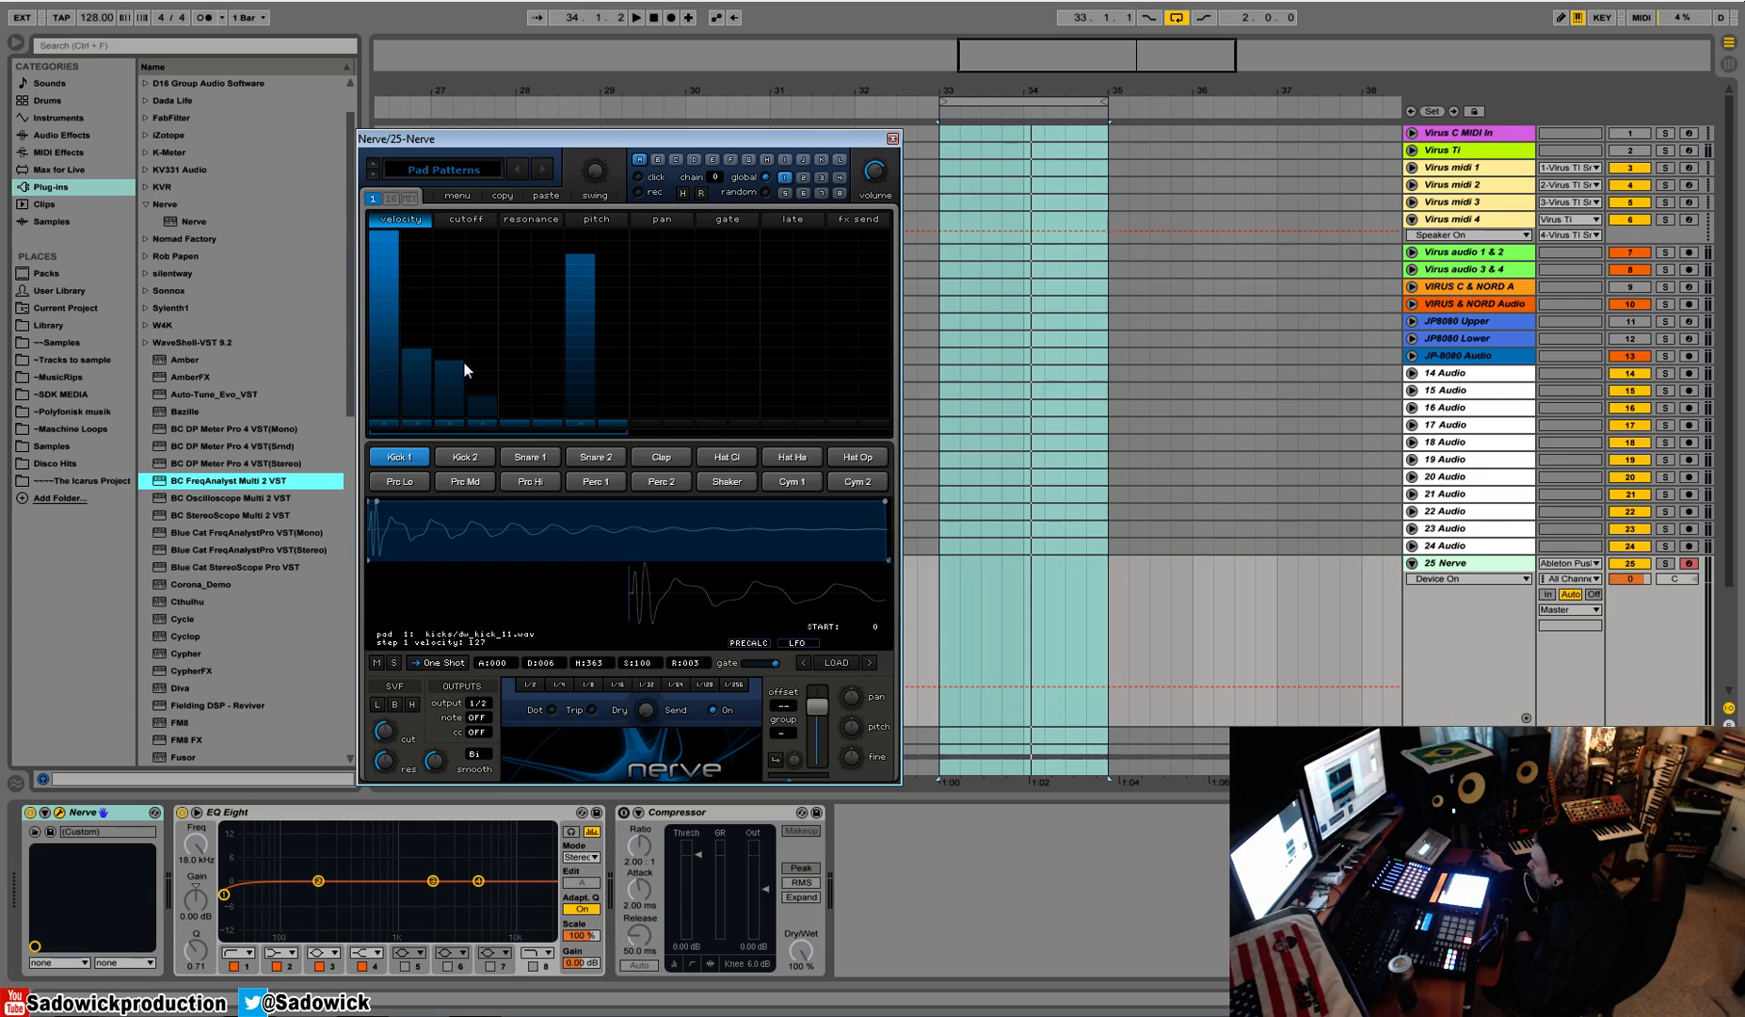
pyautogui.moveTo(459, 429); pyautogui.dragTo(1042, 471)
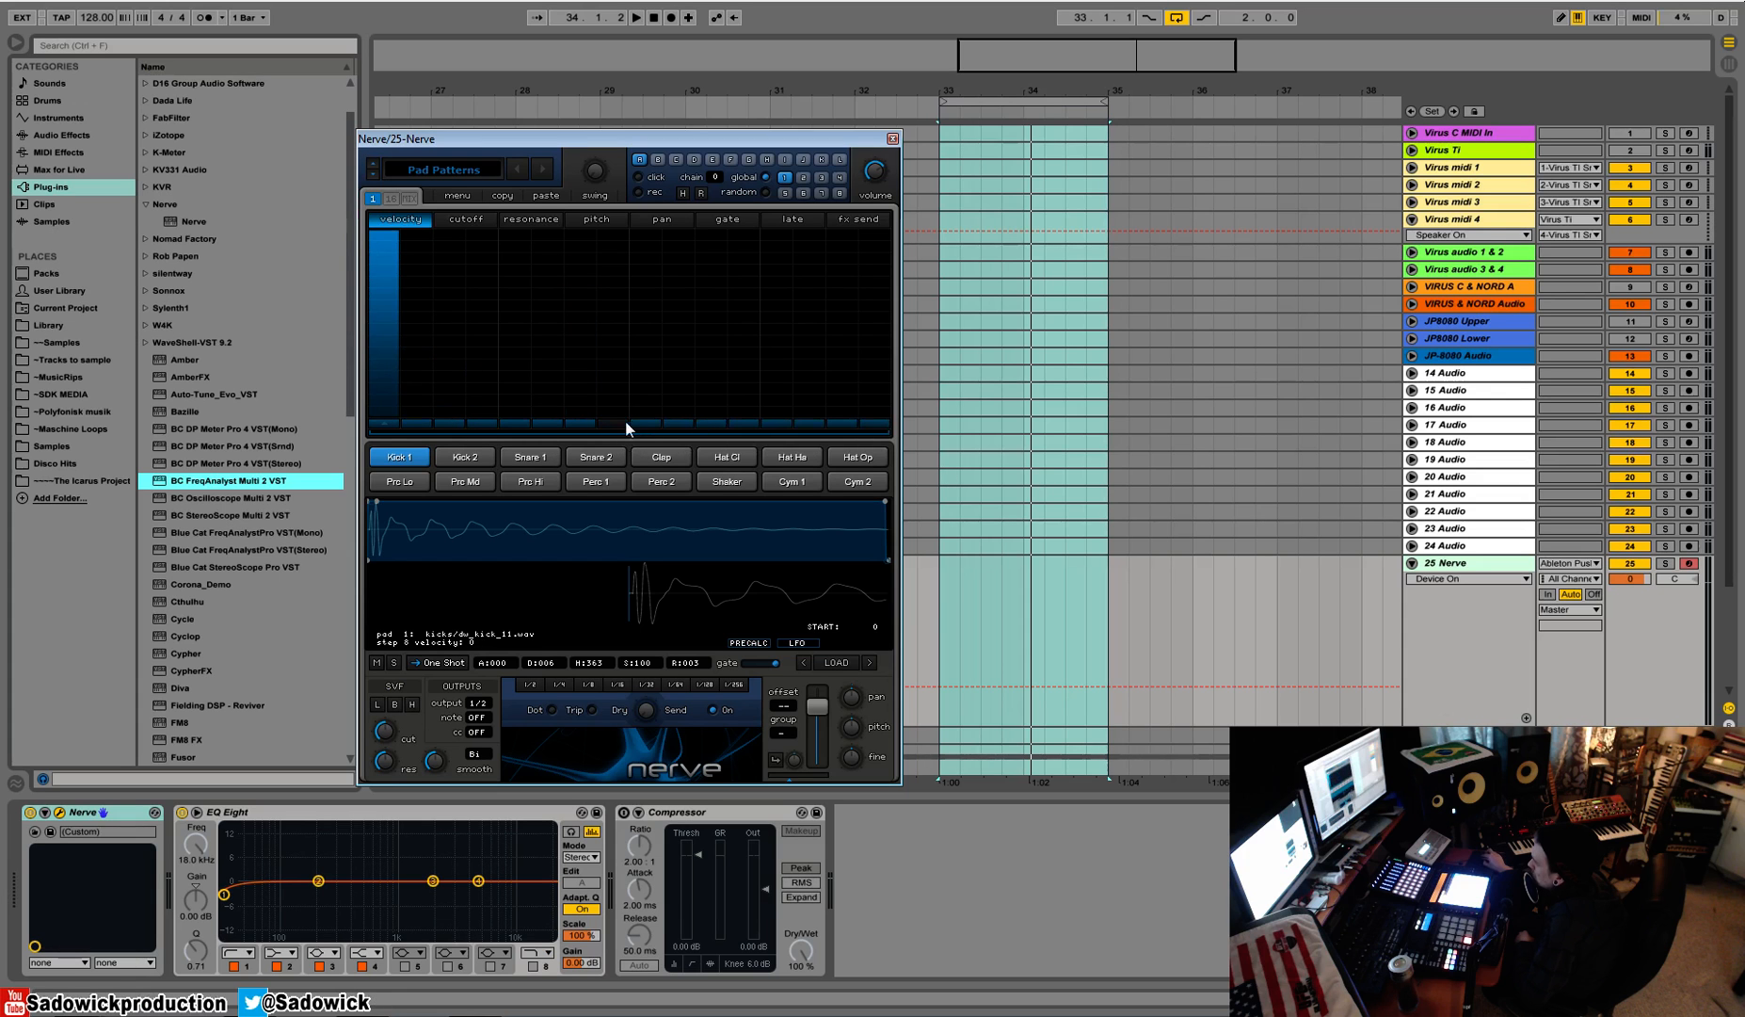
pyautogui.moveTo(517, 265); pyautogui.dragTo(483, 229)
pyautogui.moveTo(481, 329)
pyautogui.mouseDown()
pyautogui.moveTo(502, 419)
pyautogui.moveTo(495, 261)
pyautogui.moveTo(534, 227)
pyautogui.moveTo(489, 433)
pyautogui.moveTo(547, 430)
pyautogui.mouseUp()
pyautogui.click(511, 237)
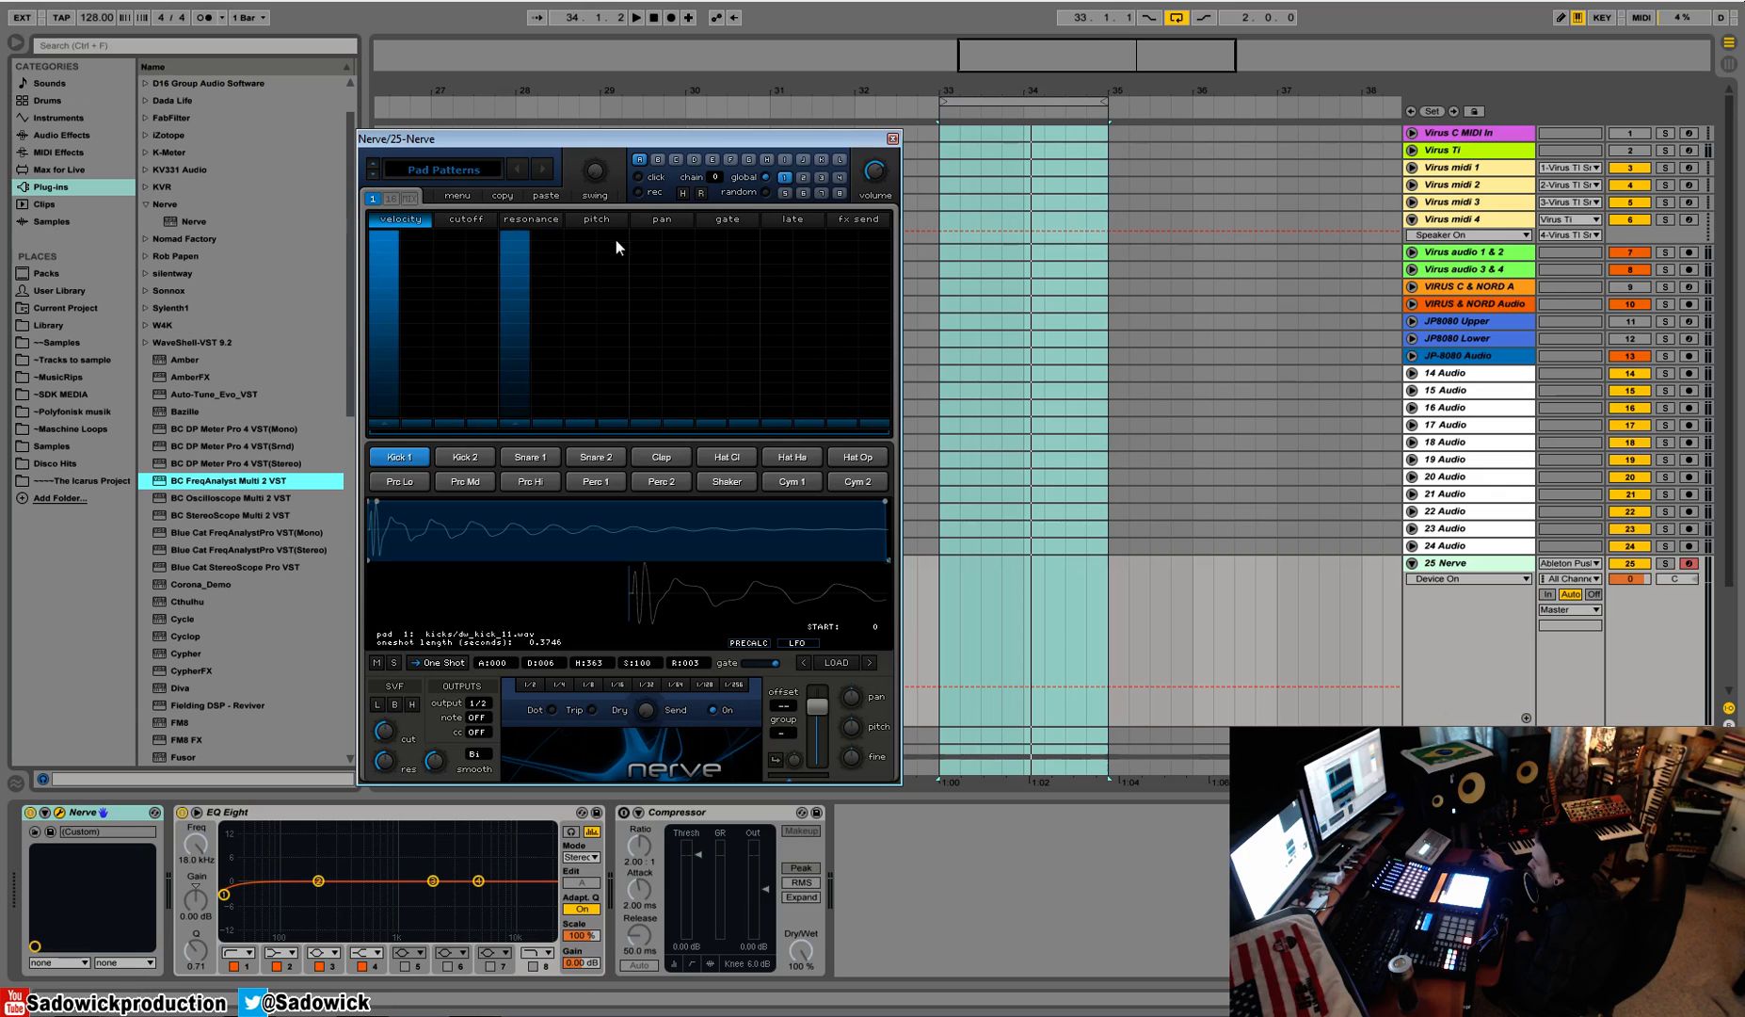
pyautogui.moveTo(644, 237); pyautogui.dragTo(640, 211)
pyautogui.click(770, 234)
pyautogui.press('space')
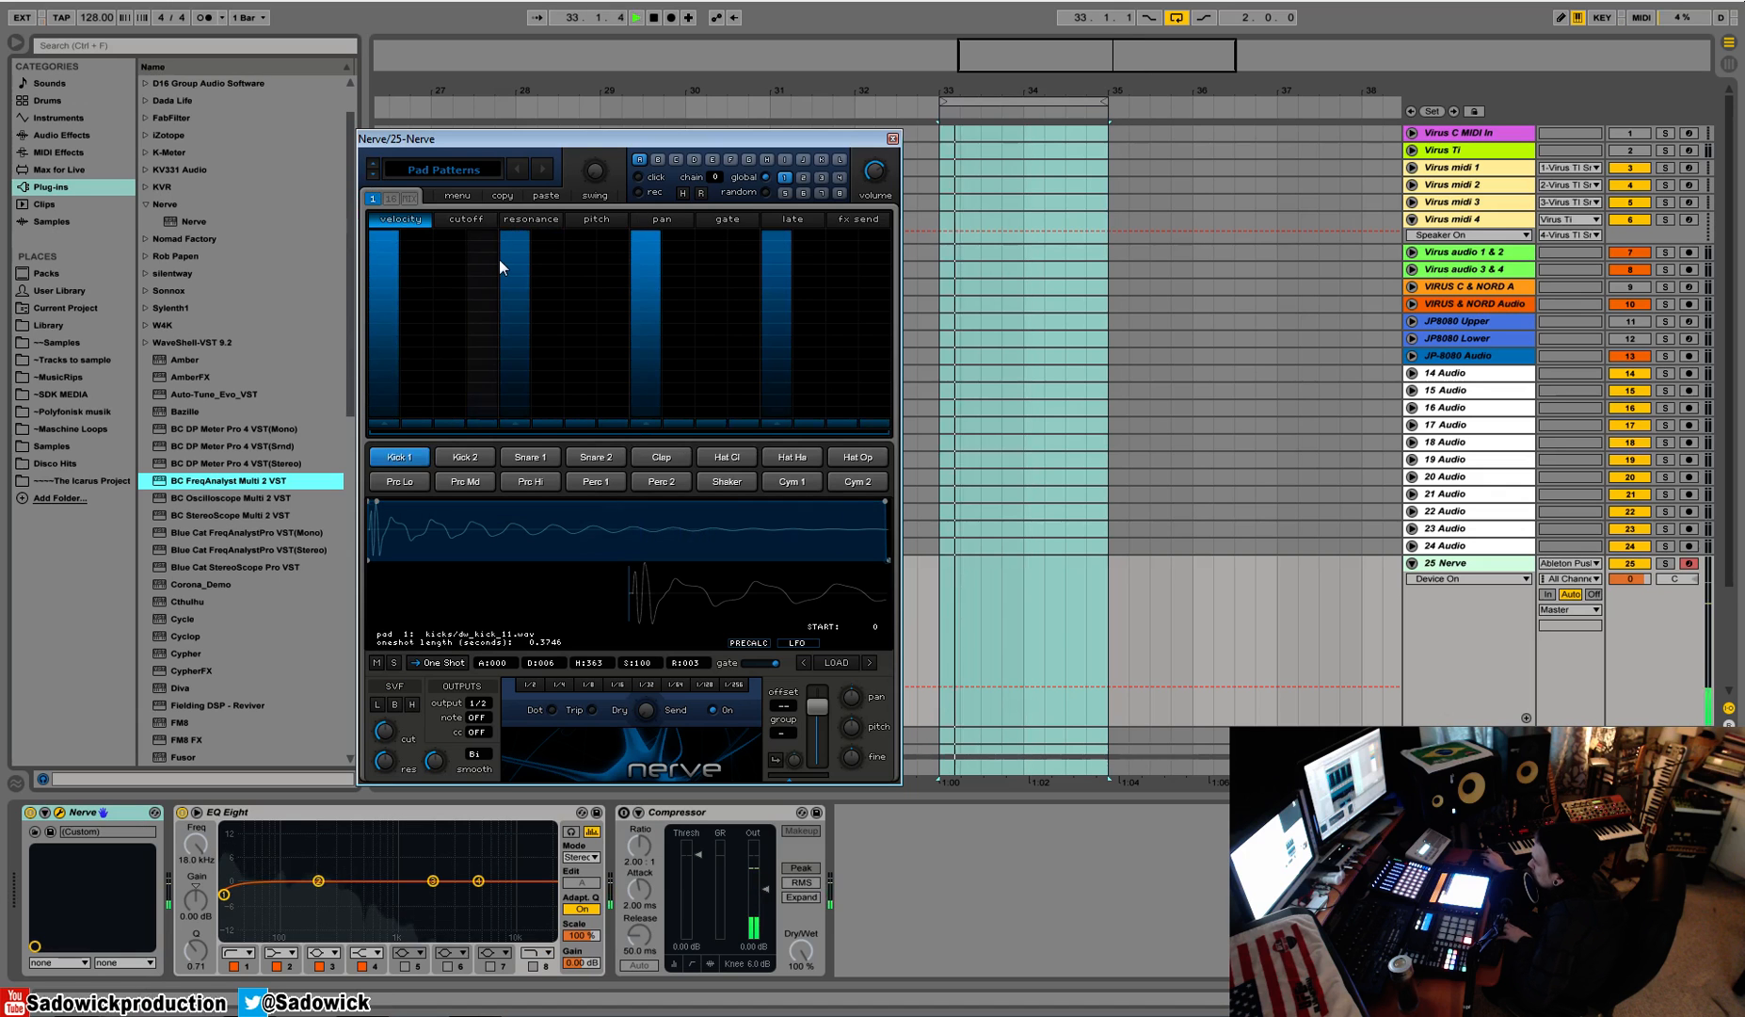
pyautogui.press('space')
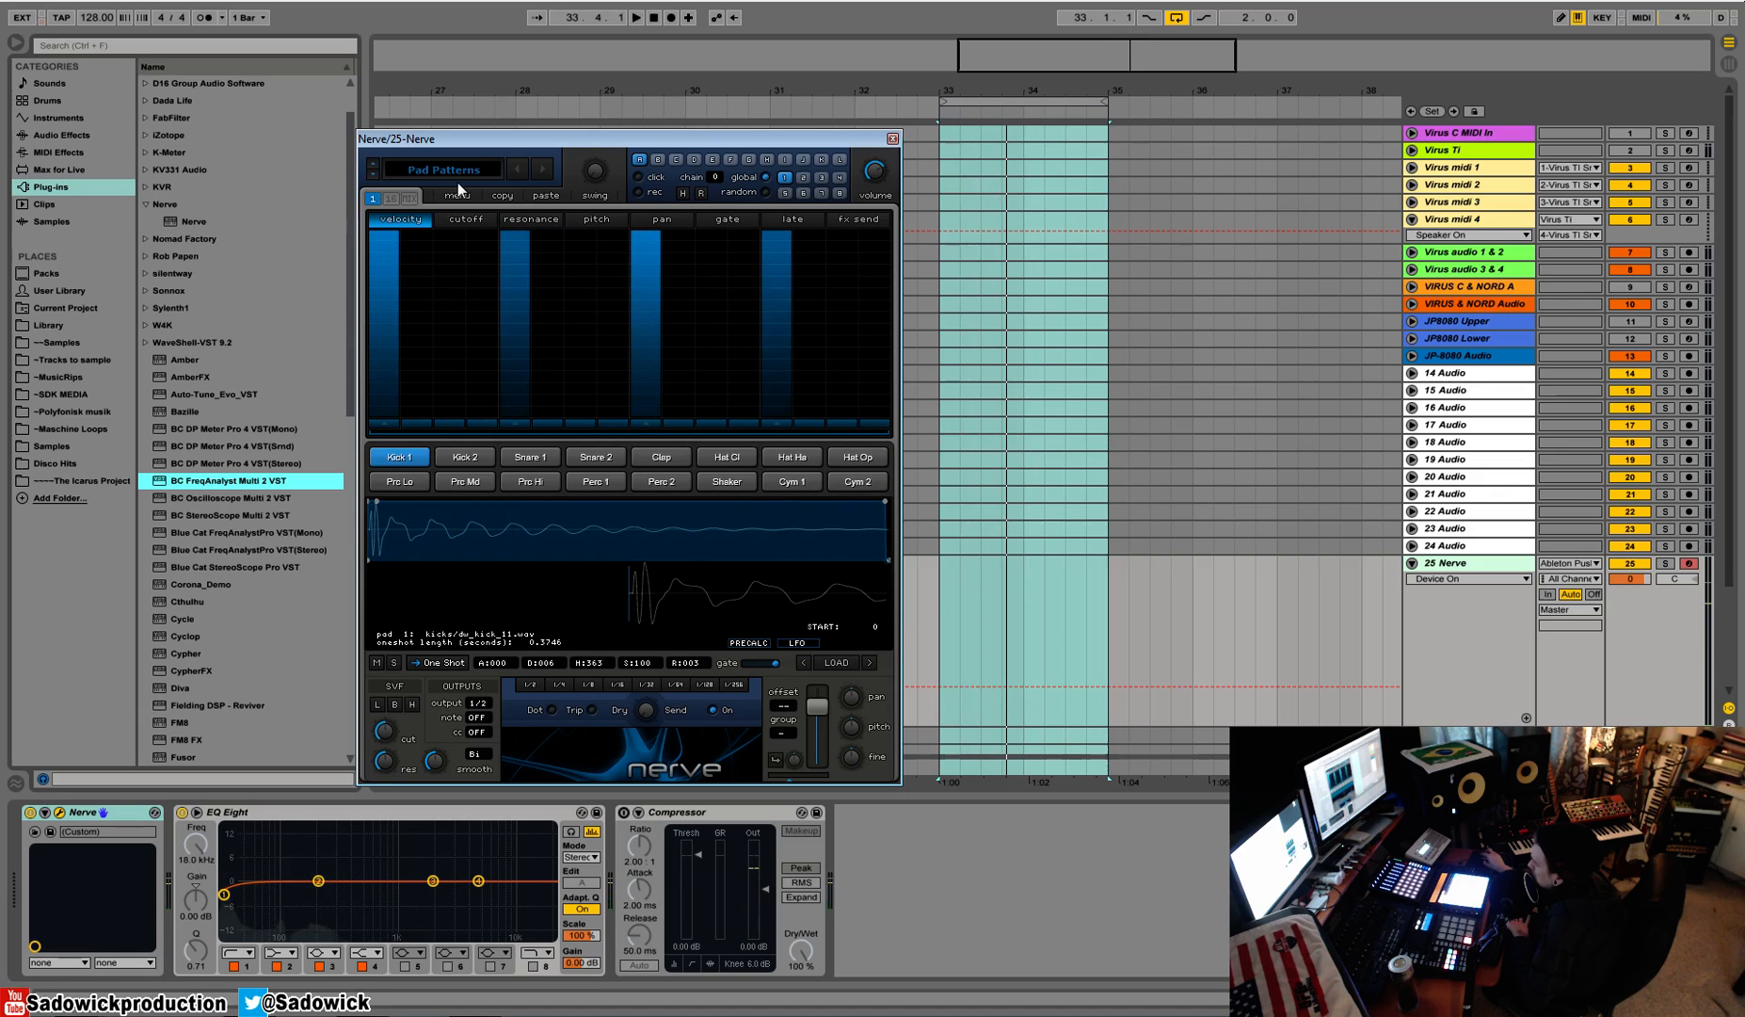
# Step: Switch the preset browser to Kit Patterns, load latin_house from the Duda folder and play it back briefly
pyautogui.click(540, 171)
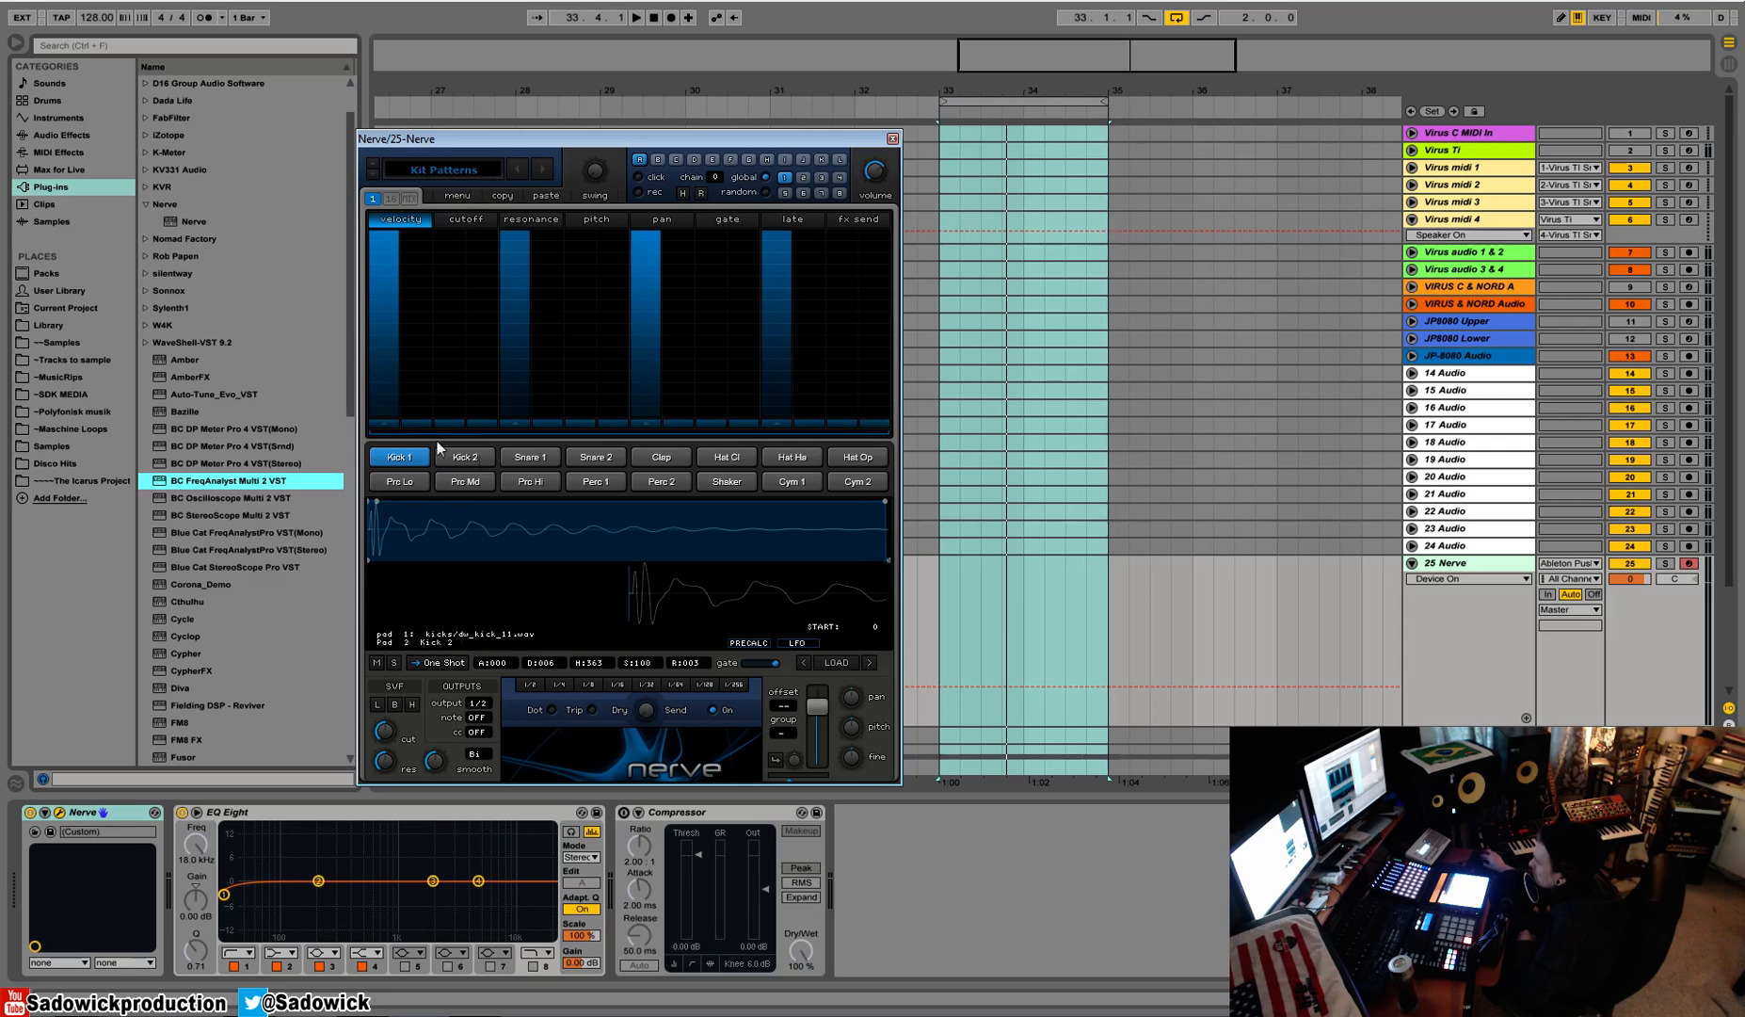
pyautogui.click(469, 168)
pyautogui.moveTo(476, 220)
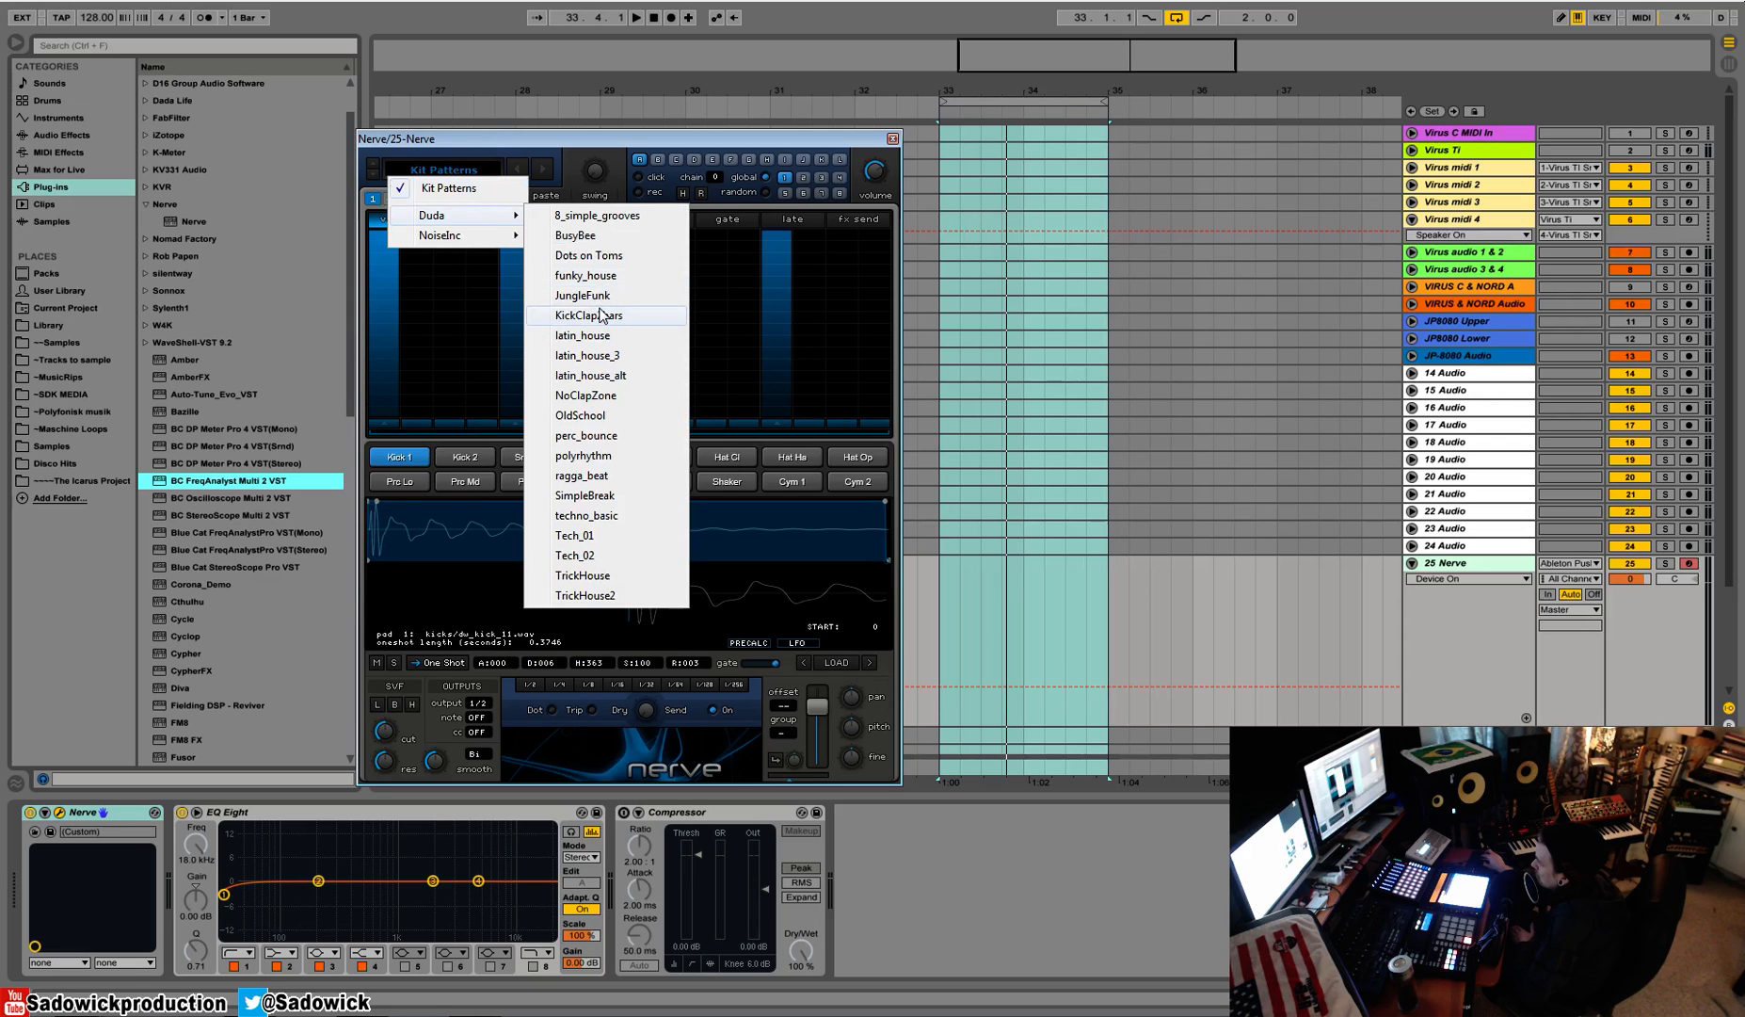
pyautogui.click(612, 337)
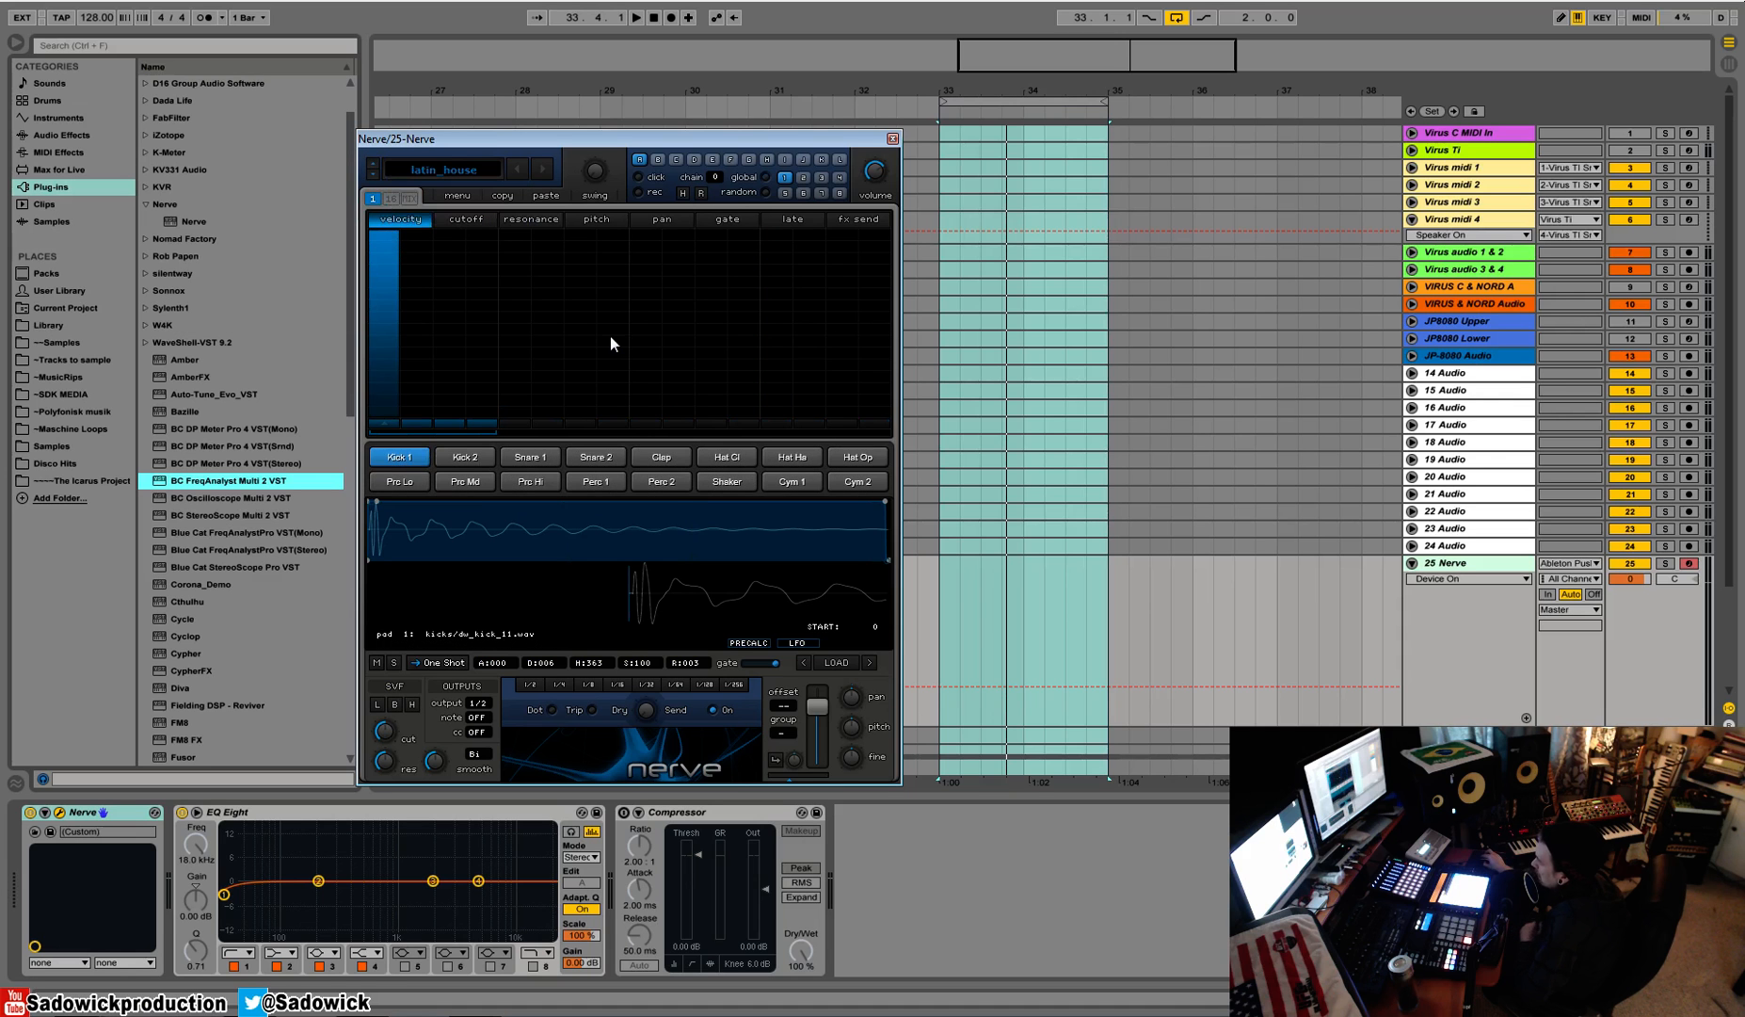
pyautogui.press('space')
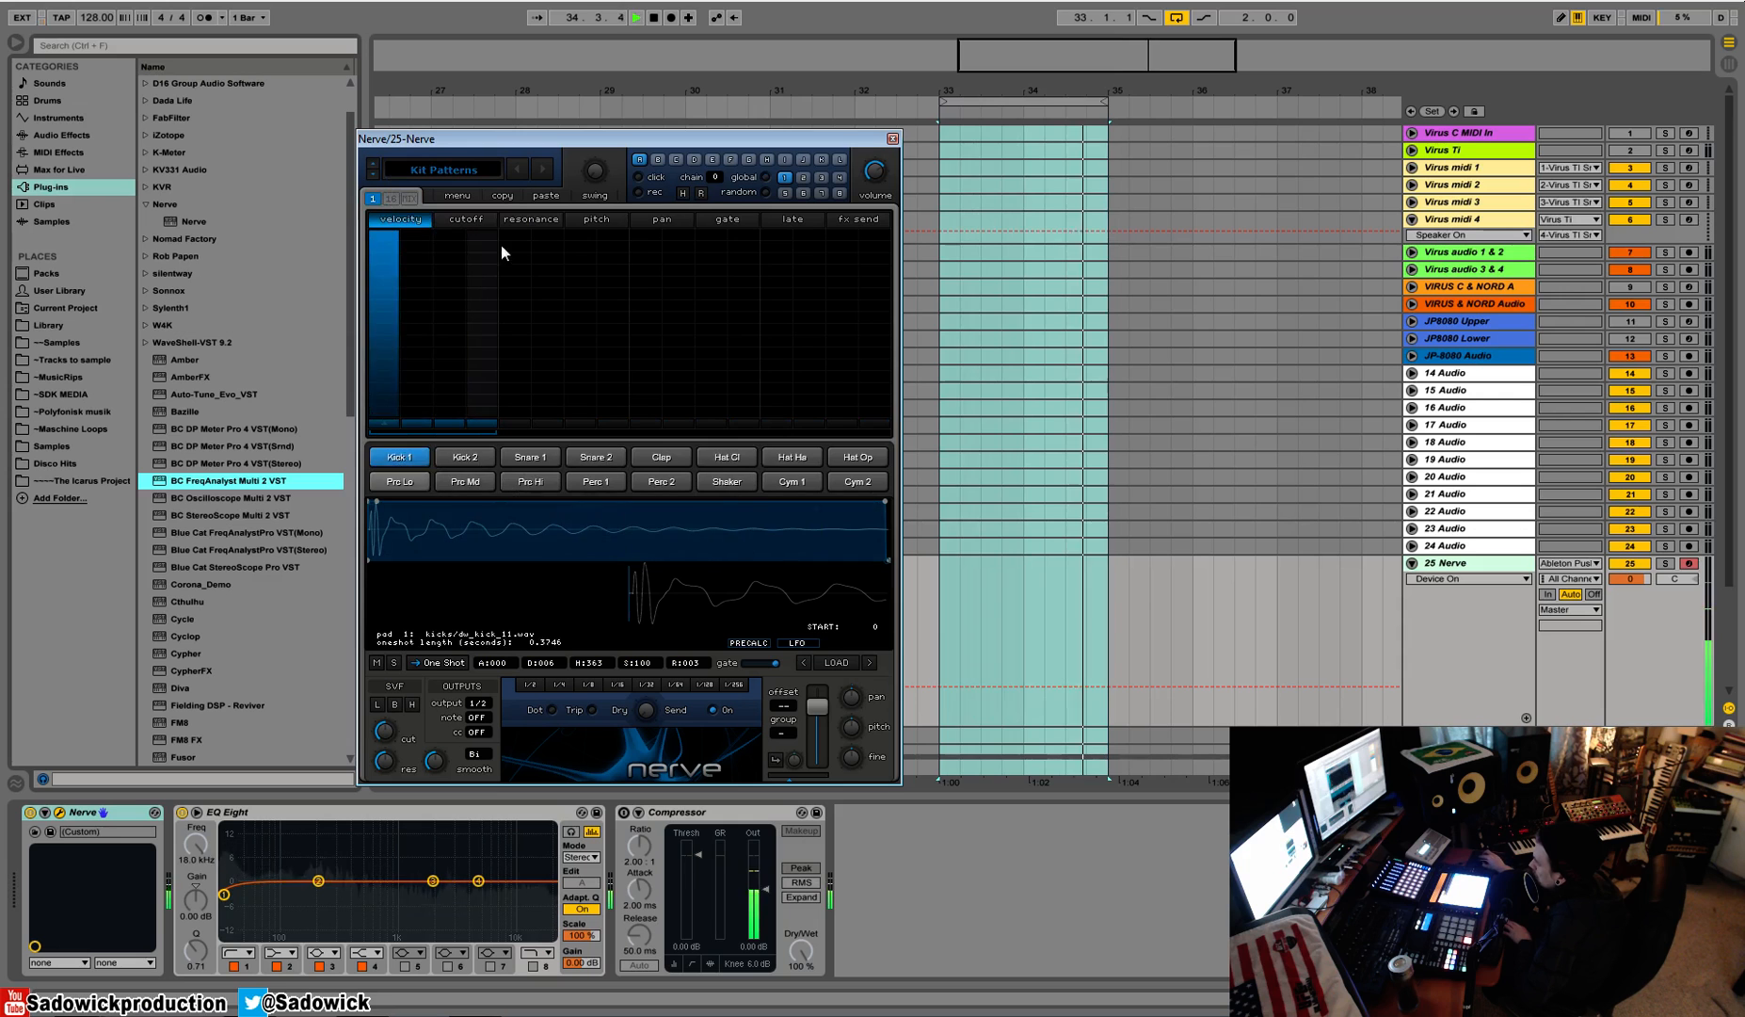
pyautogui.press('space')
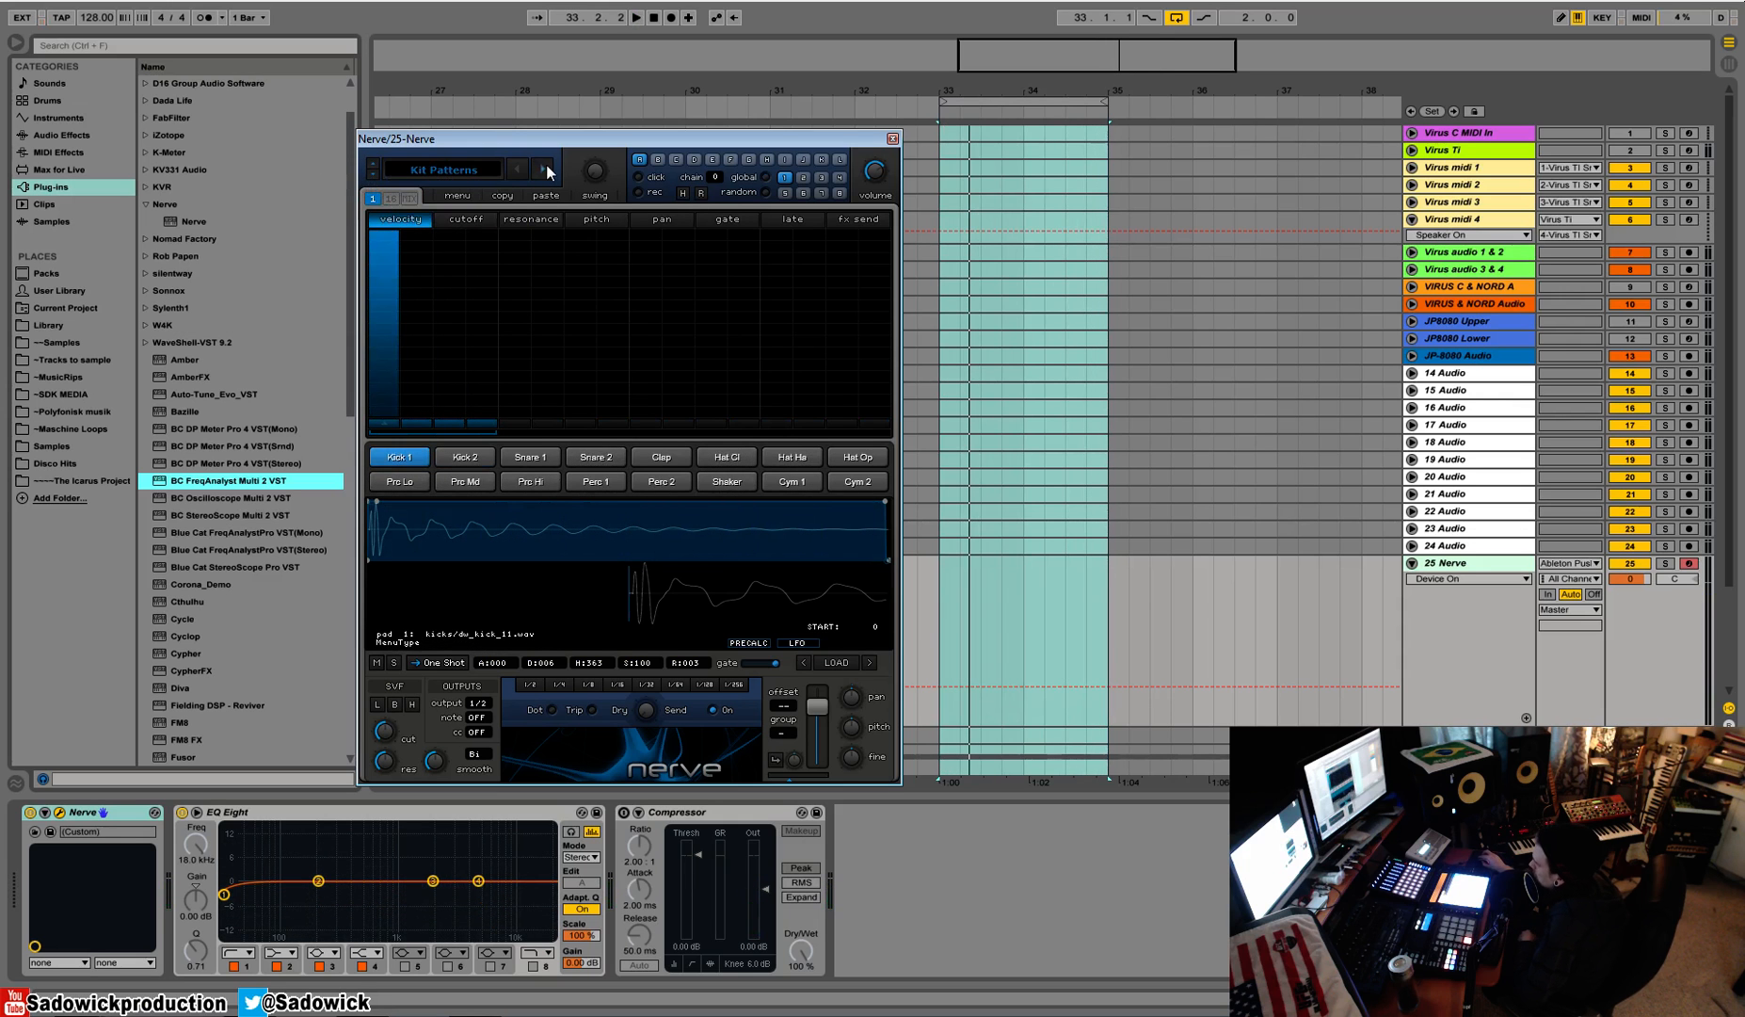
# Step: Load the noise_inc_GrooveBank score, step through its patterns K, F, E, D and B, and start playback on pattern B
pyautogui.click(461, 169)
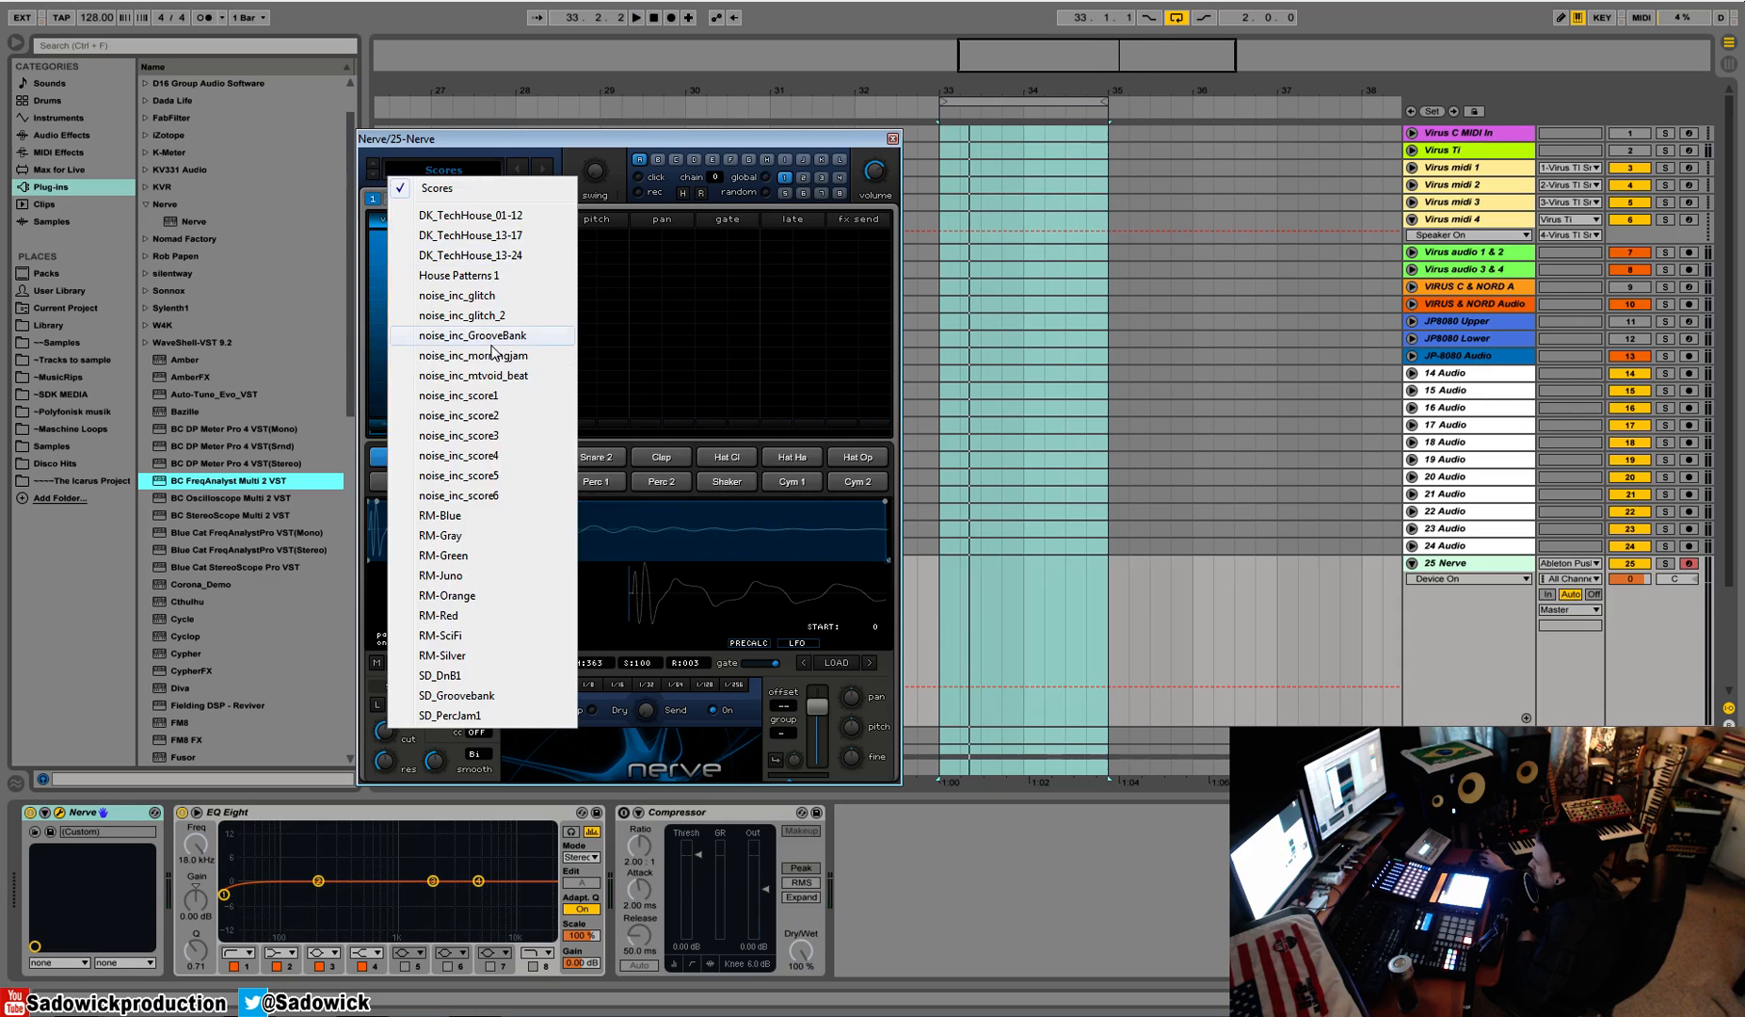
pyautogui.click(492, 345)
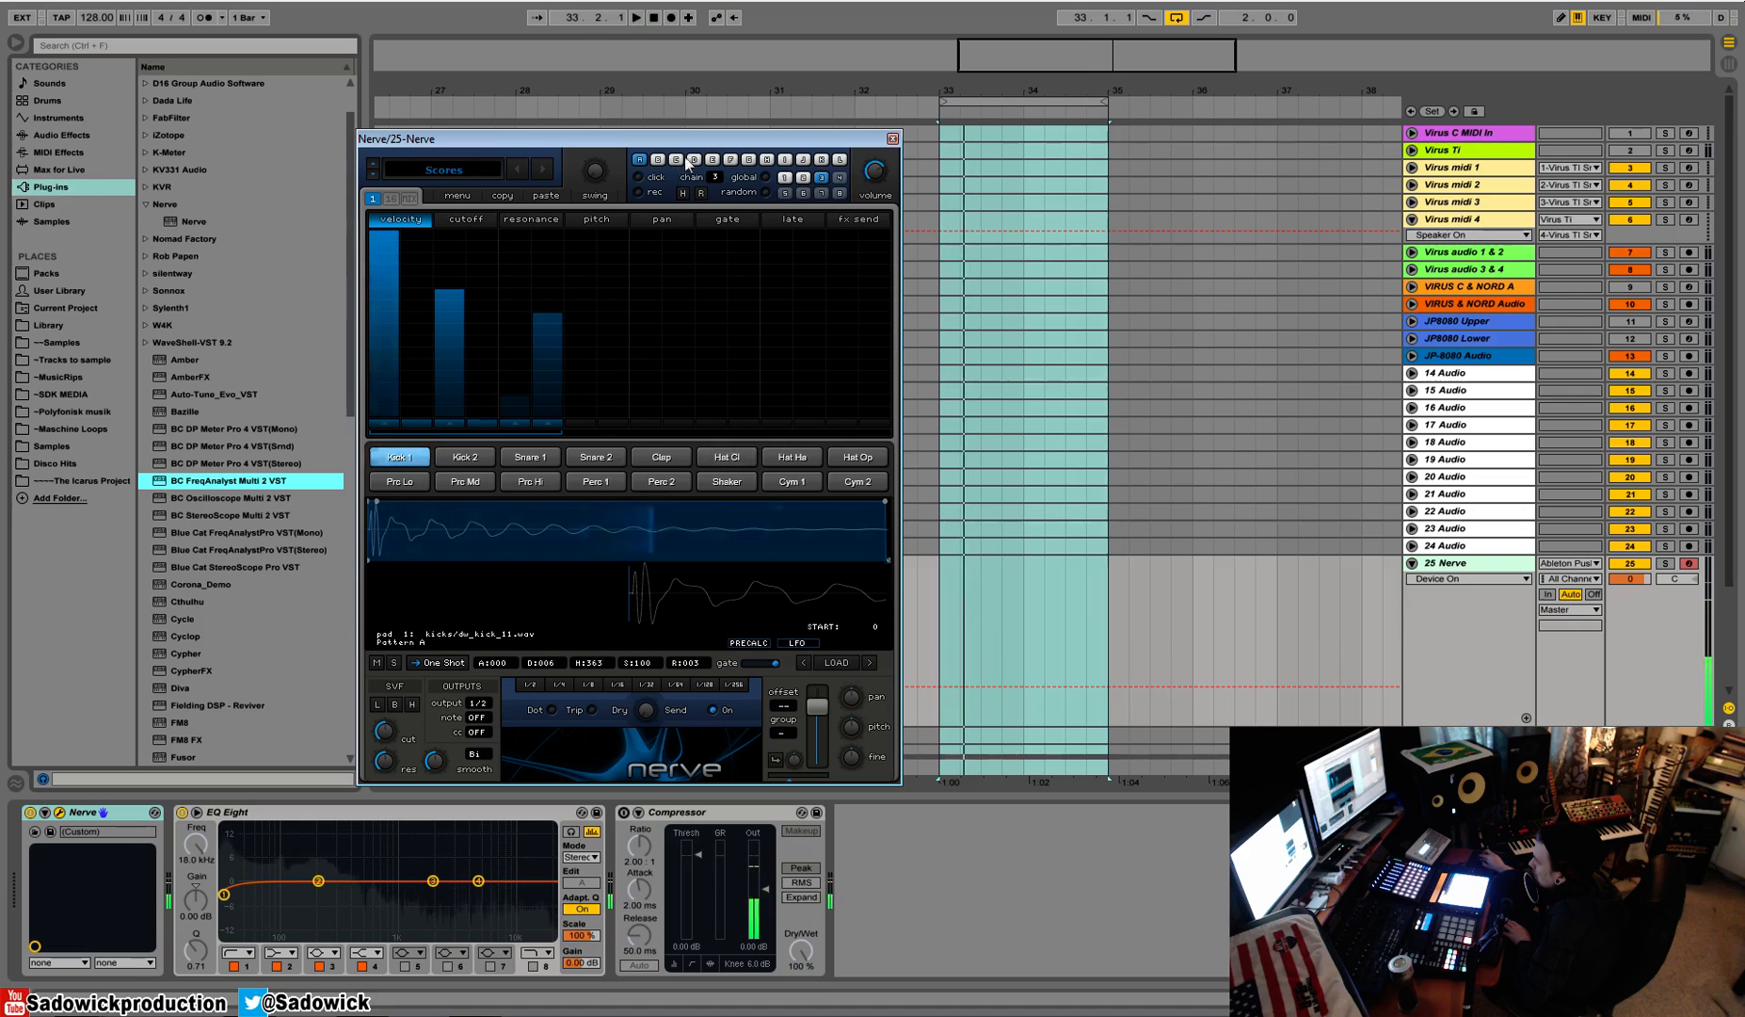
pyautogui.click(823, 161)
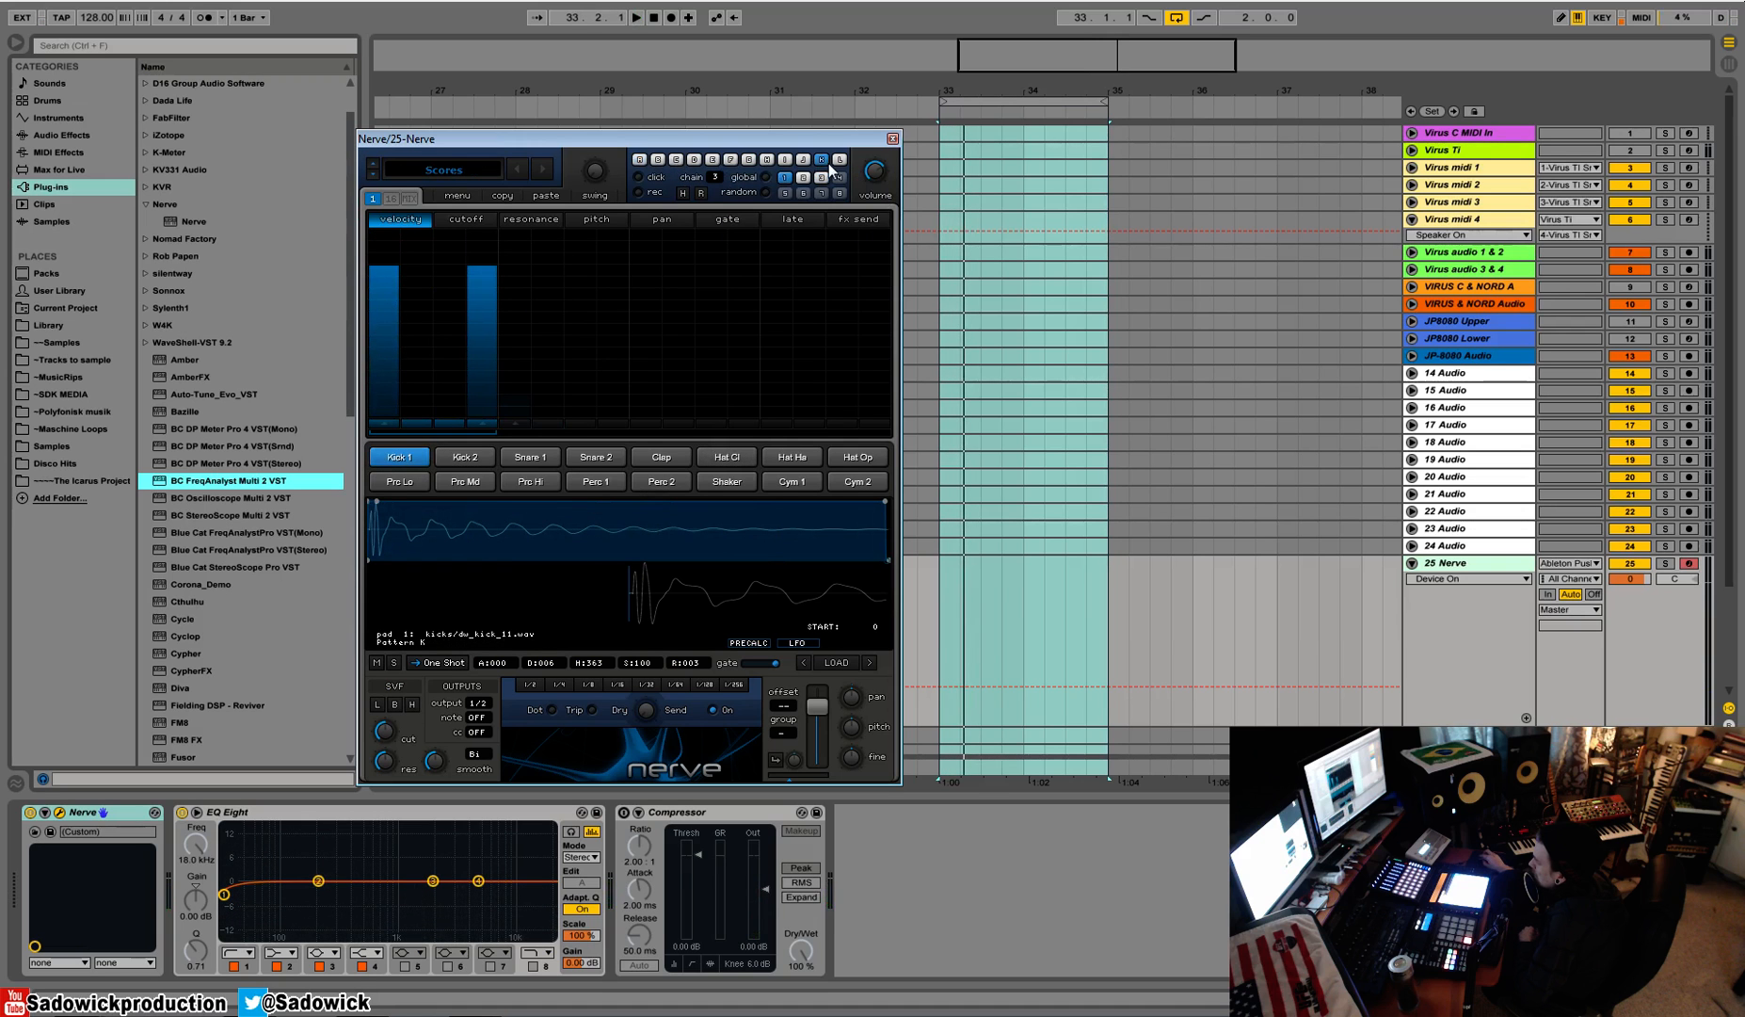
pyautogui.click(731, 160)
pyautogui.click(710, 160)
pyautogui.click(692, 160)
pyautogui.click(657, 161)
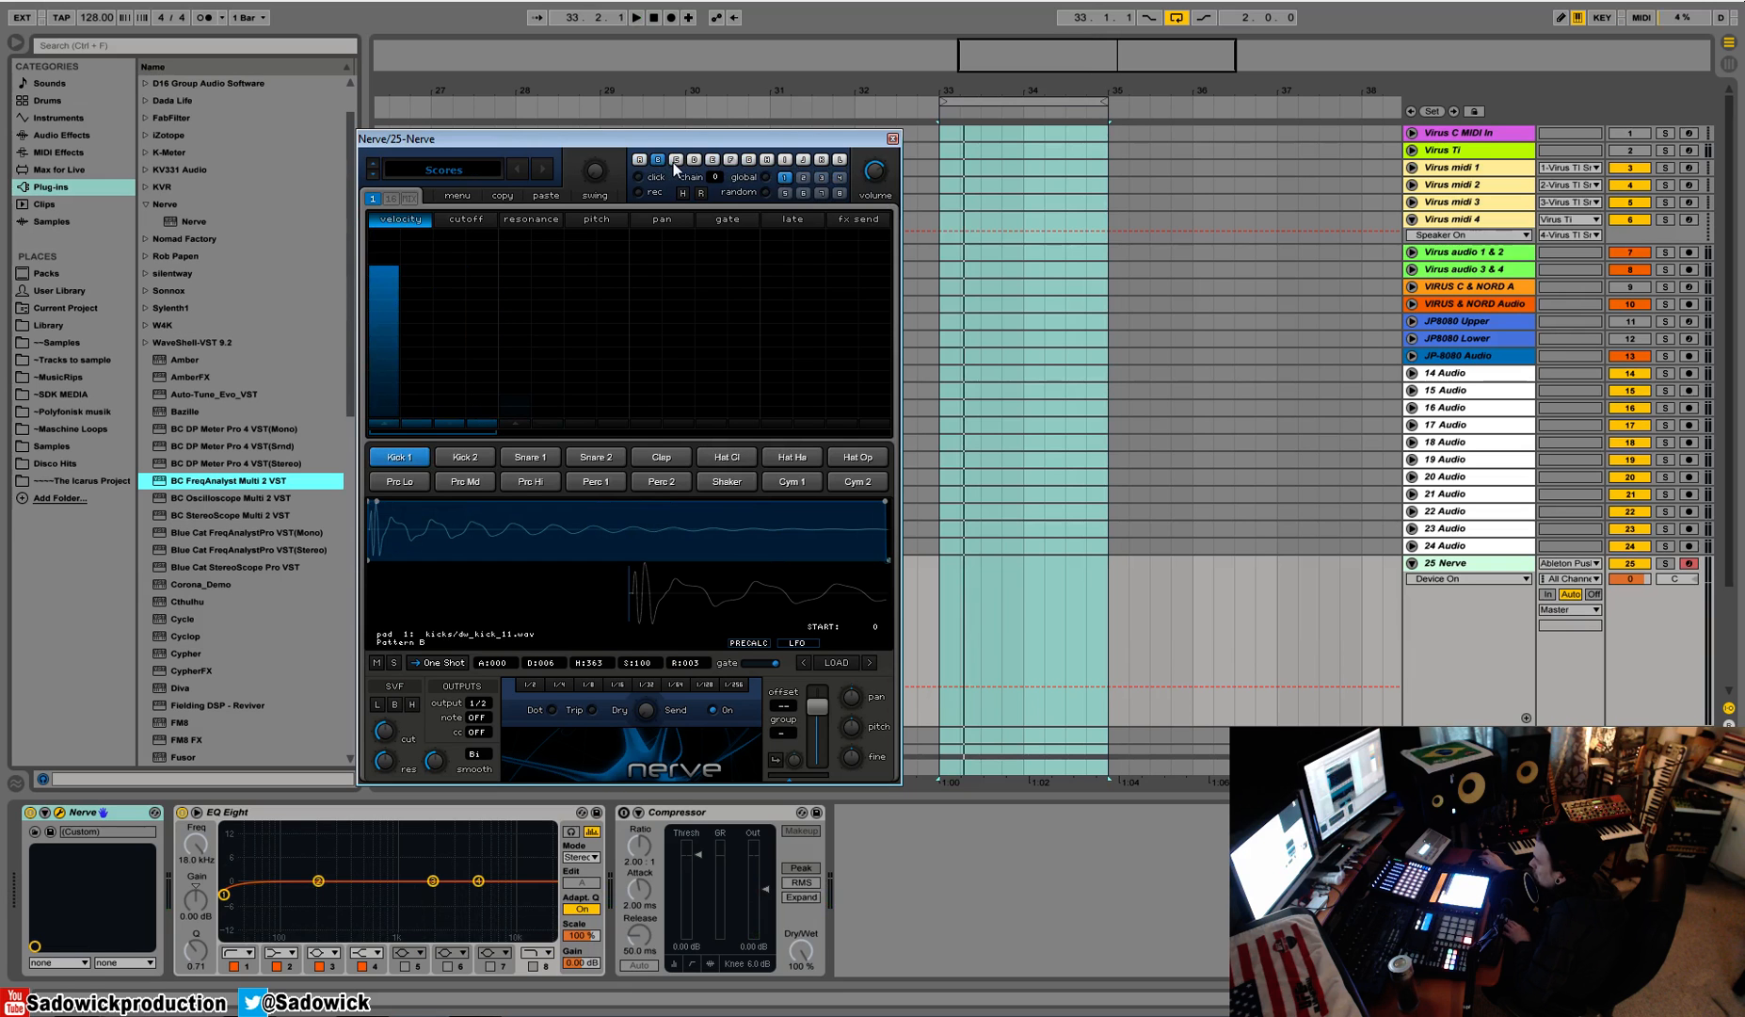
pyautogui.press('space')
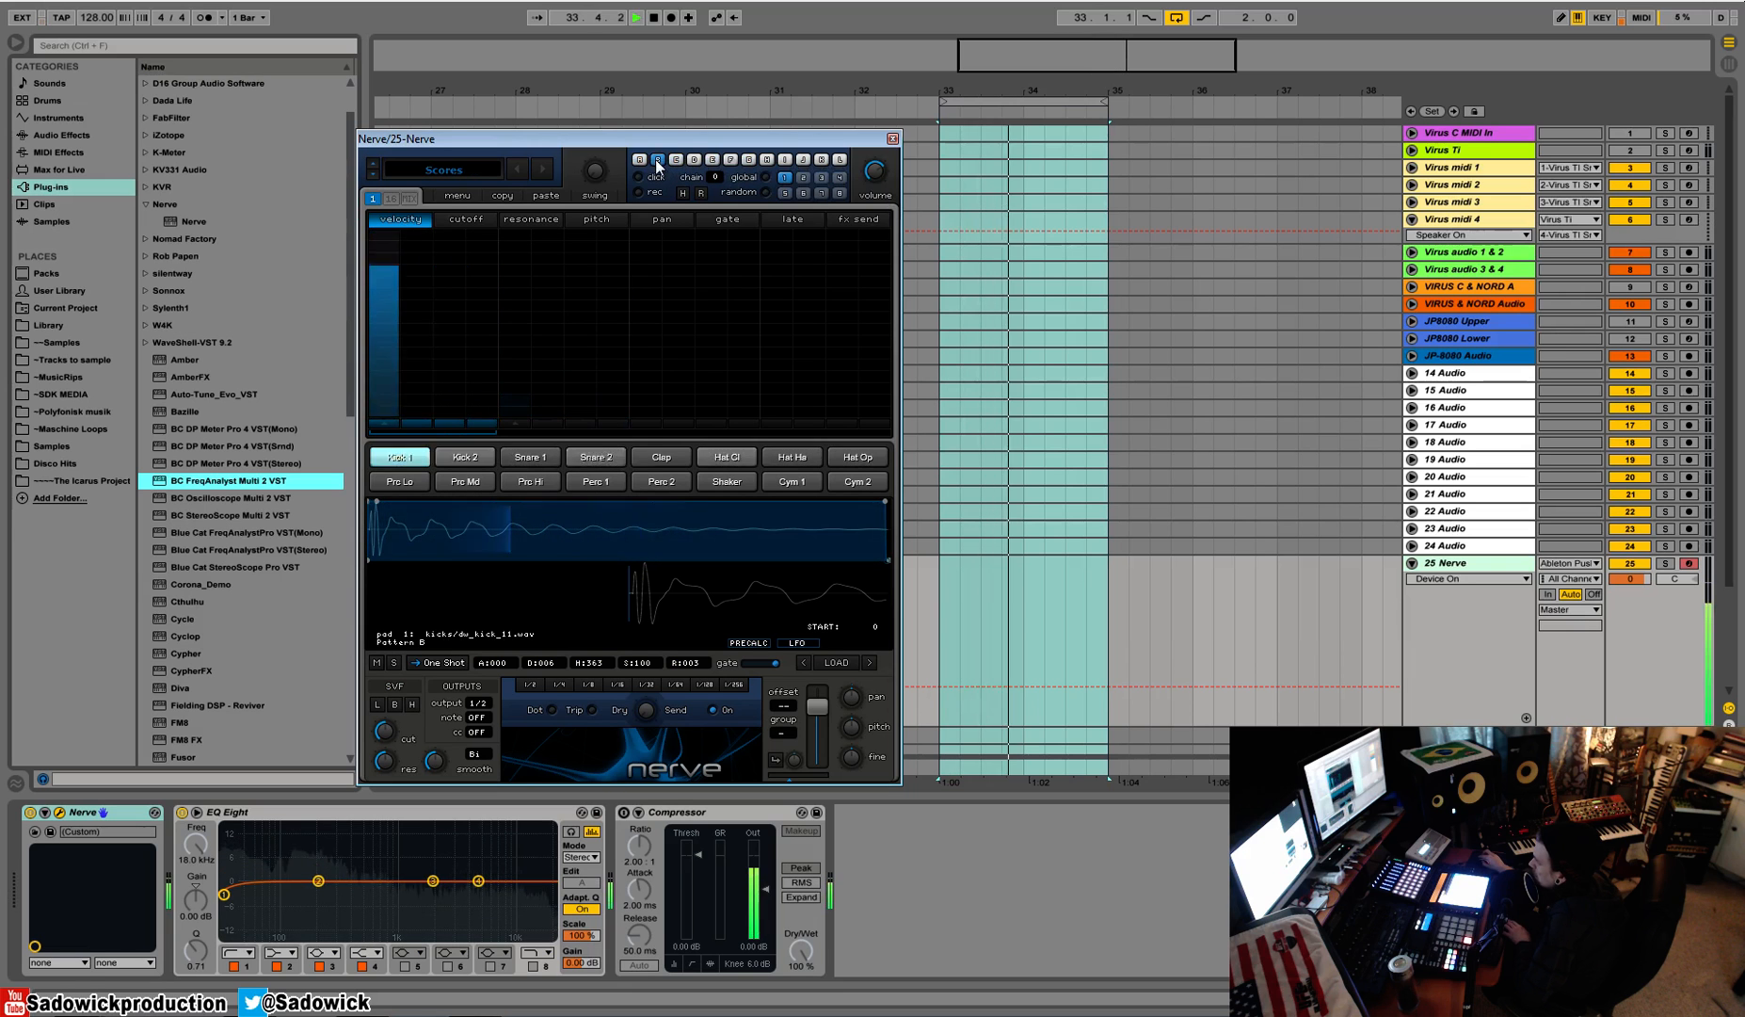
# Step: View the Kick 2 pattern, switch the preset browser from Scores to Presets, and load the gsFlem preset
pyautogui.click(448, 458)
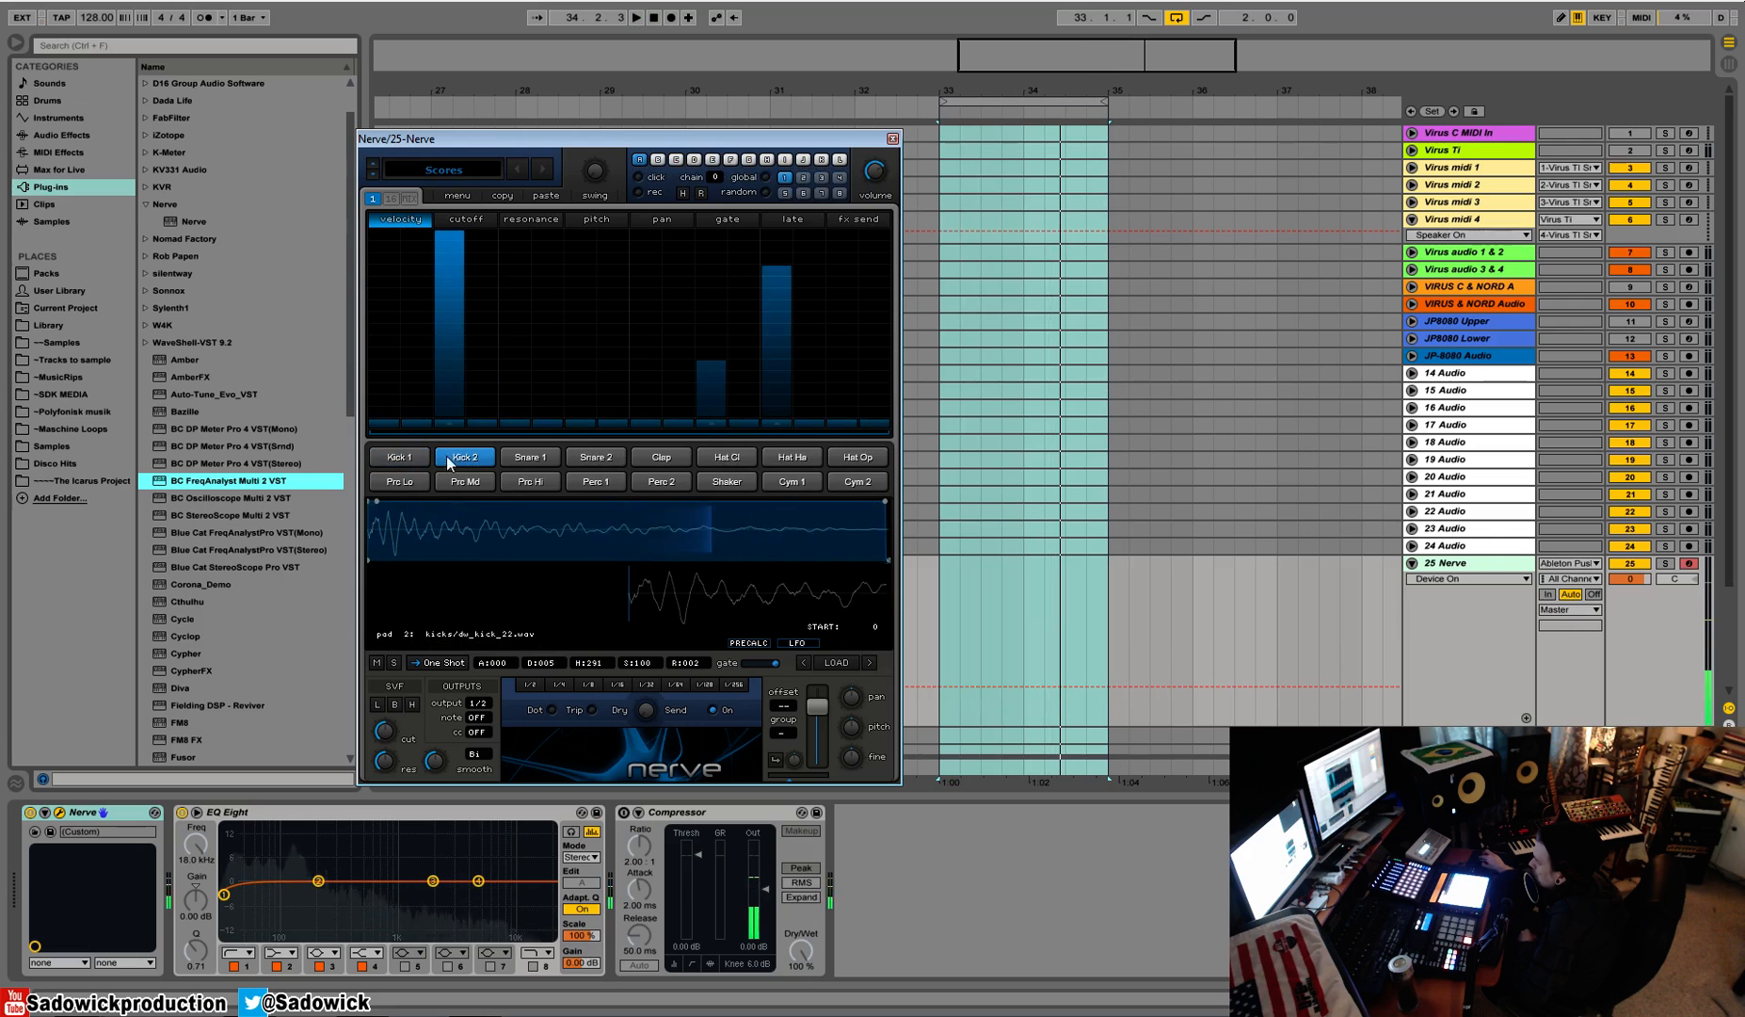
pyautogui.click(544, 169)
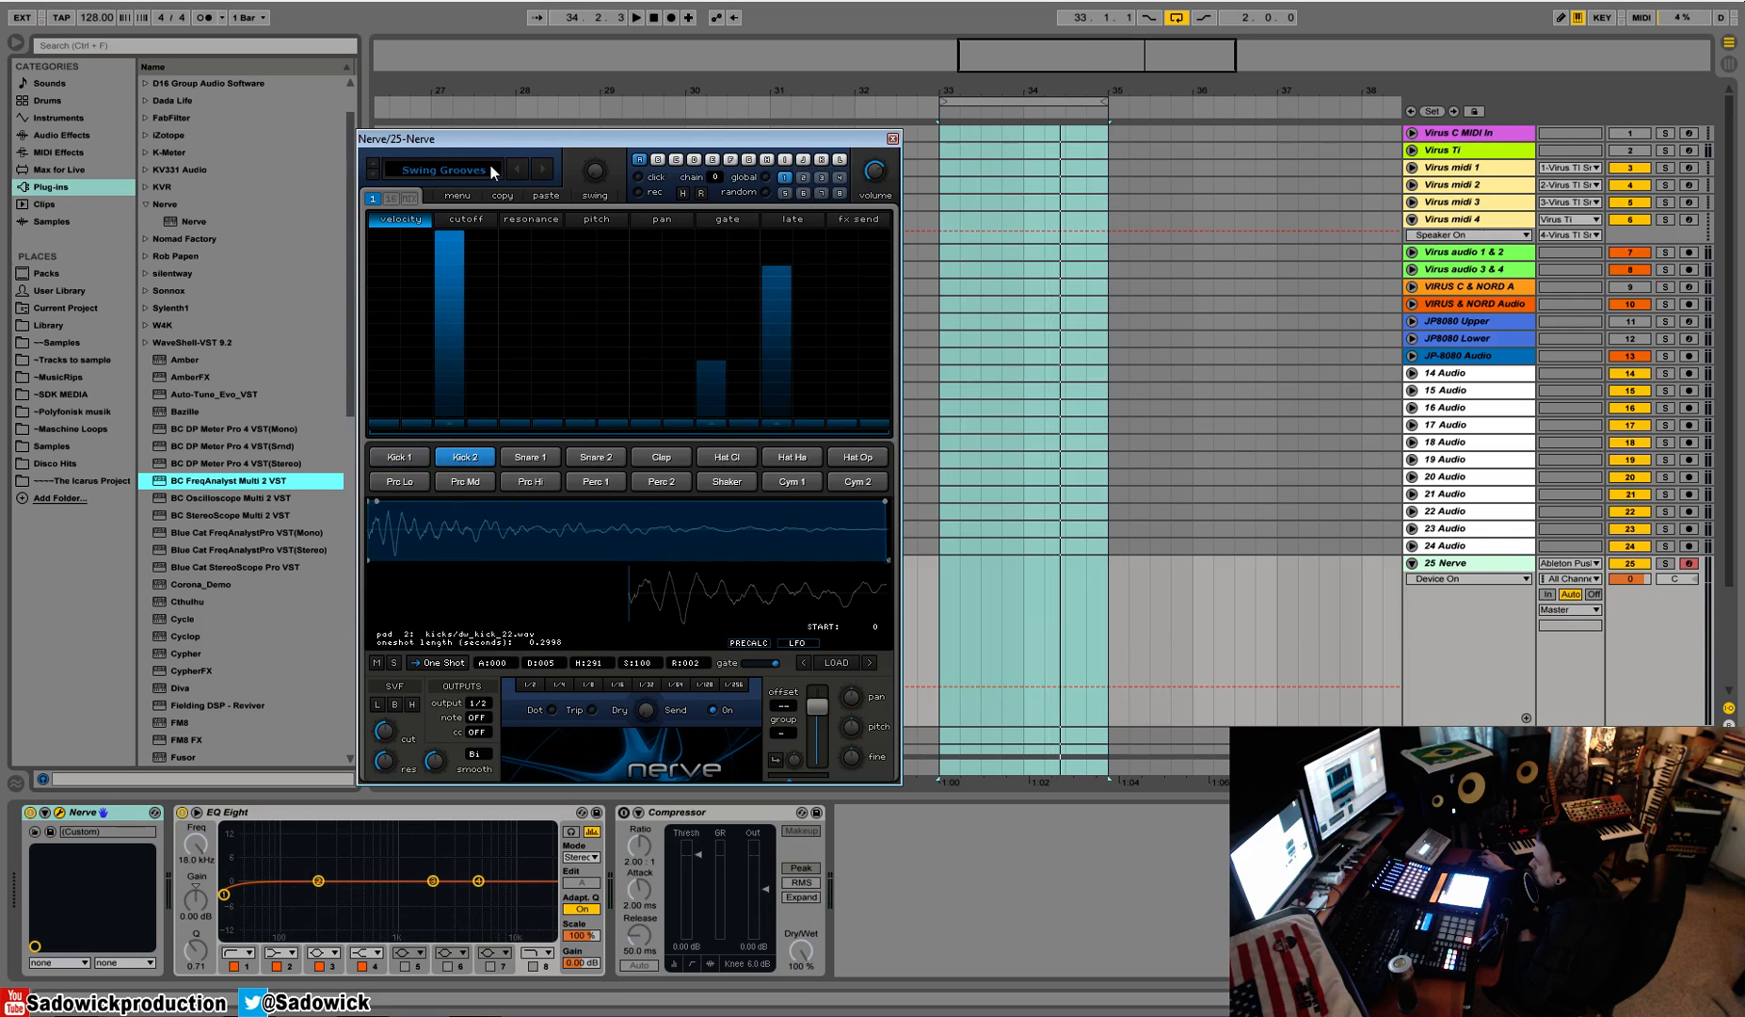
pyautogui.click(541, 170)
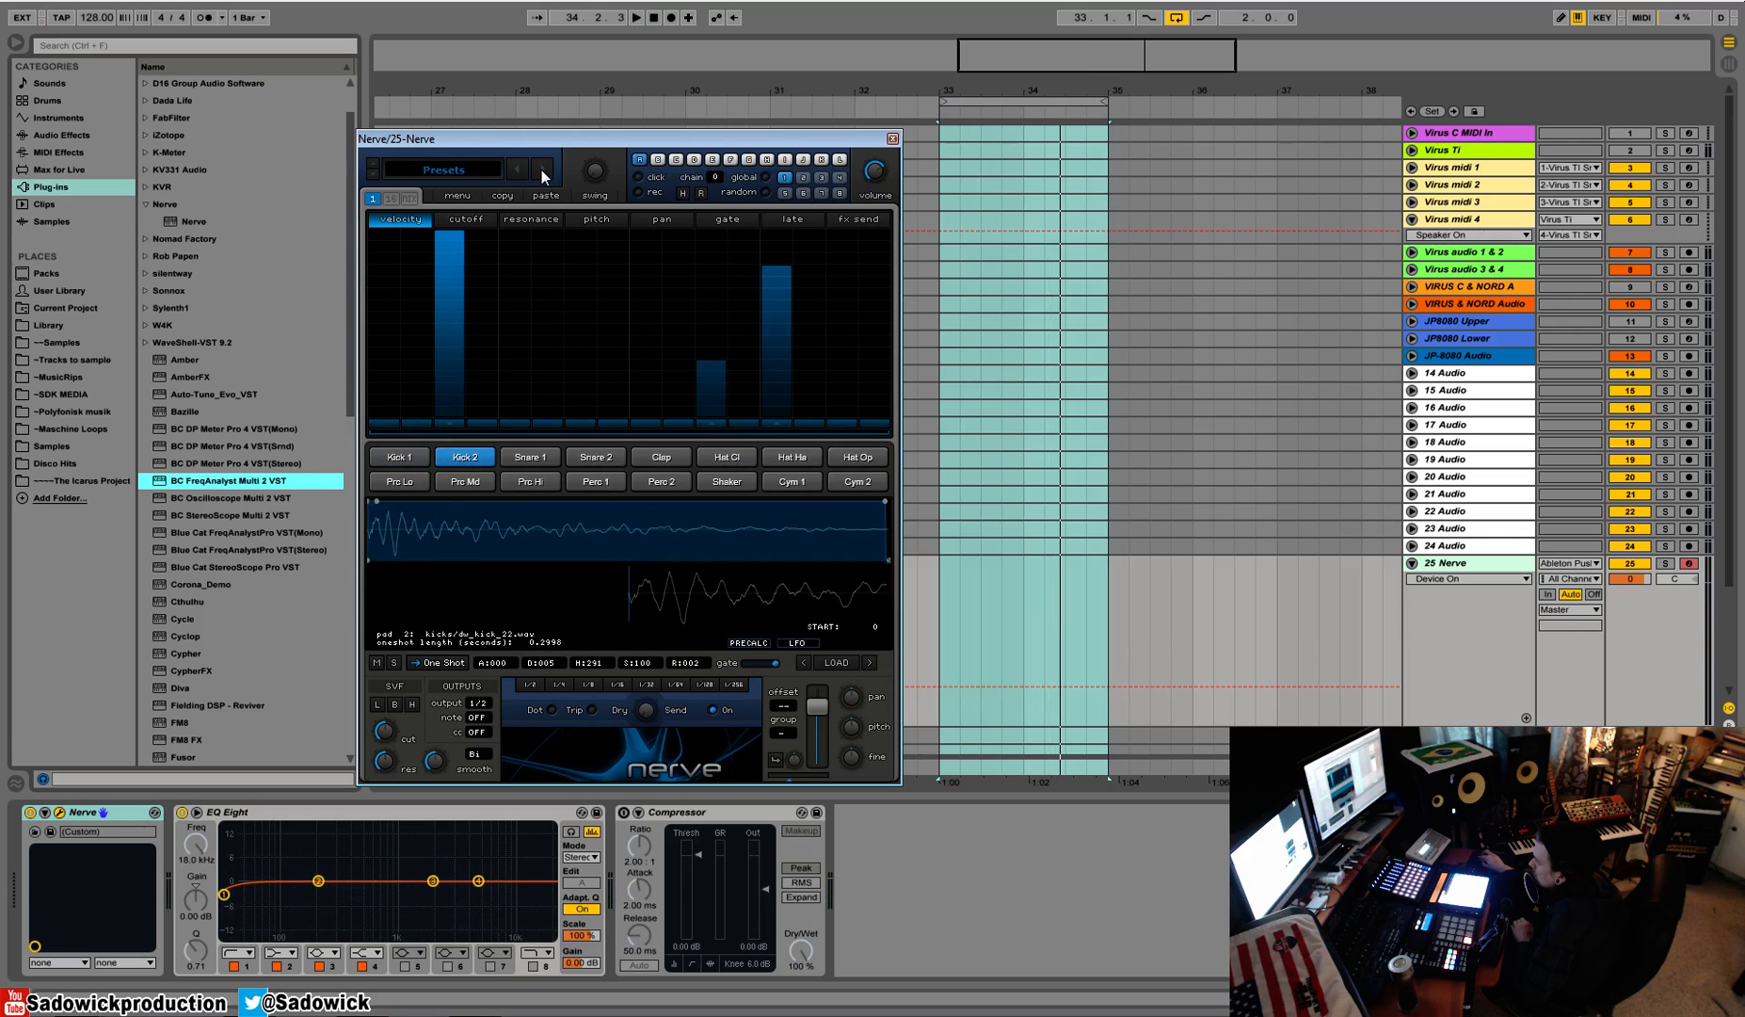
pyautogui.click(488, 173)
pyautogui.moveTo(468, 239)
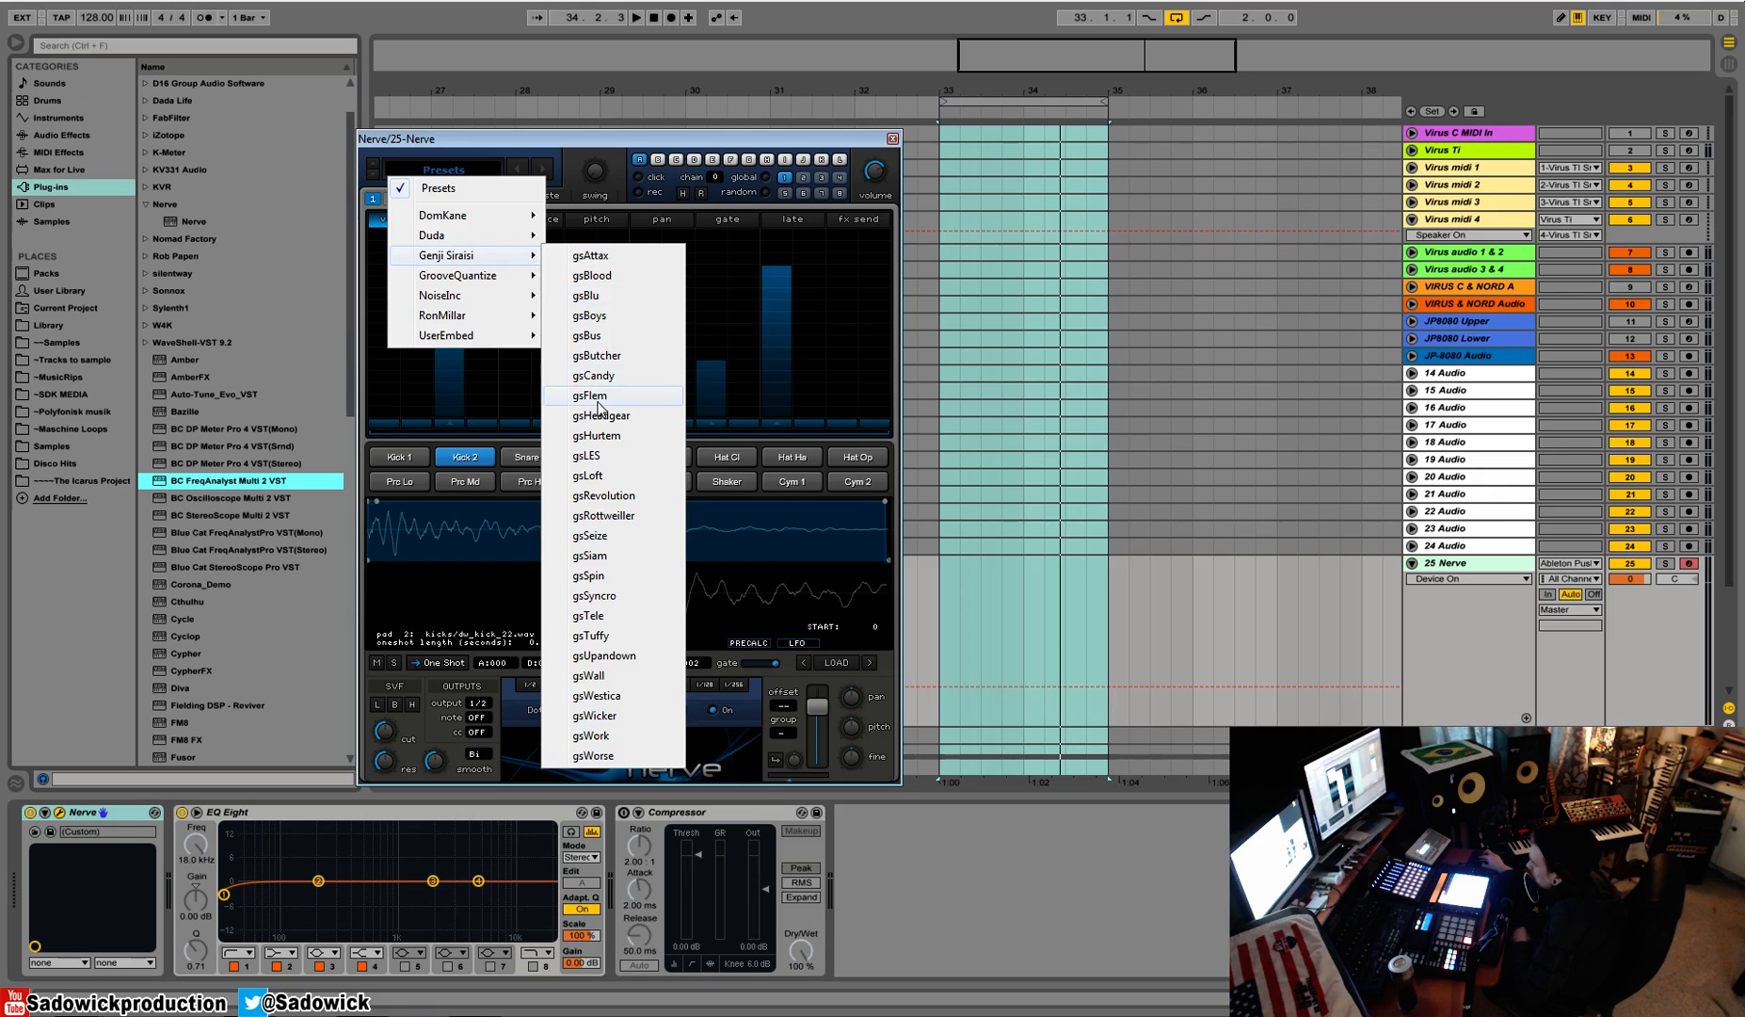
pyautogui.click(598, 396)
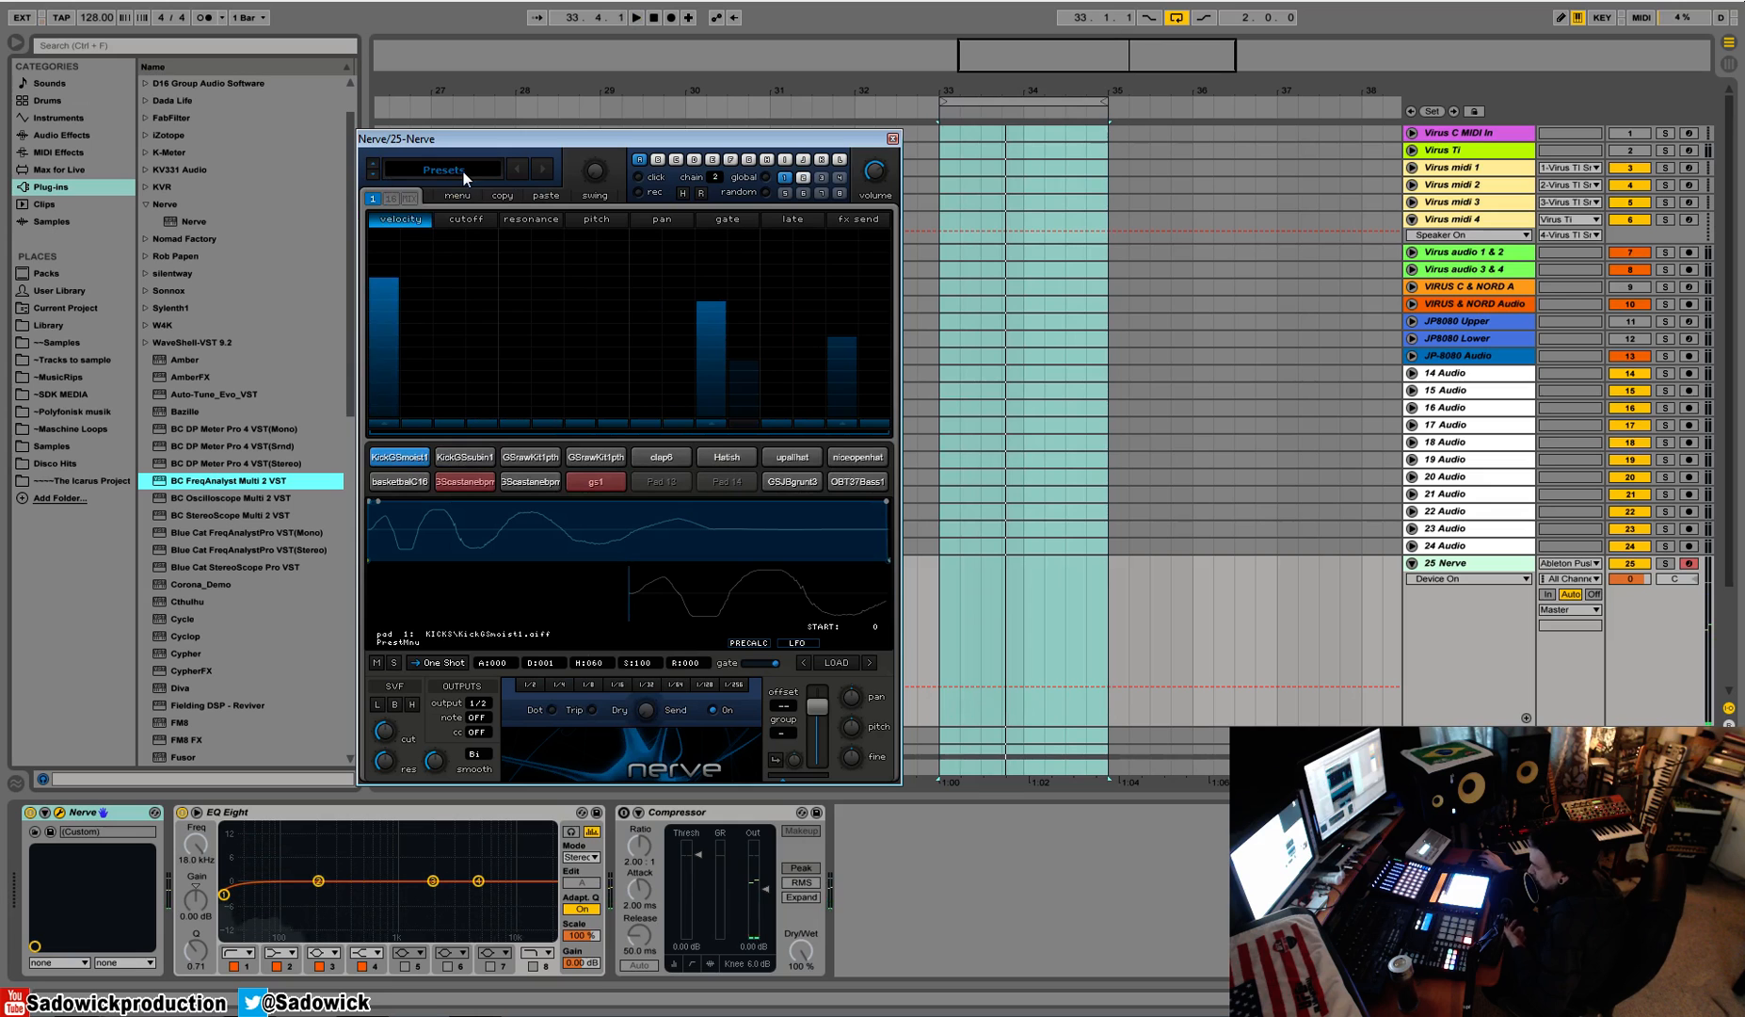
# Step: Switch the preset browser to Drumkits and initialize all pads
pyautogui.click(542, 167)
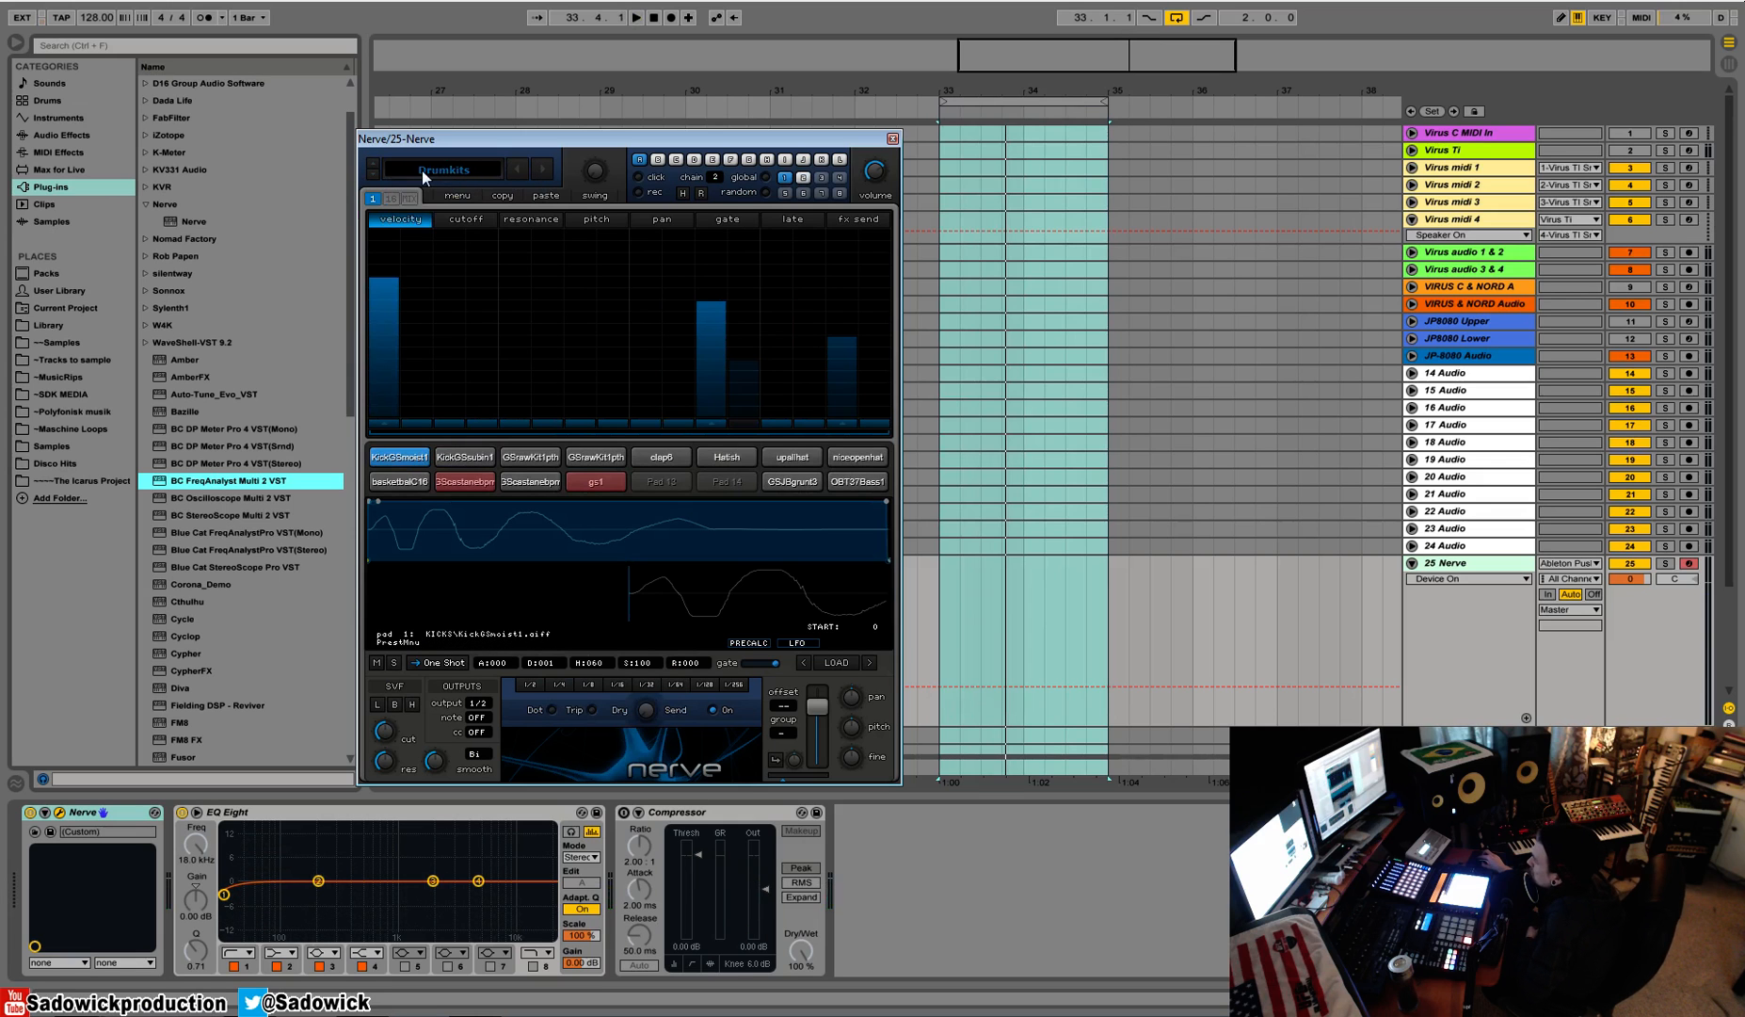
pyautogui.click(422, 171)
pyautogui.click(453, 170)
pyautogui.click(459, 197)
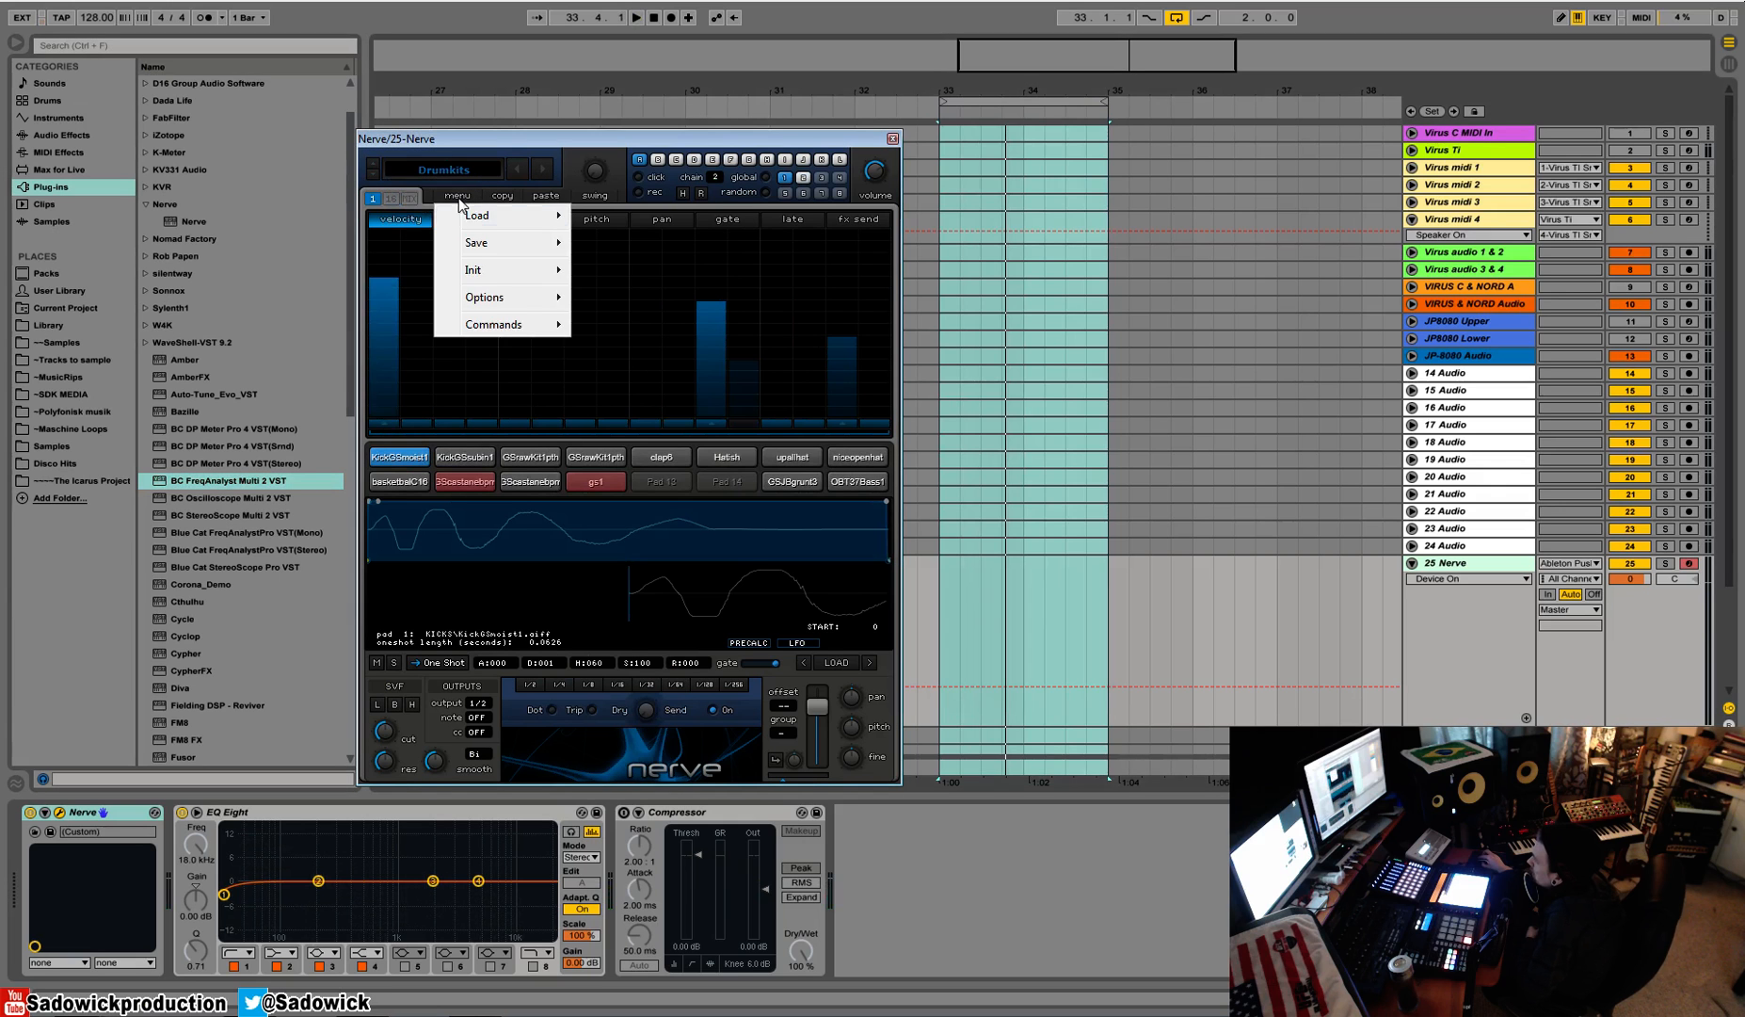
pyautogui.moveTo(499, 271)
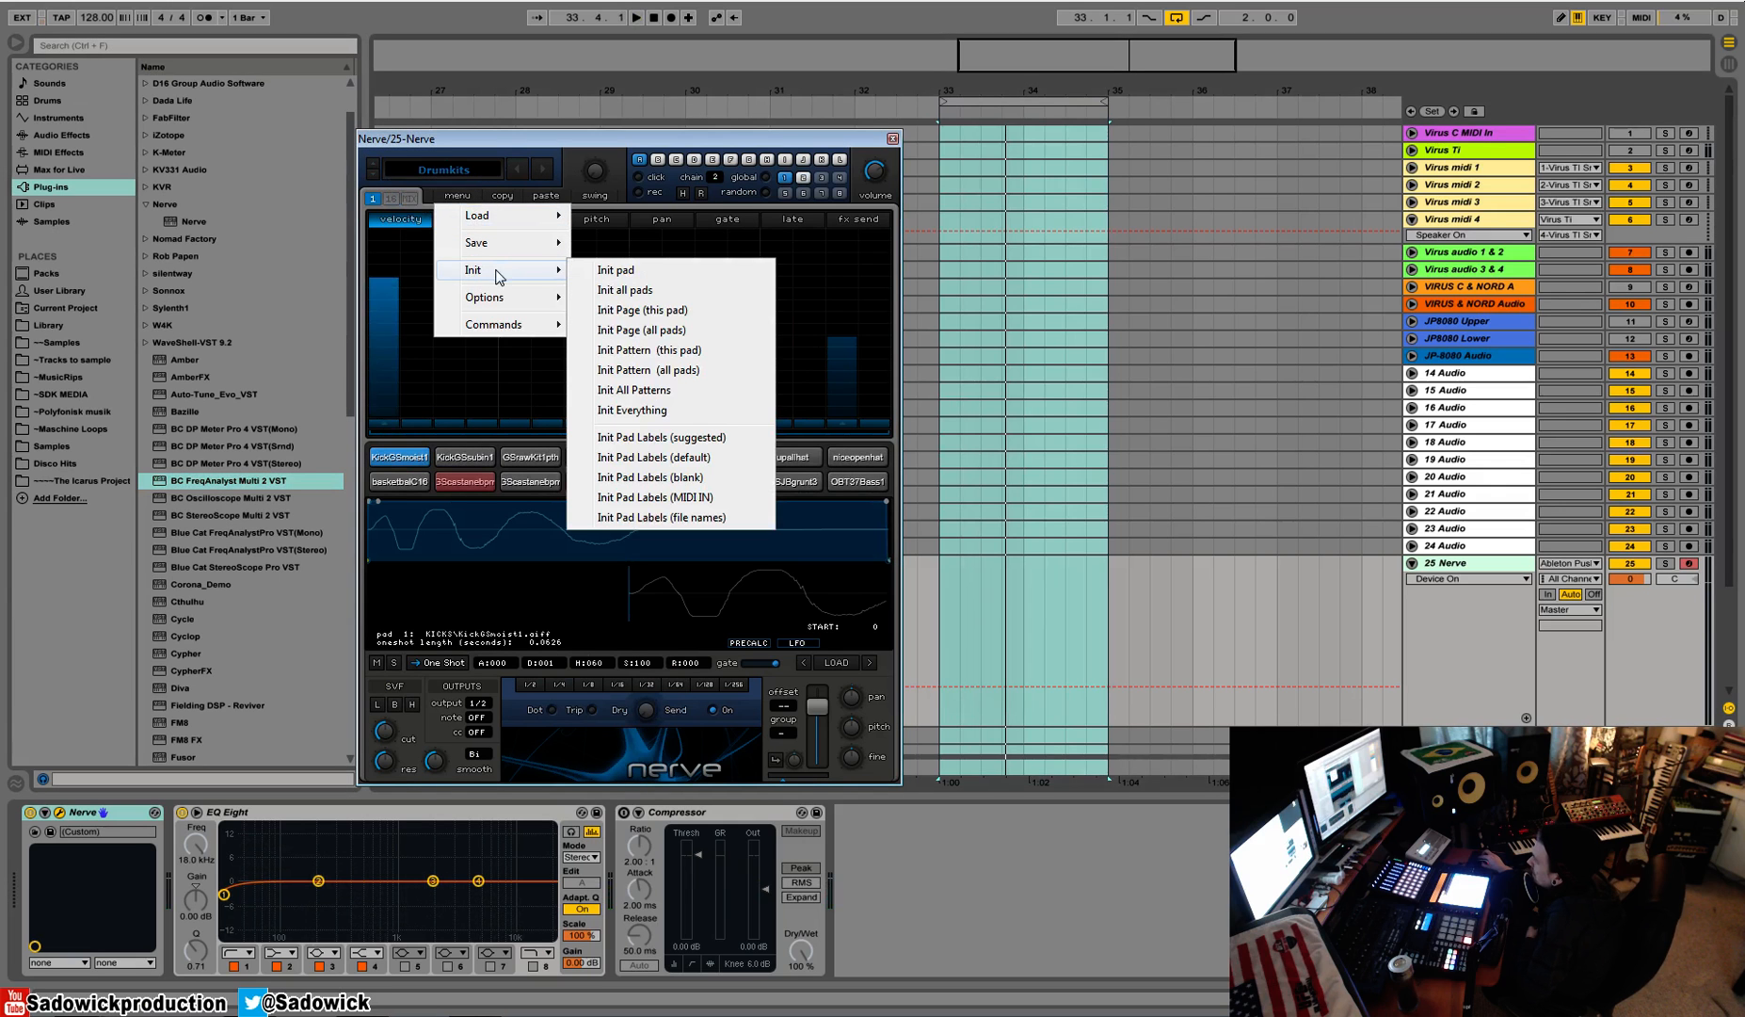
pyautogui.click(656, 290)
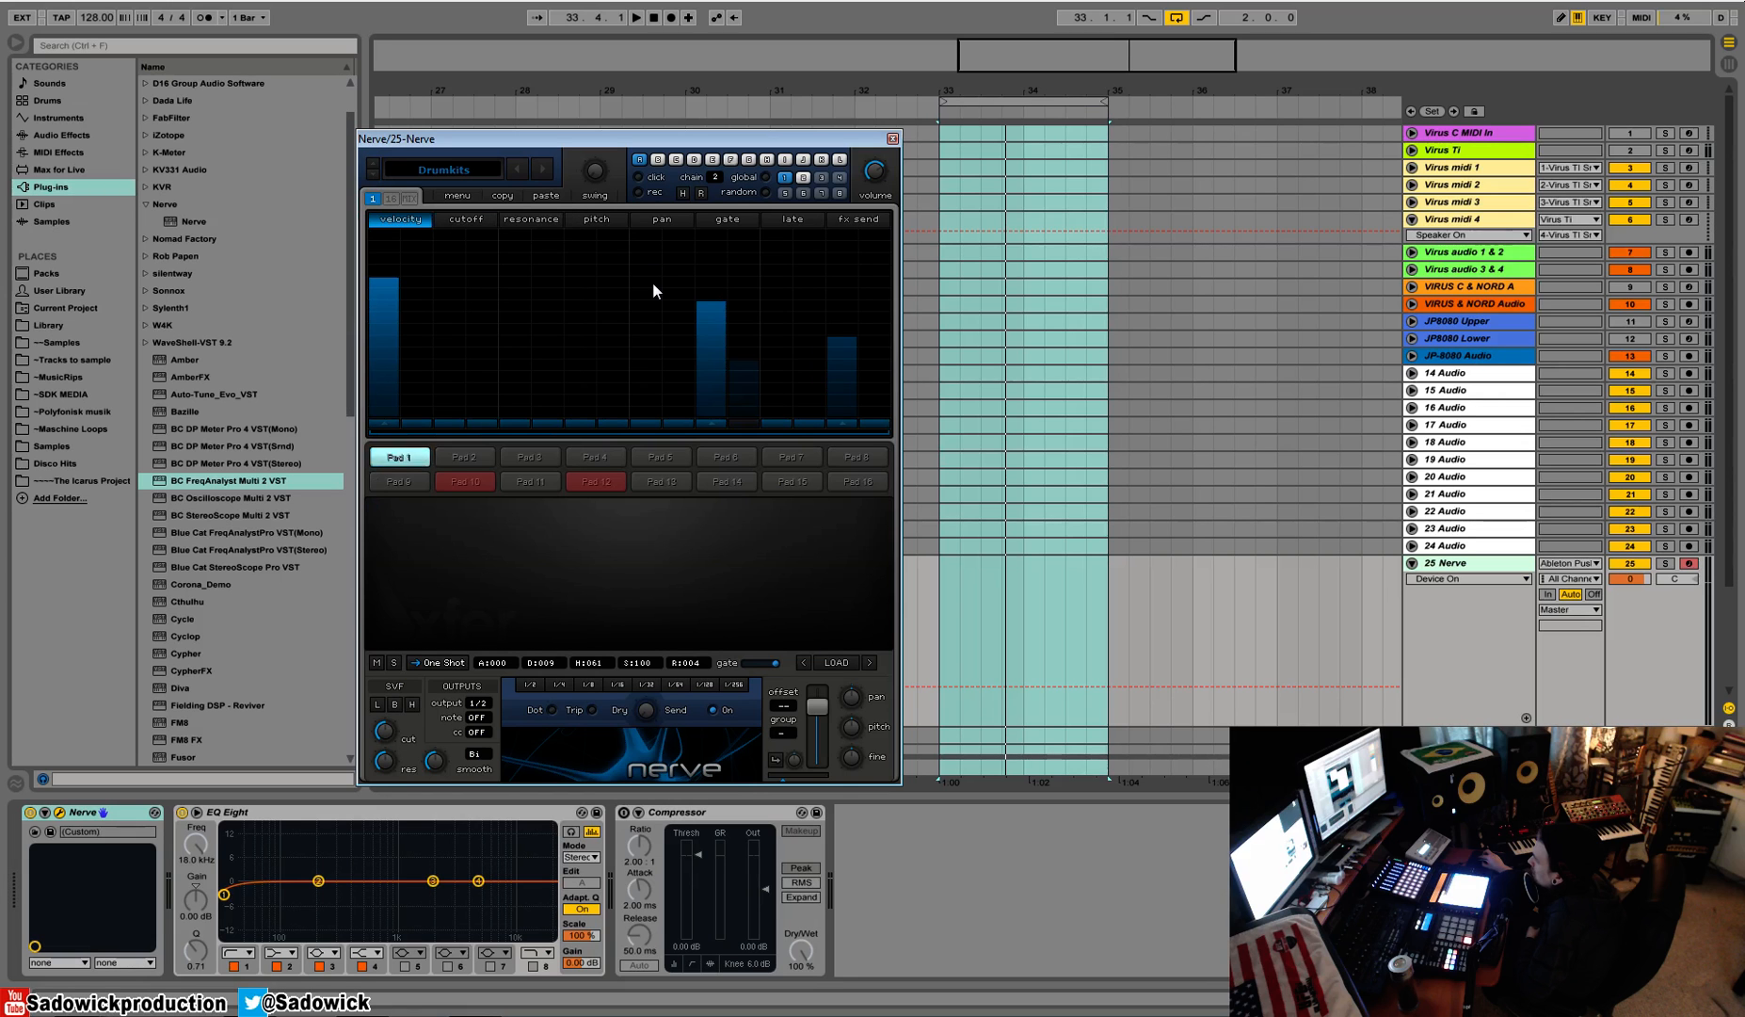
# Step: Check the remaining patterns on Pads 1 and 2, and reset the whole instance with Init Everything
pyautogui.click(461, 459)
pyautogui.click(415, 462)
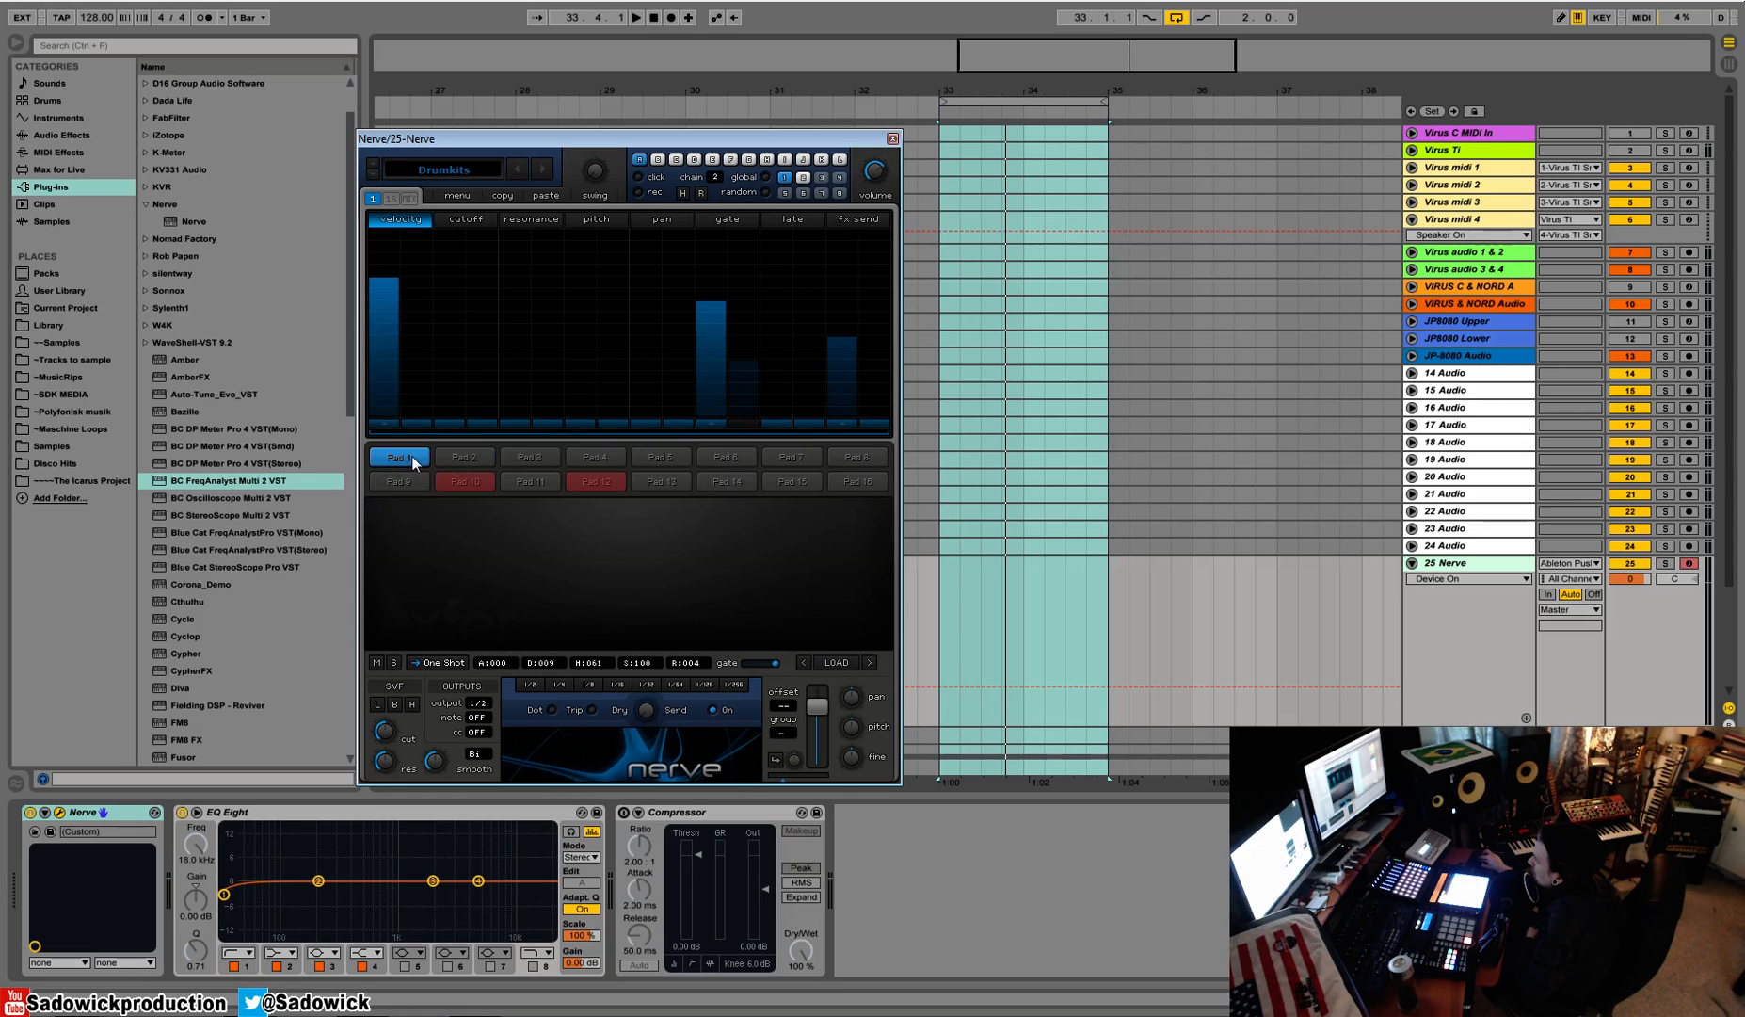
pyautogui.click(462, 457)
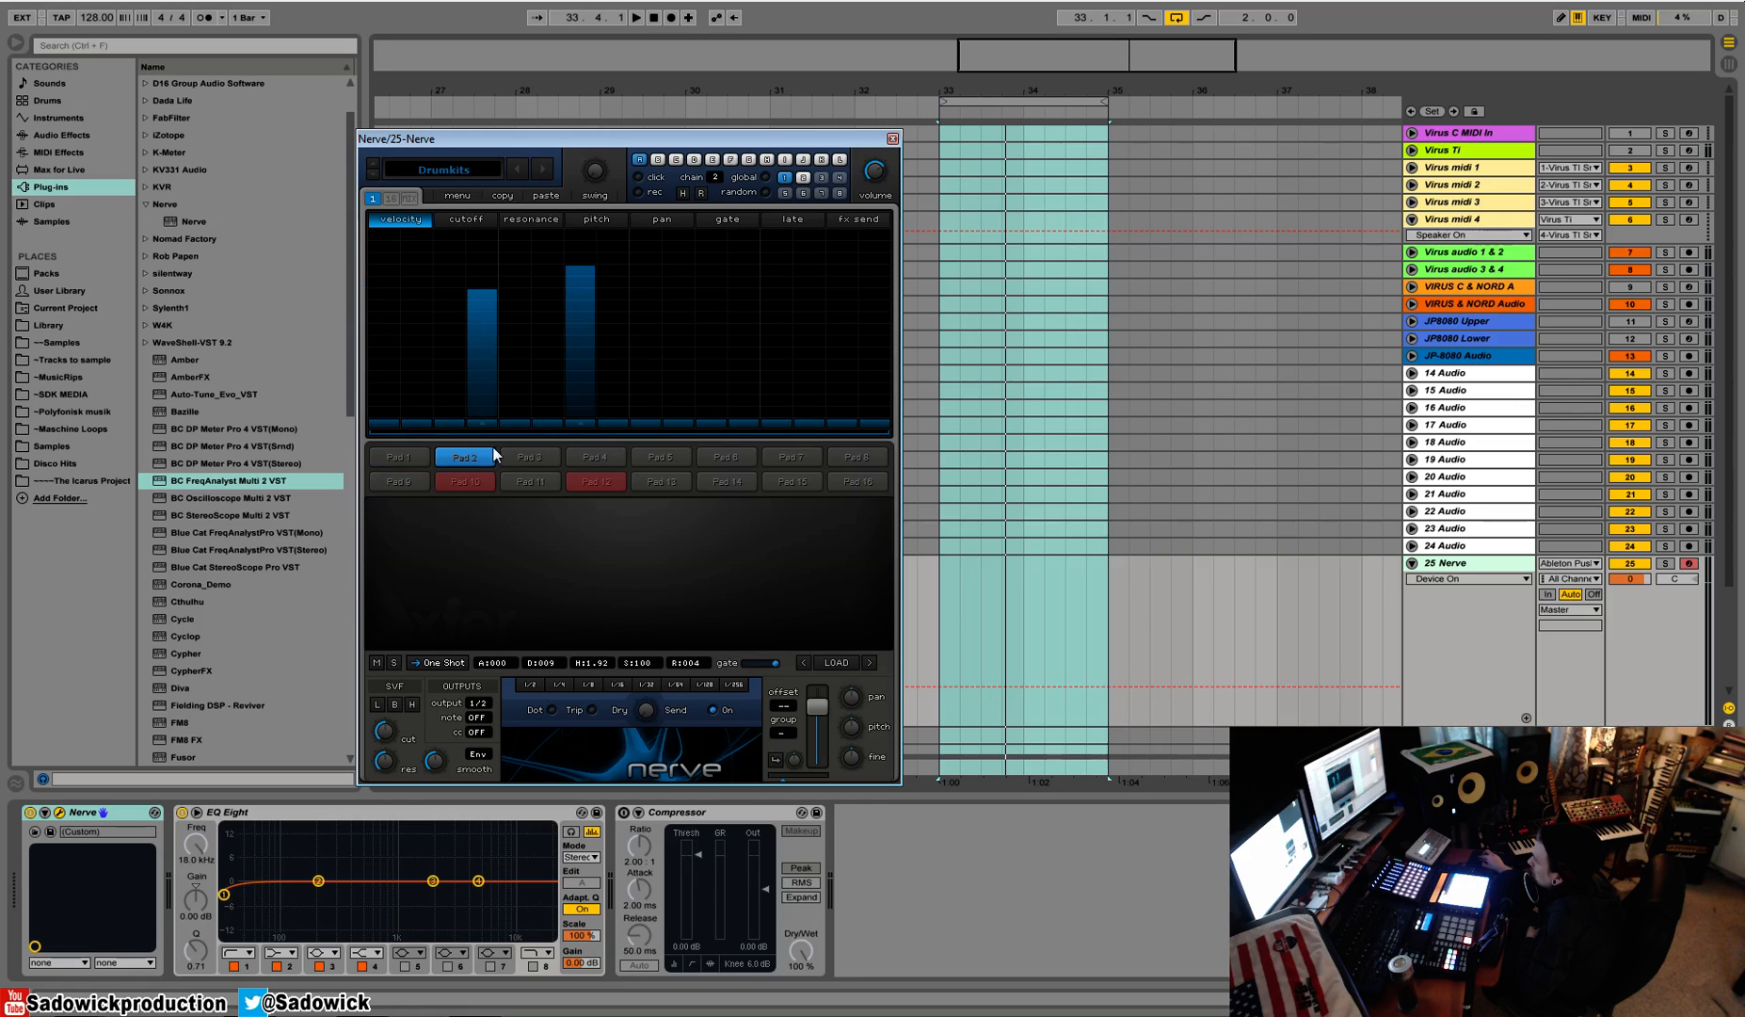
pyautogui.click(449, 195)
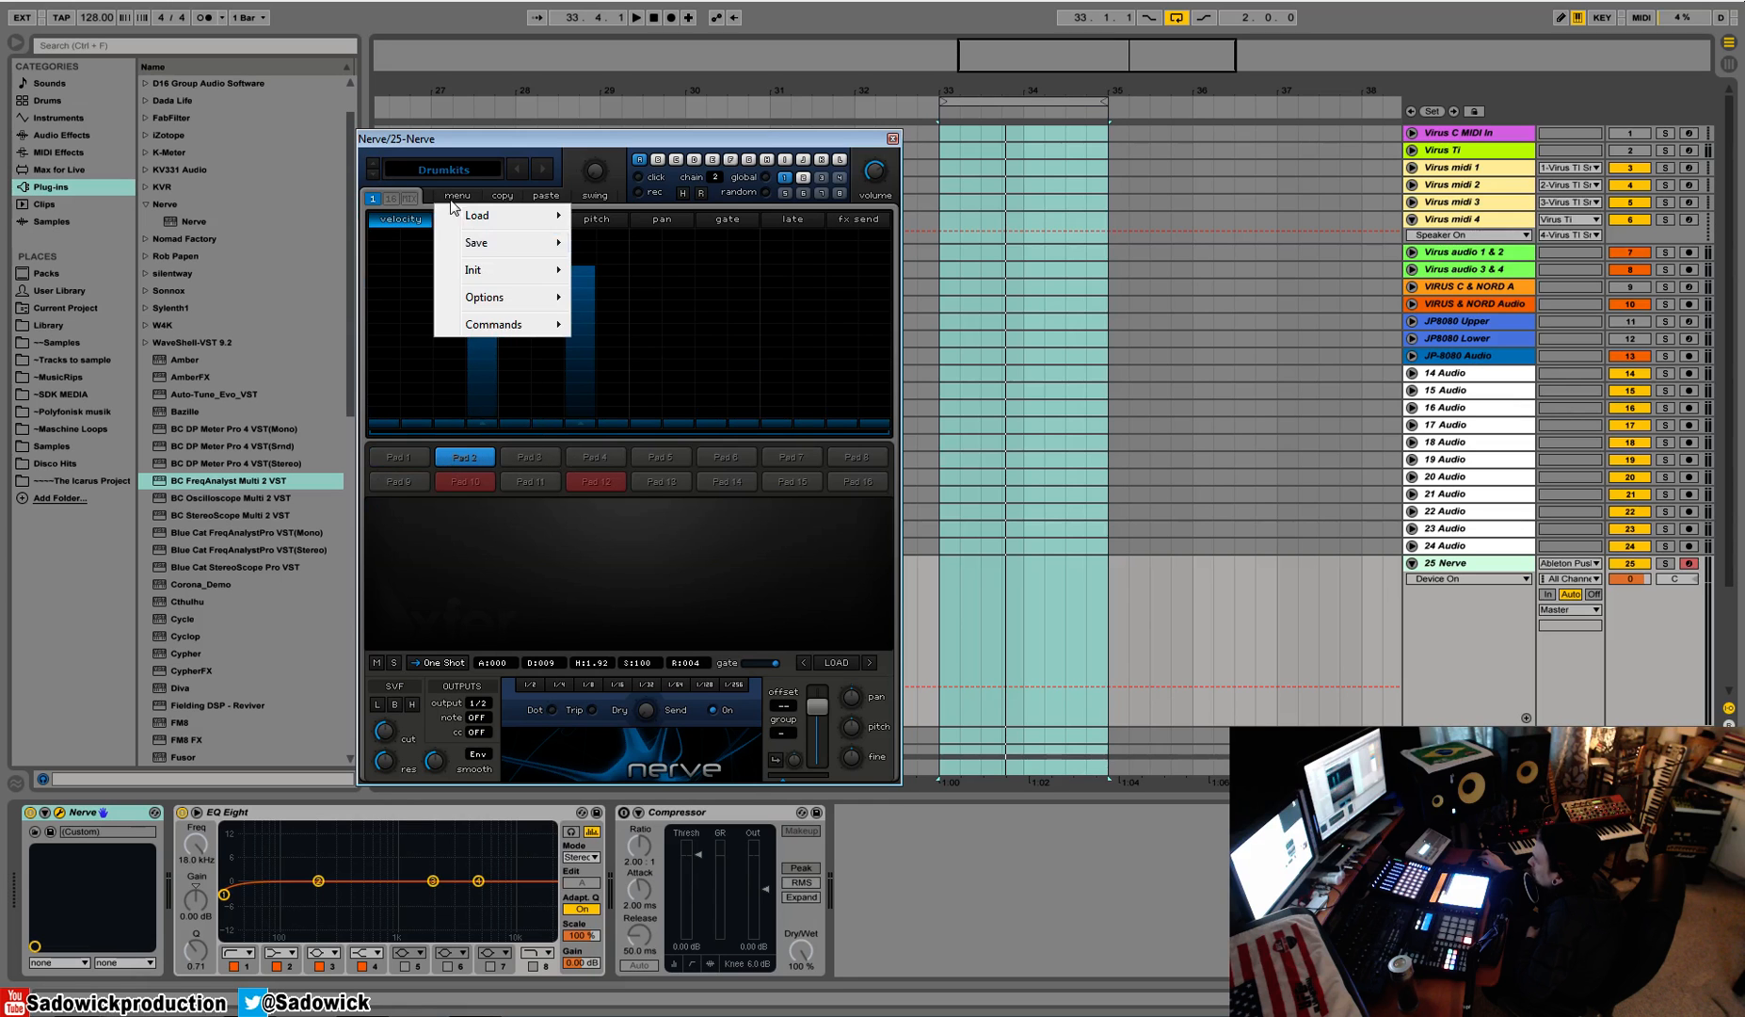
pyautogui.moveTo(486, 275)
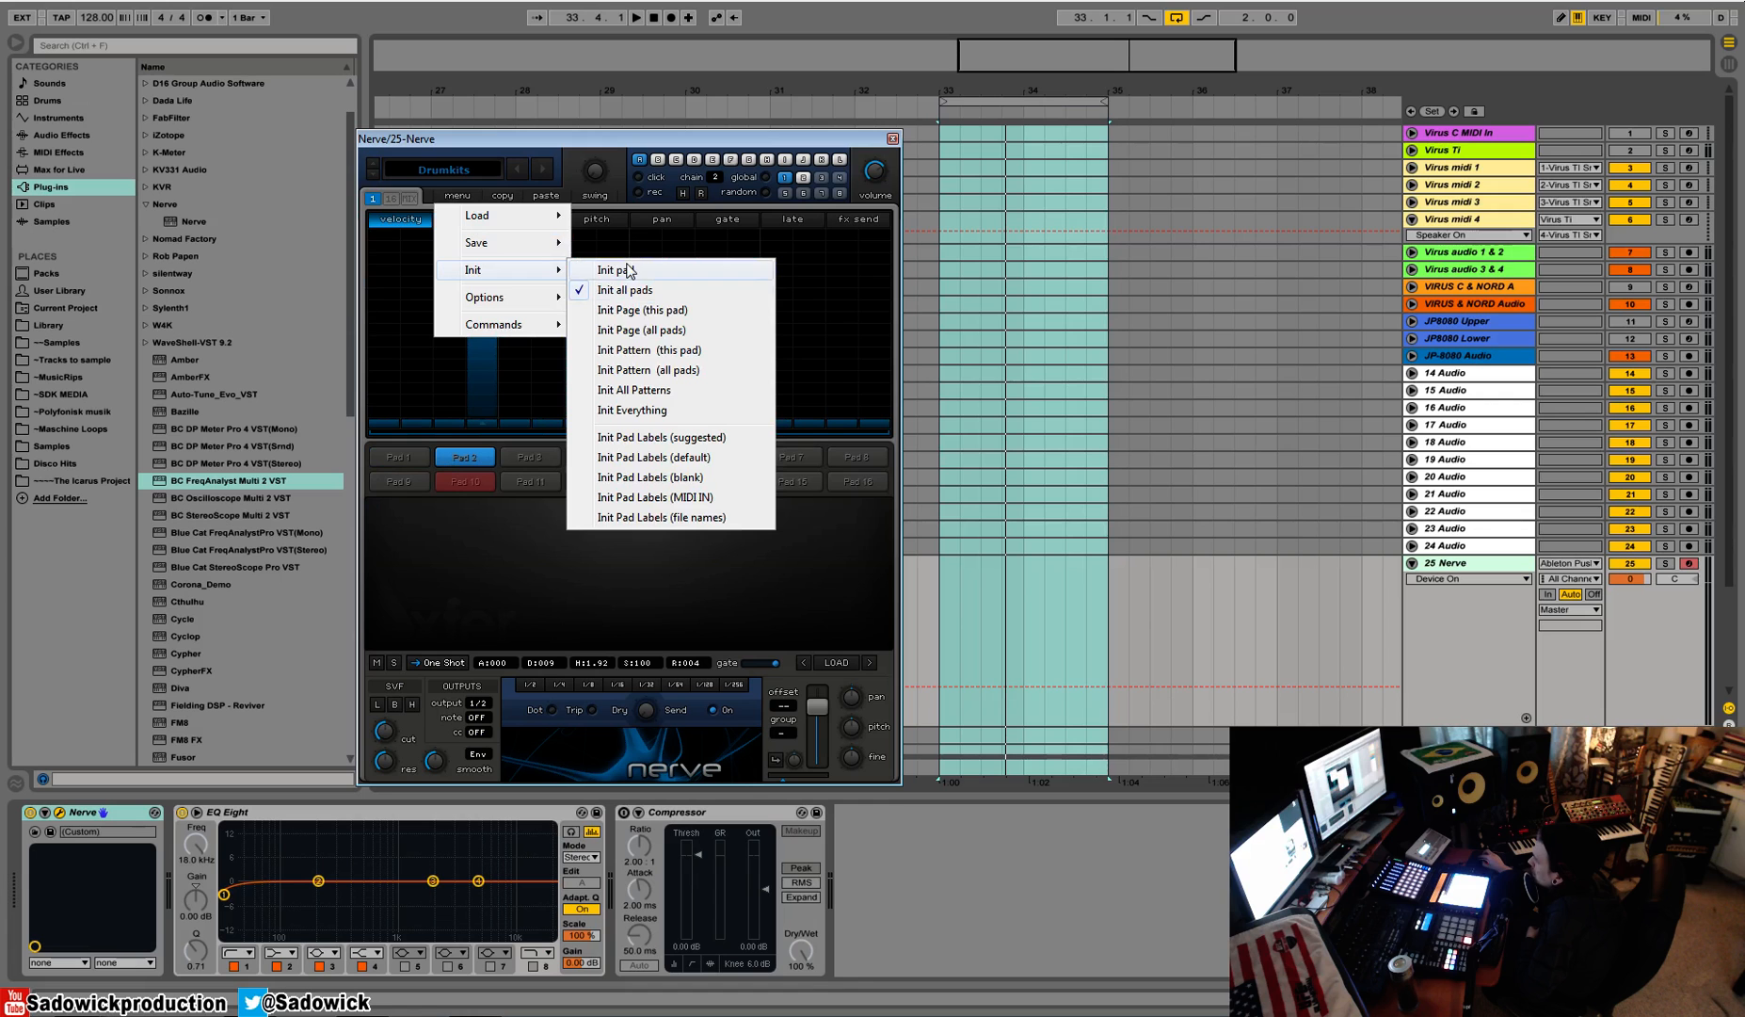
pyautogui.click(659, 412)
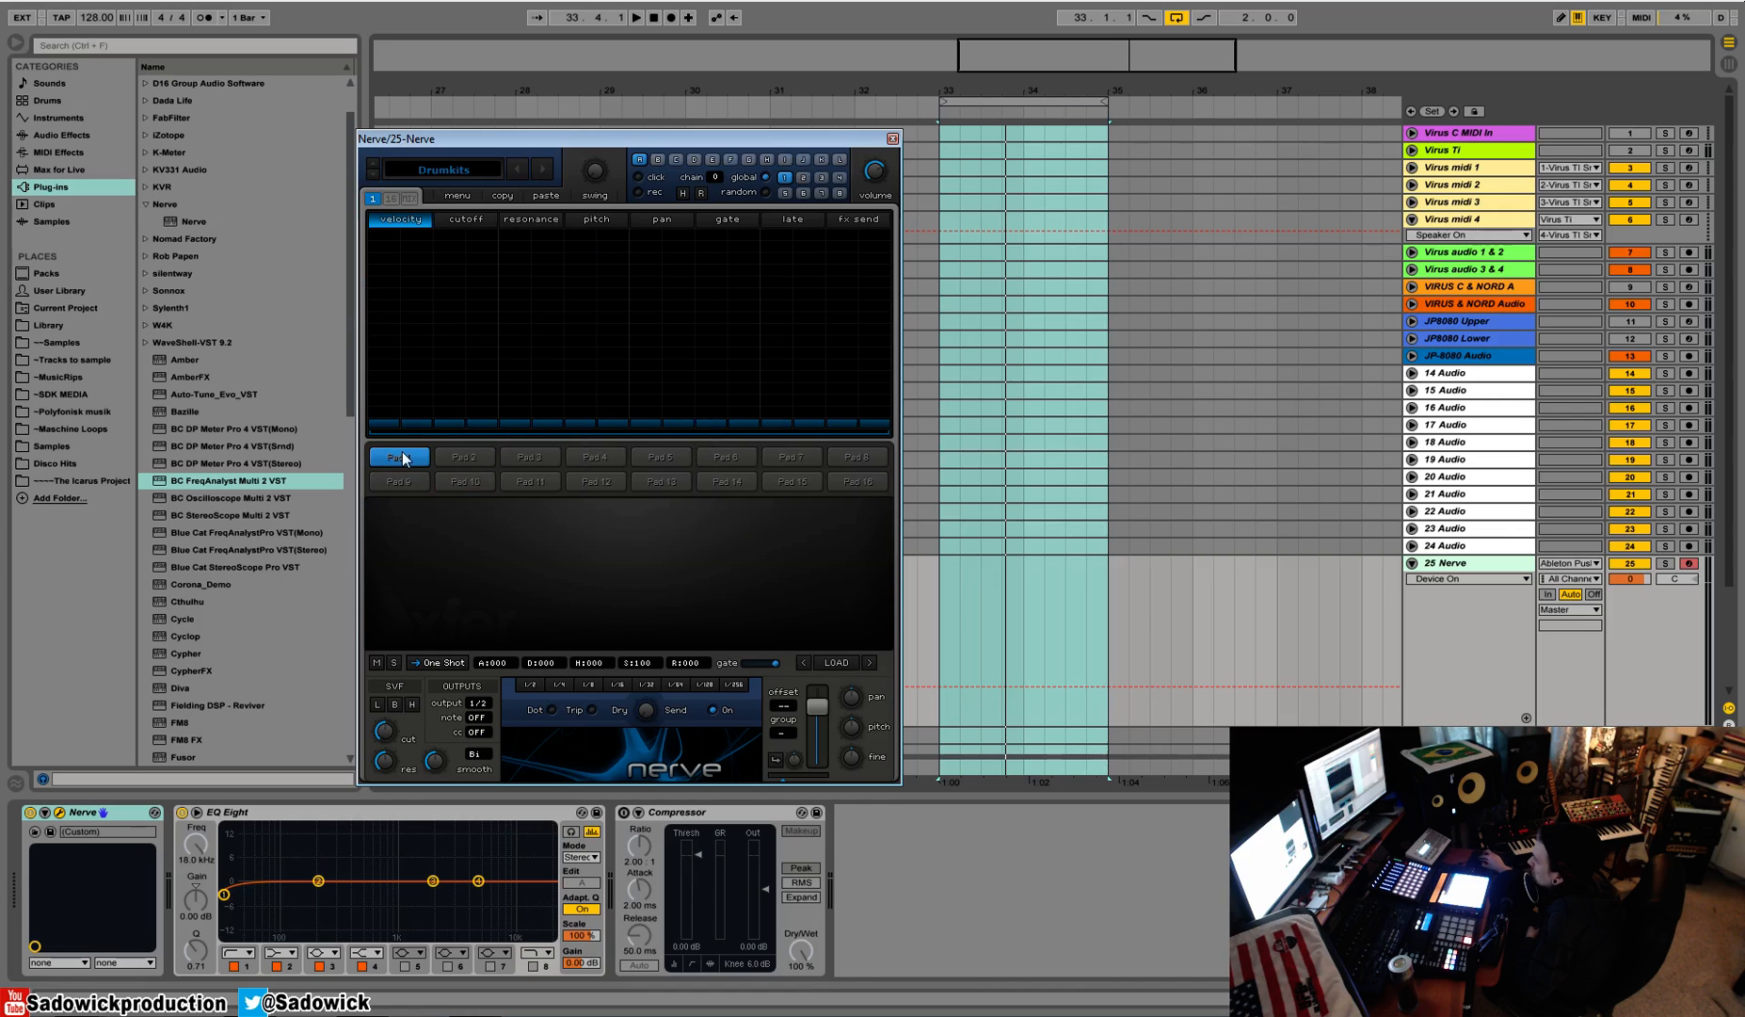
# Step: Load XF_DUDA_KICK_01 from the Hits_Duda Kicks folder onto Pad 1
pyautogui.click(837, 662)
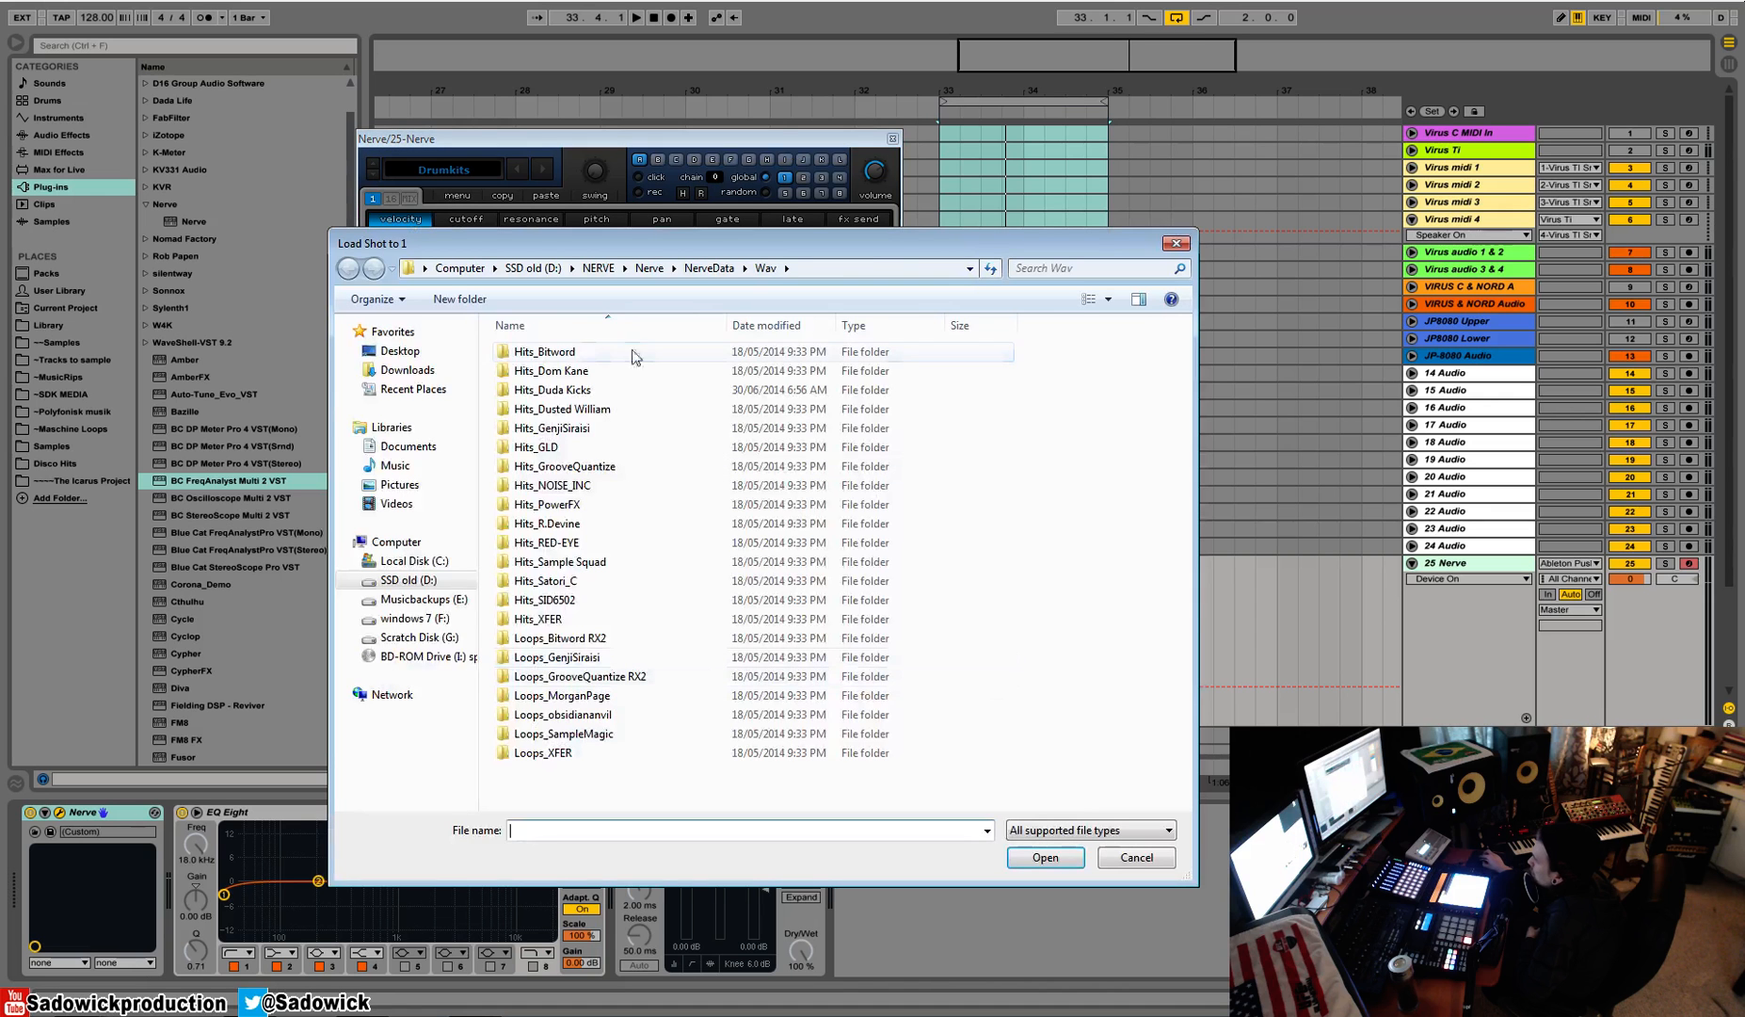
pyautogui.doubleClick(577, 389)
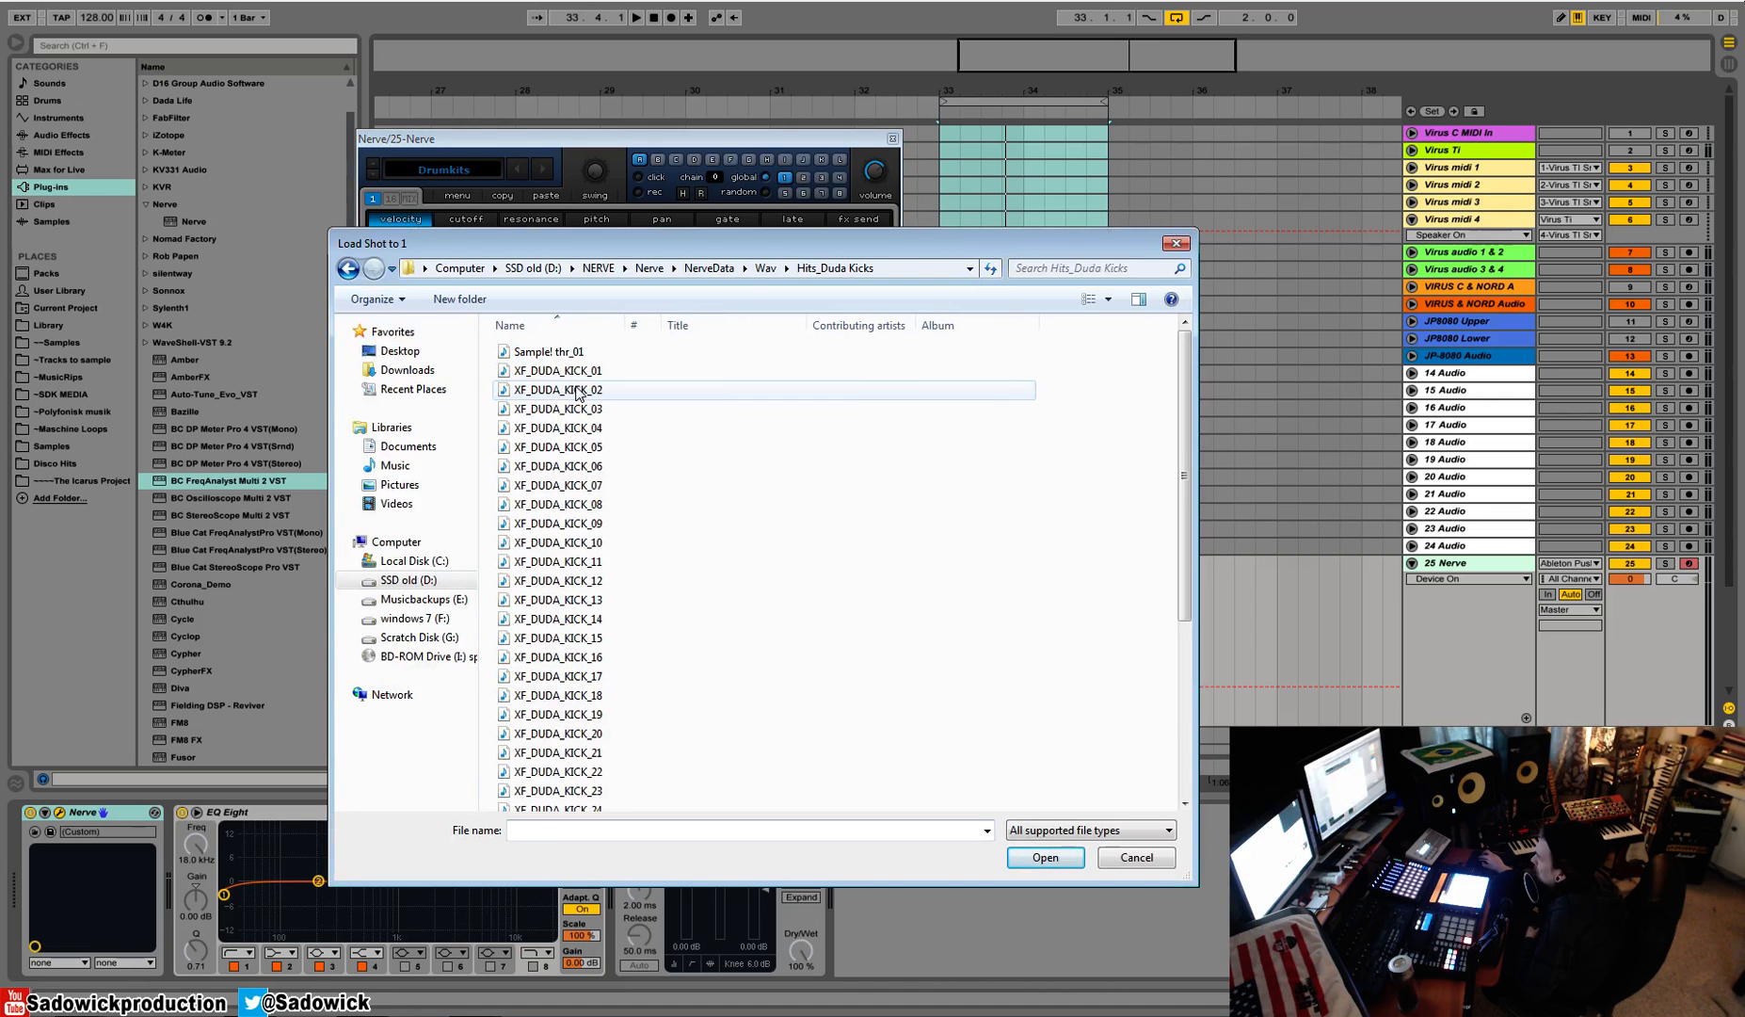
pyautogui.doubleClick(574, 372)
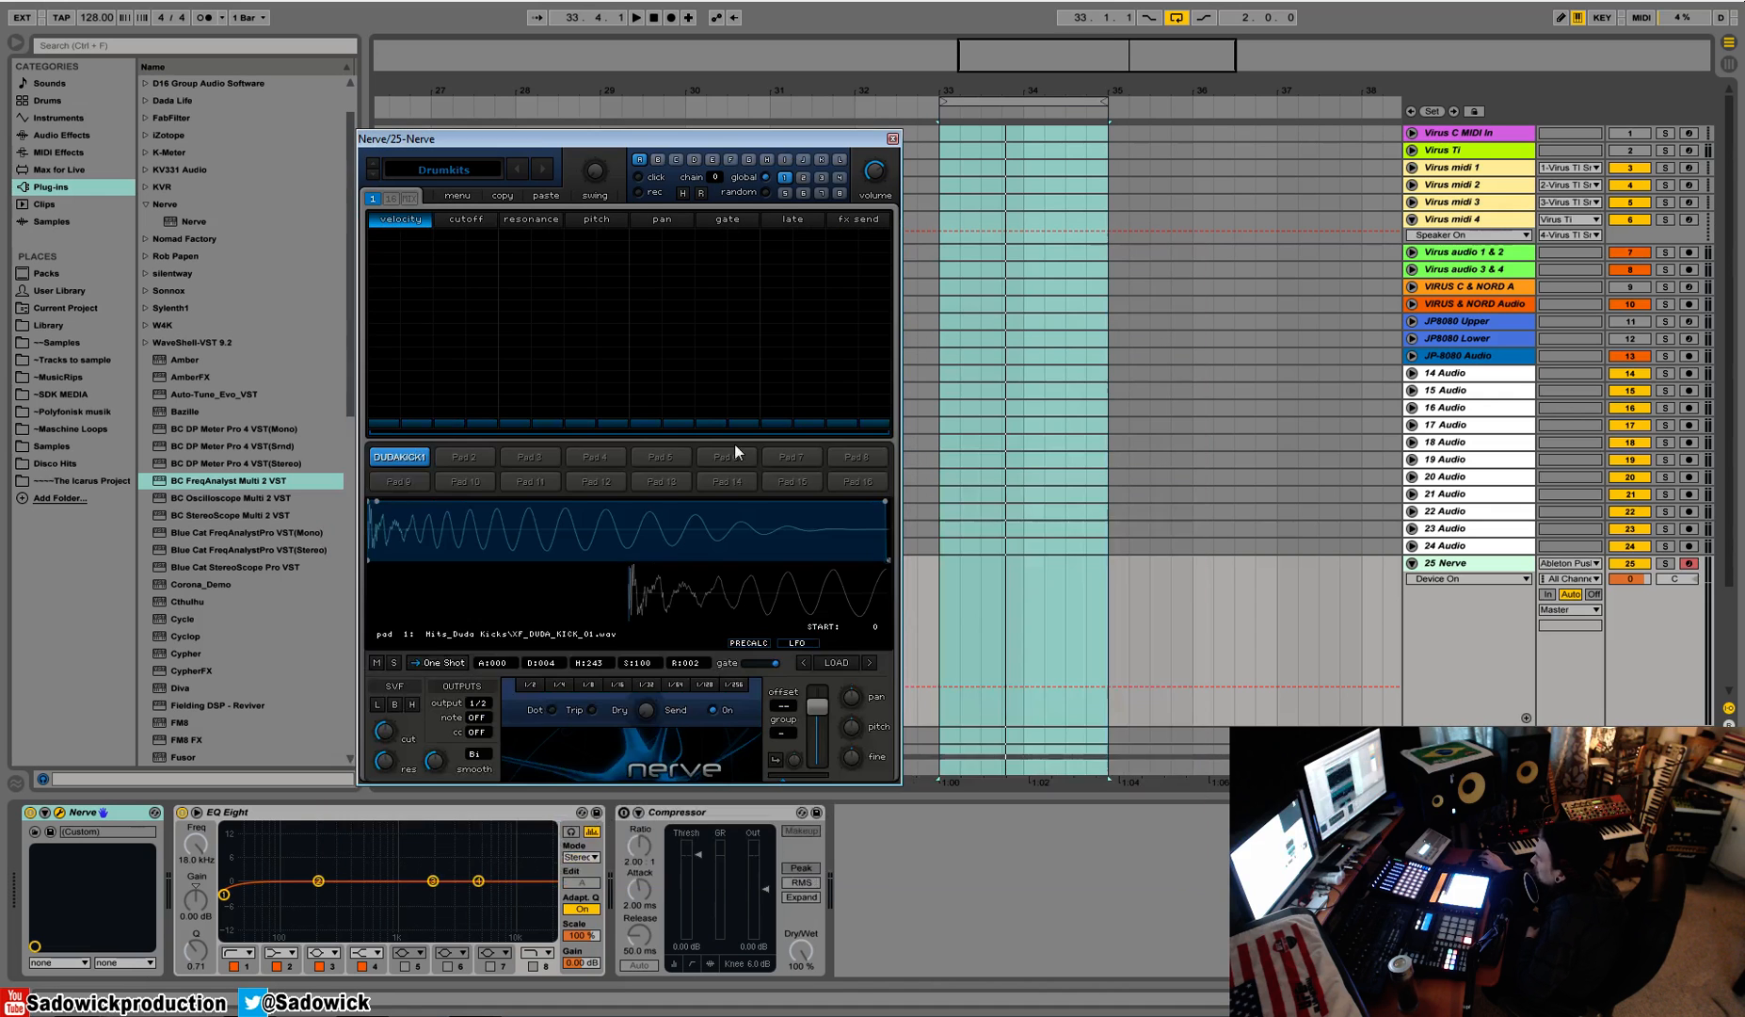
# Step: Reload XF_DUDA_KICK_01 onto Pad 1, once directly and once by way of the Wav folder
pyautogui.click(837, 662)
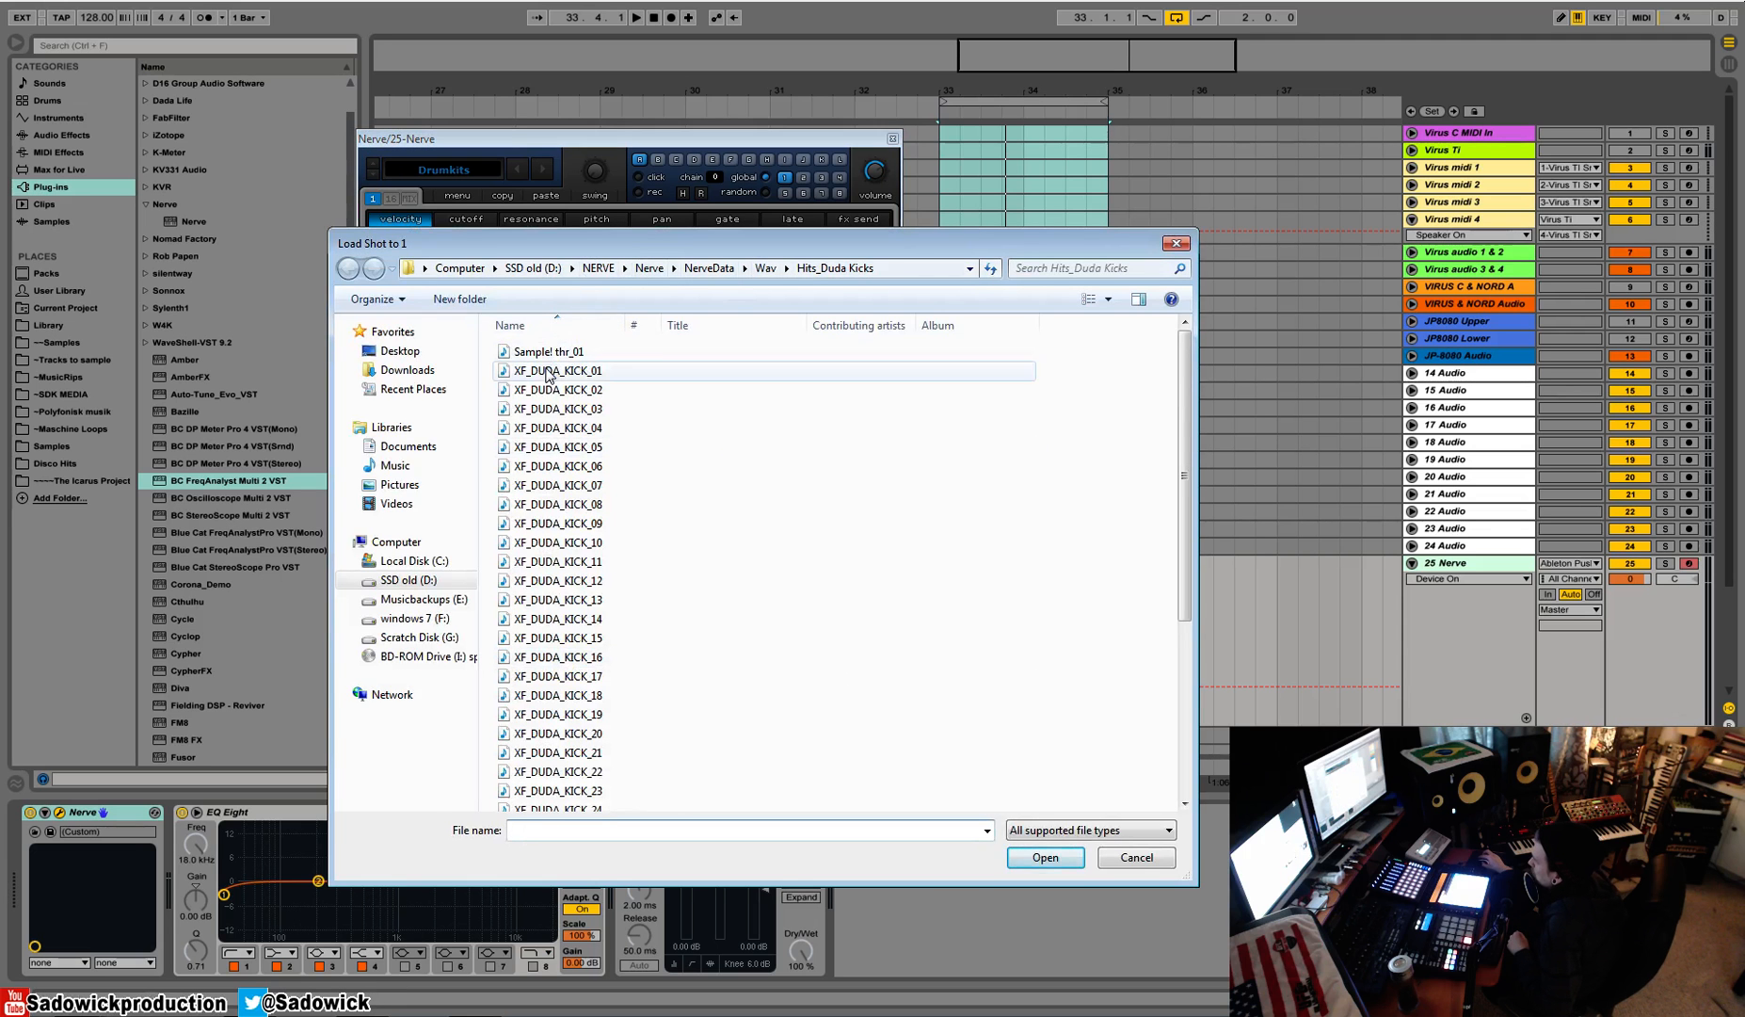
pyautogui.doubleClick(548, 371)
pyautogui.click(836, 662)
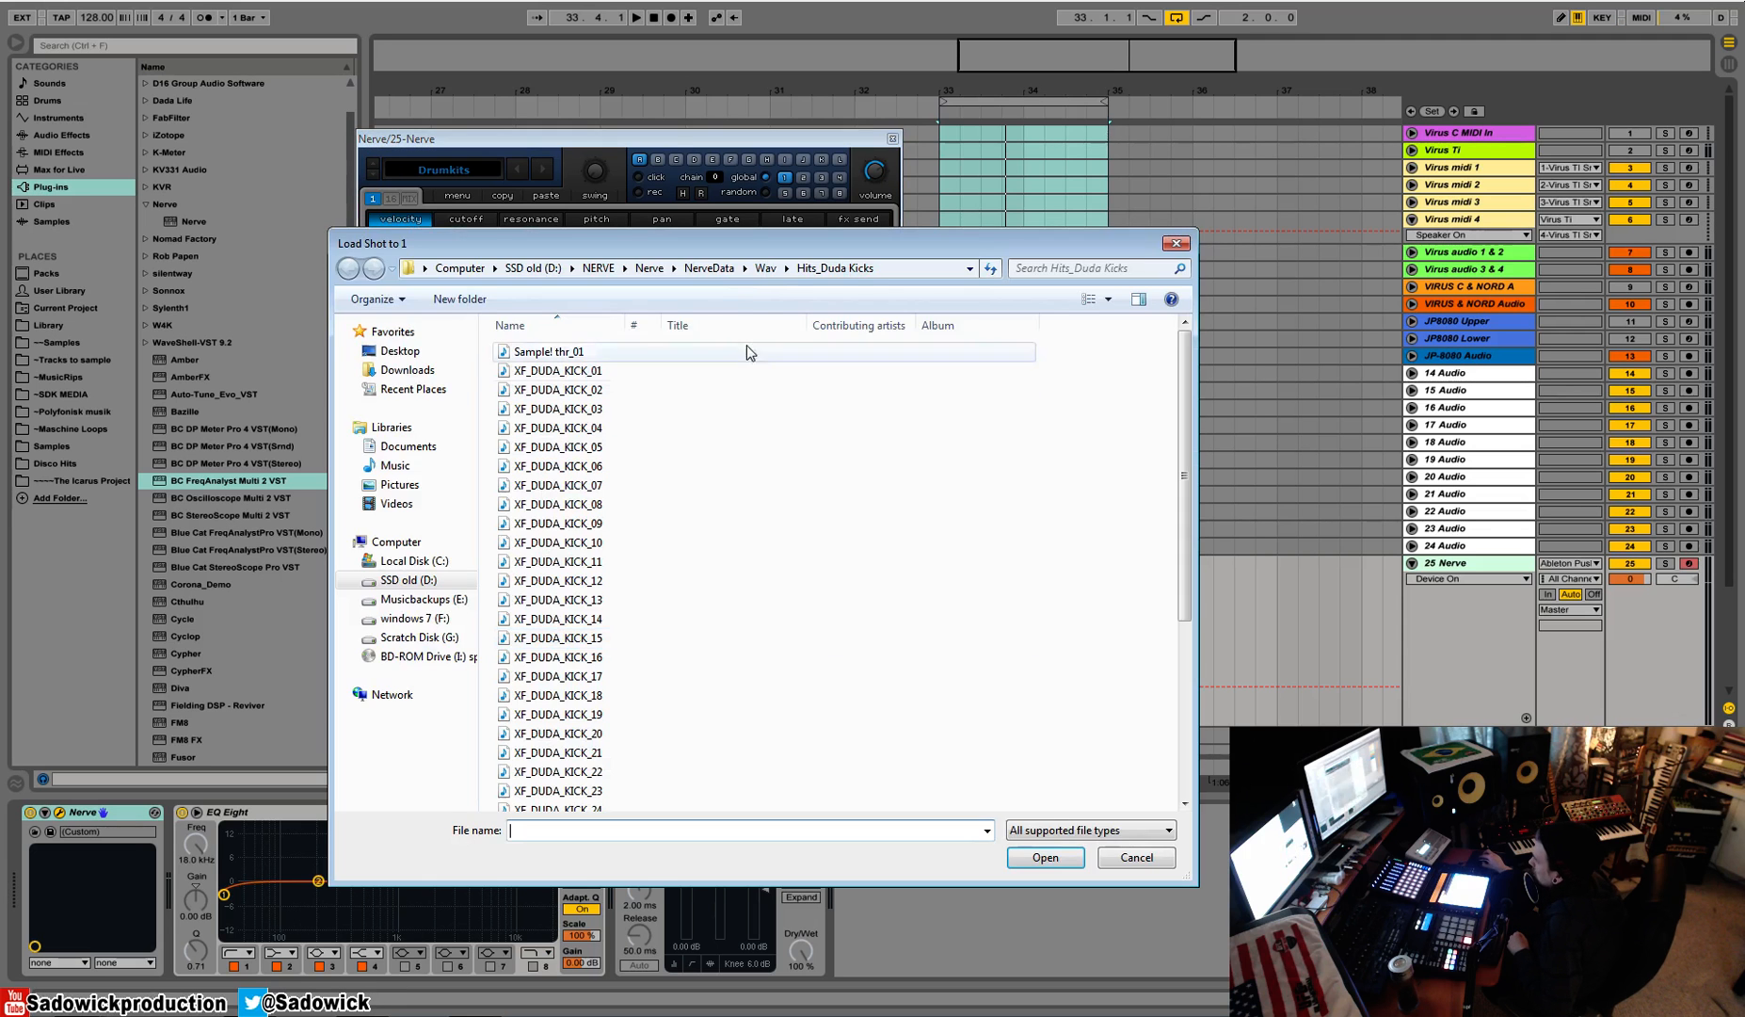
pyautogui.click(765, 267)
pyautogui.doubleClick(555, 390)
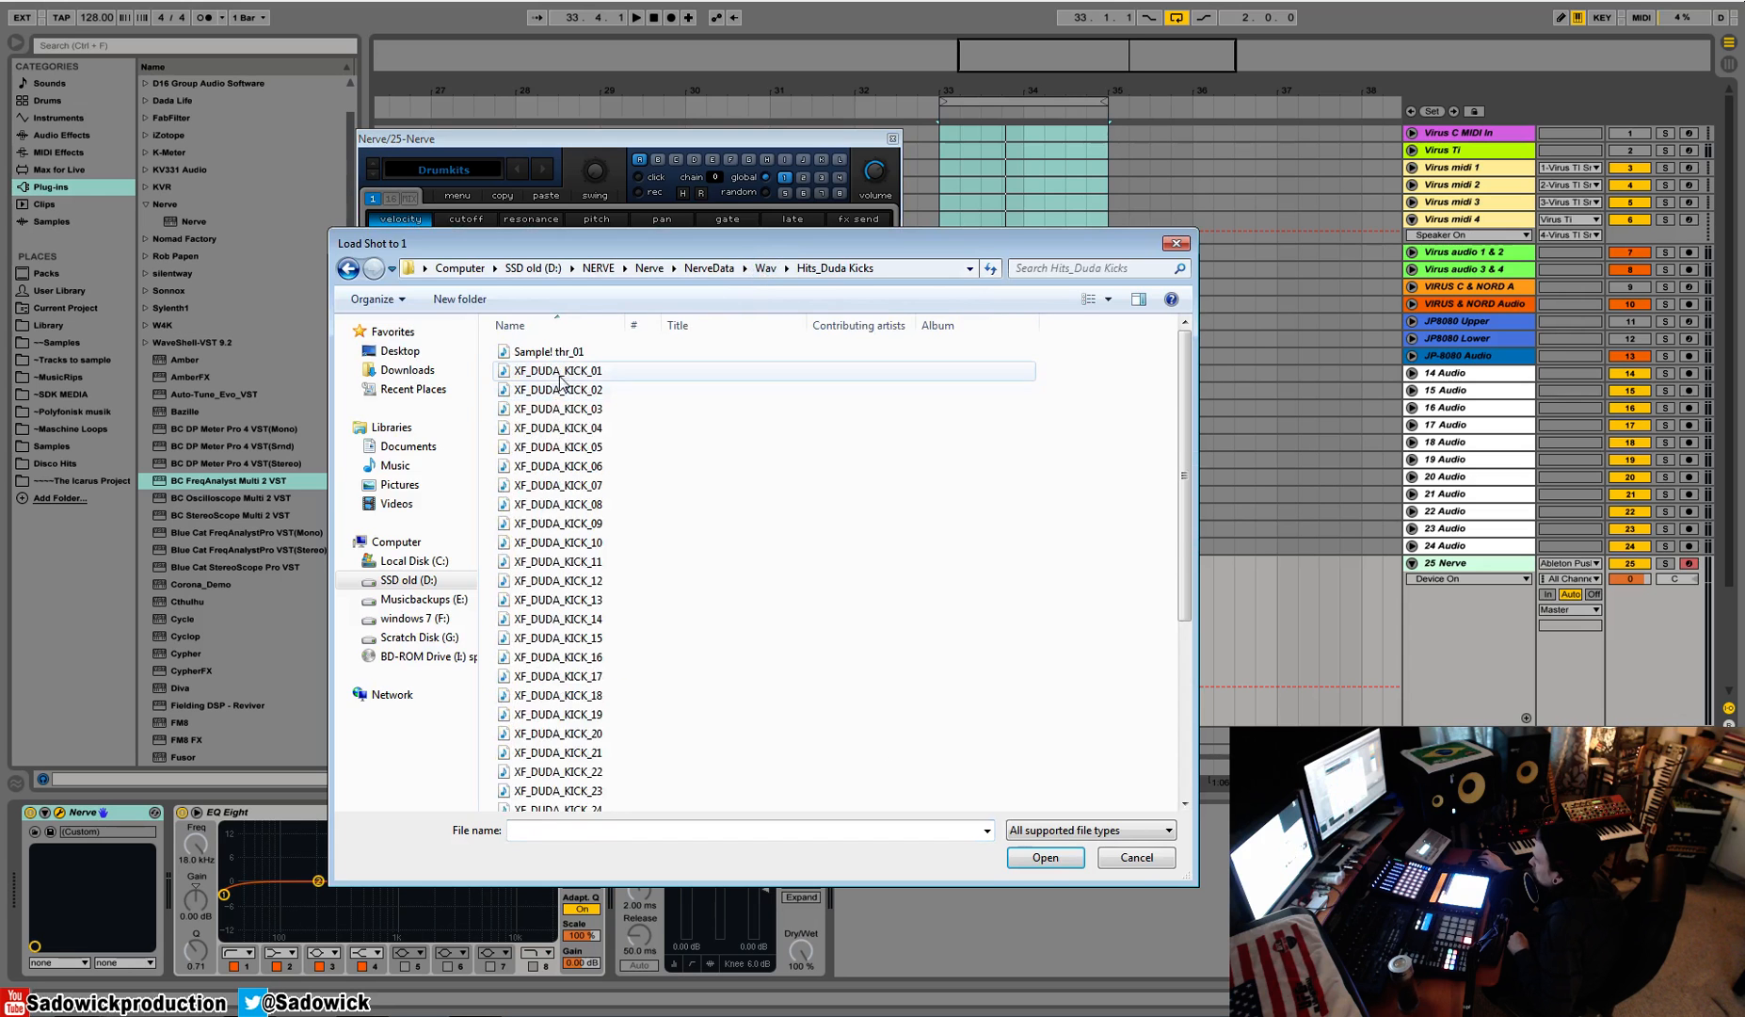
pyautogui.doubleClick(556, 371)
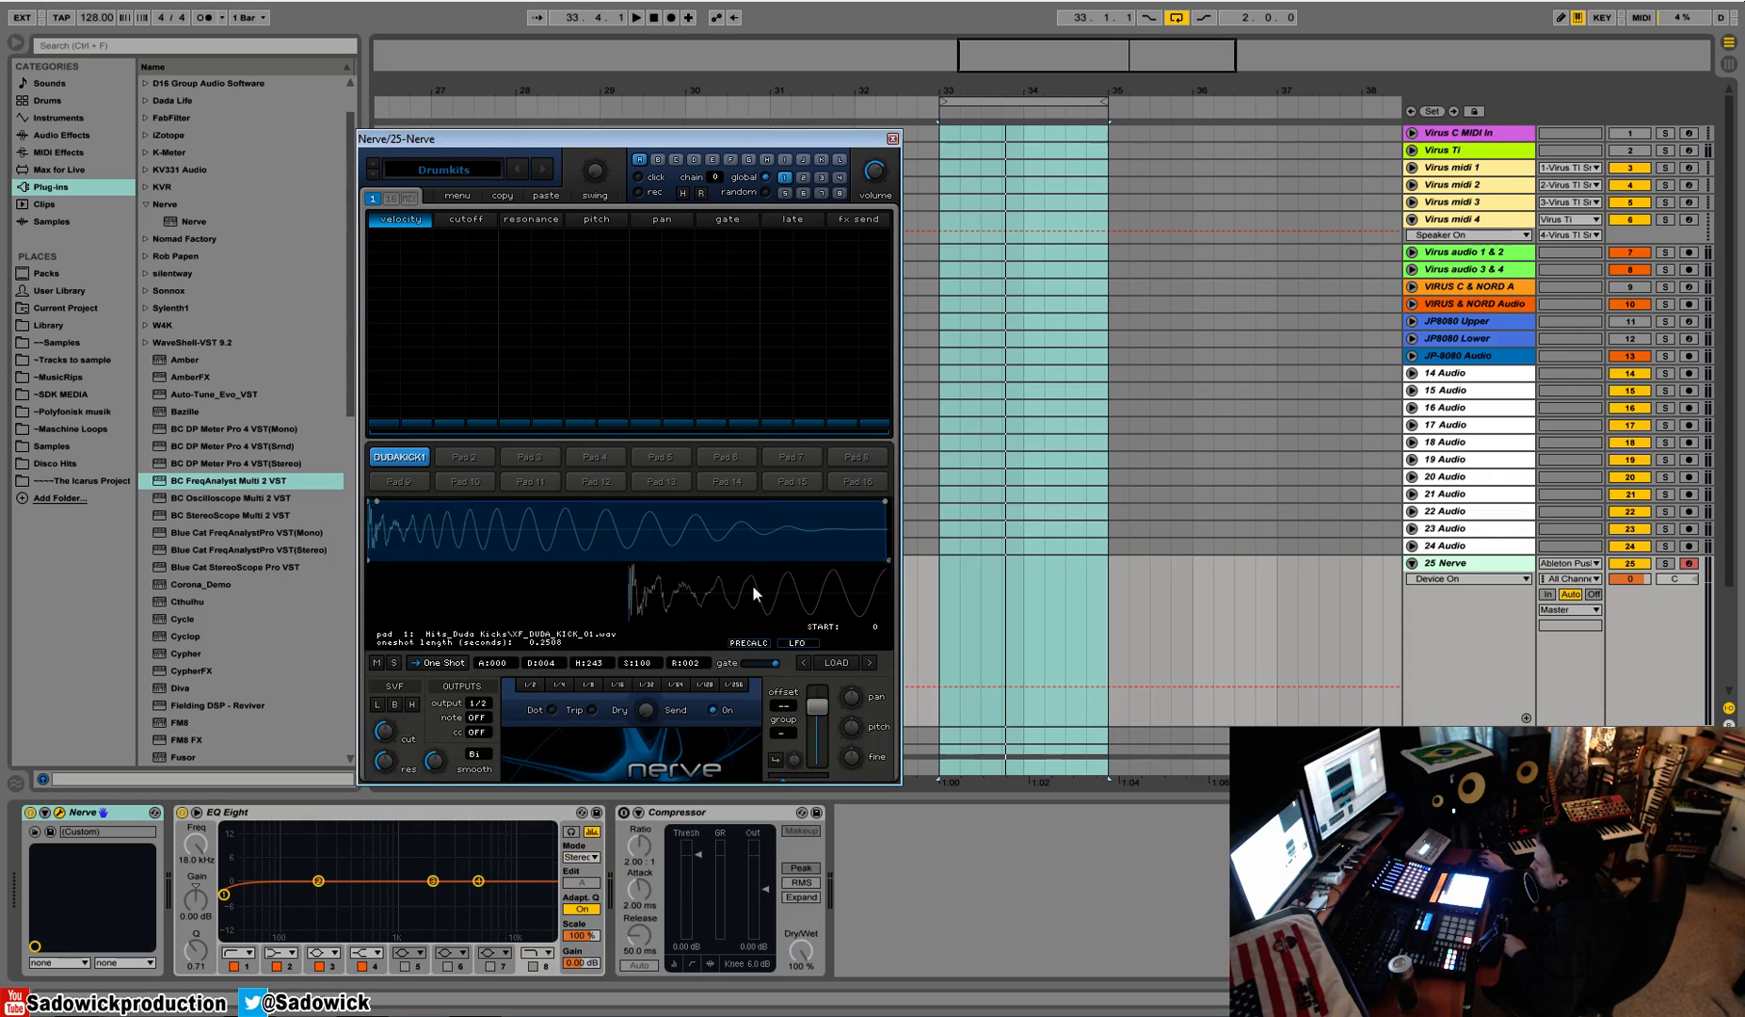
# Step: Draw full velocity hits for Pad 1 on steps 1, 5, 9 and 13 and play the pattern
pyautogui.moveTo(375, 402); pyautogui.dragTo(370, 219)
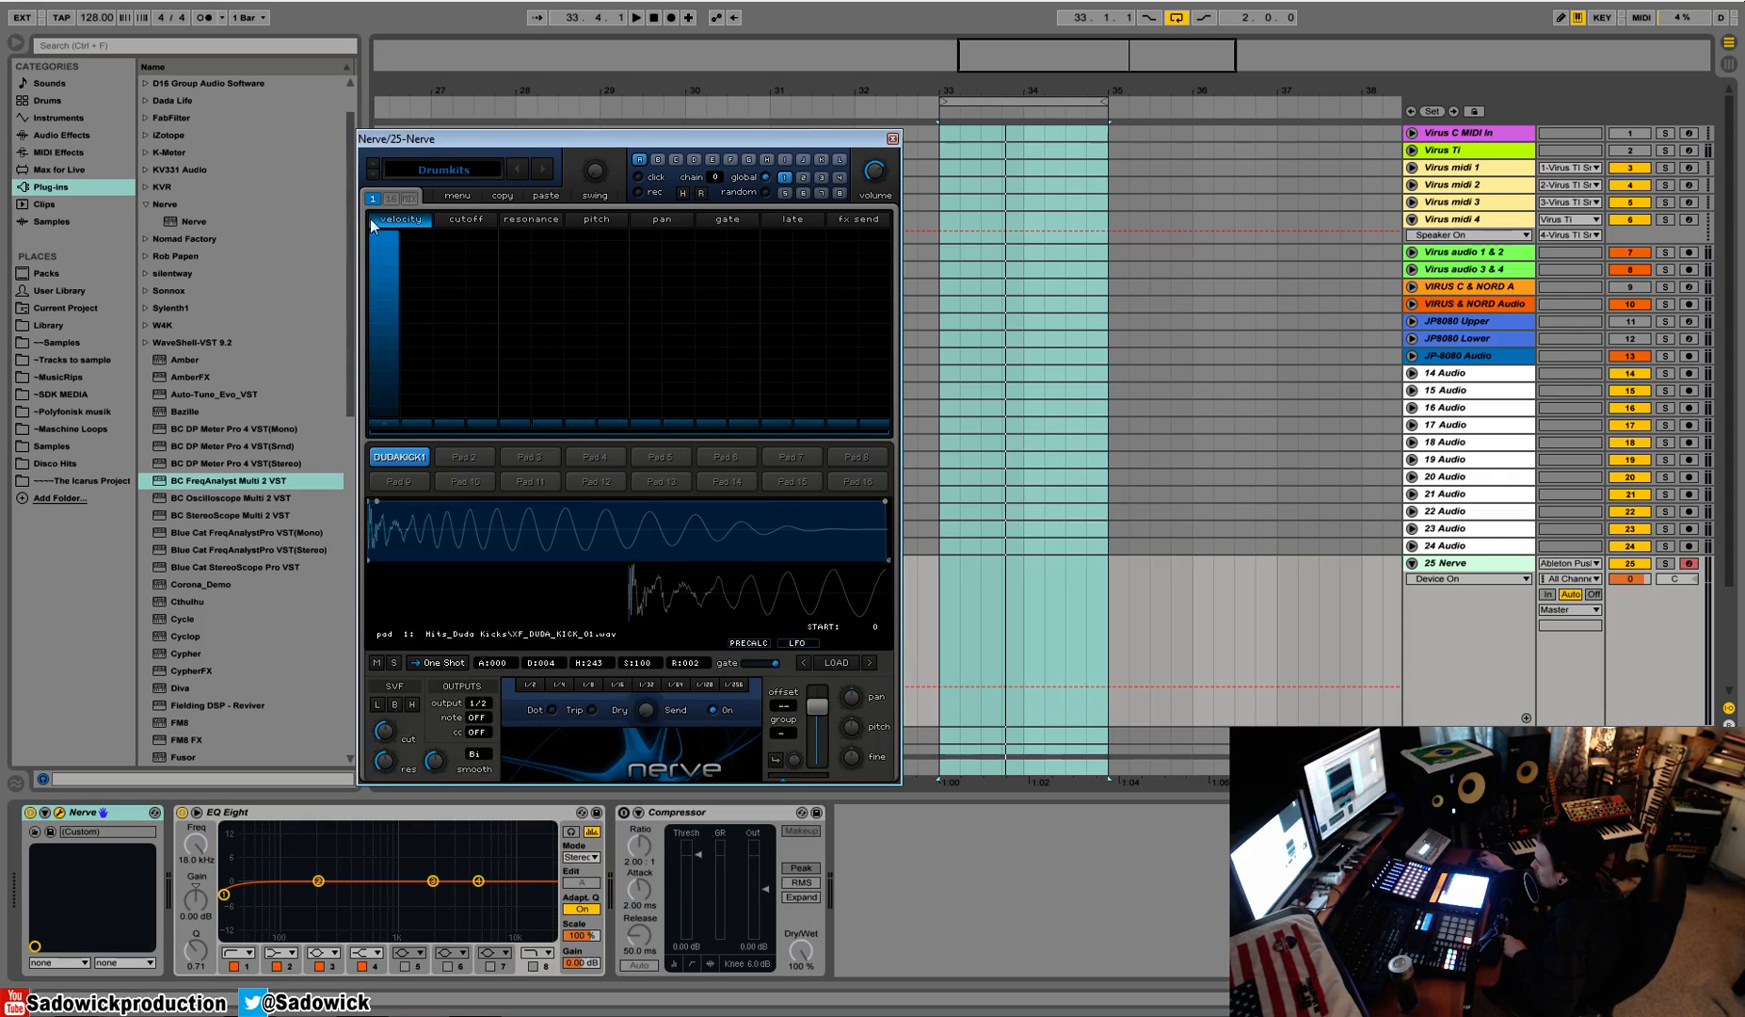
pyautogui.moveTo(514, 395); pyautogui.dragTo(514, 221)
pyautogui.moveTo(644, 395); pyautogui.dragTo(644, 219)
pyautogui.click(781, 240)
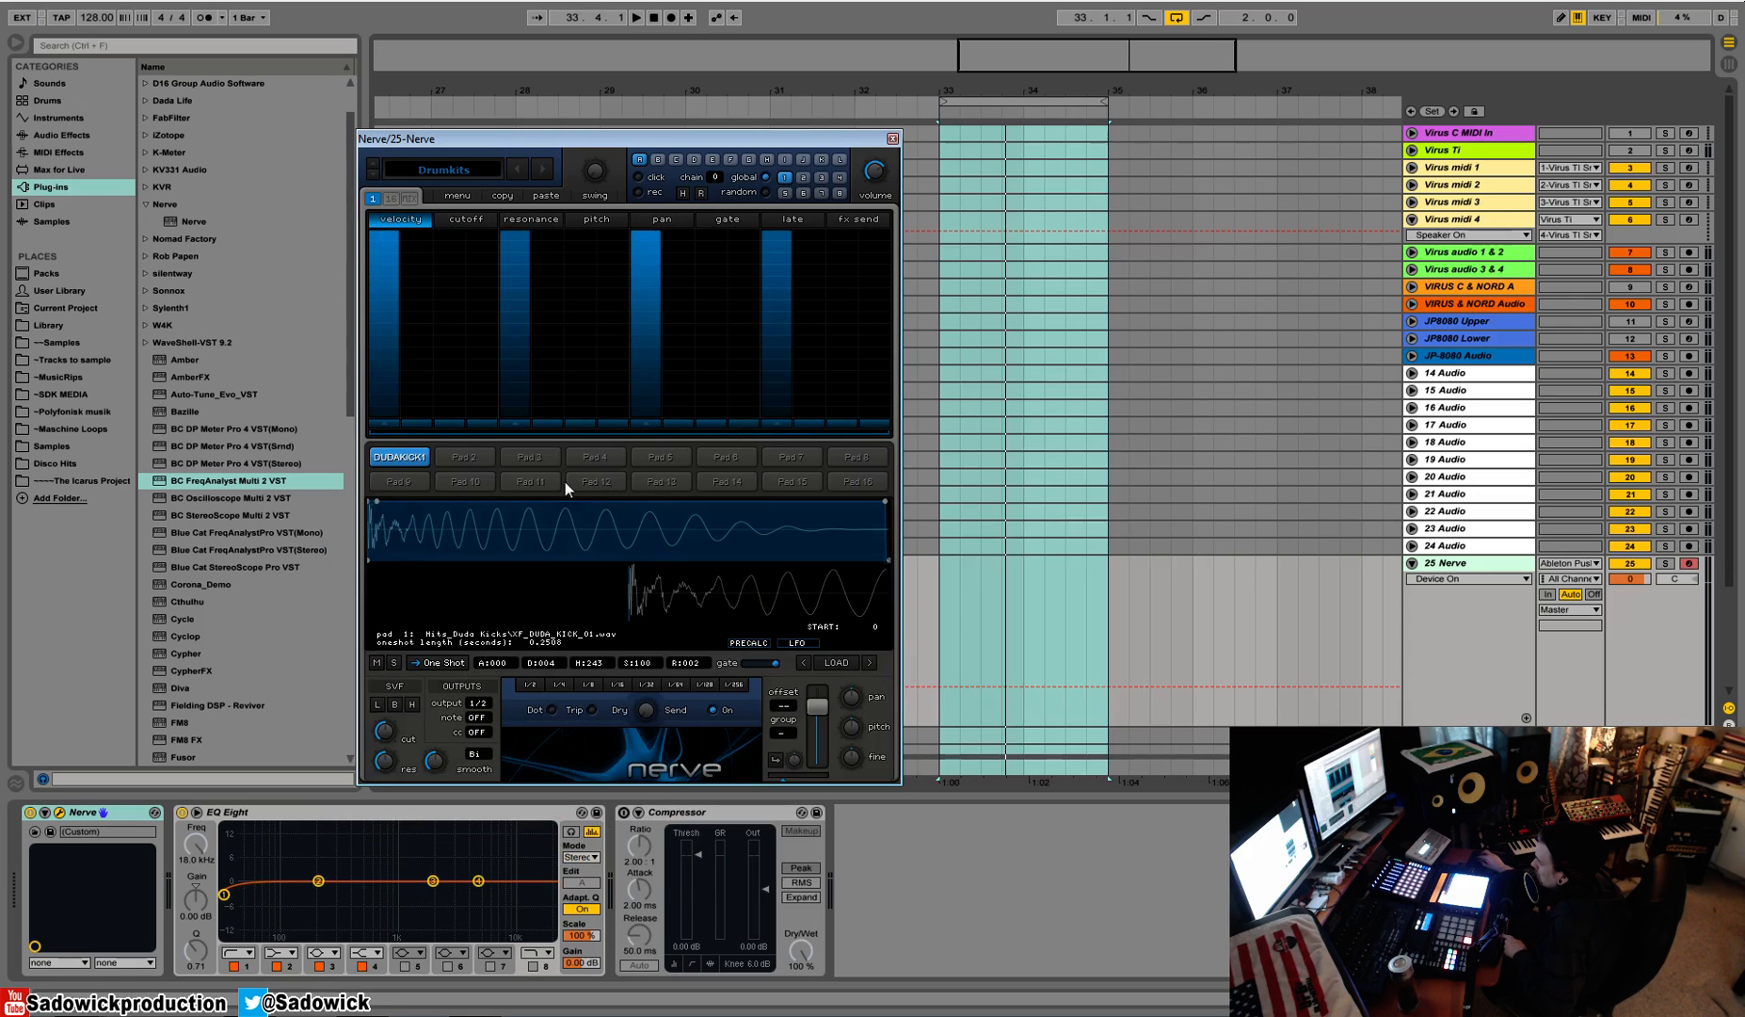
pyautogui.press('space')
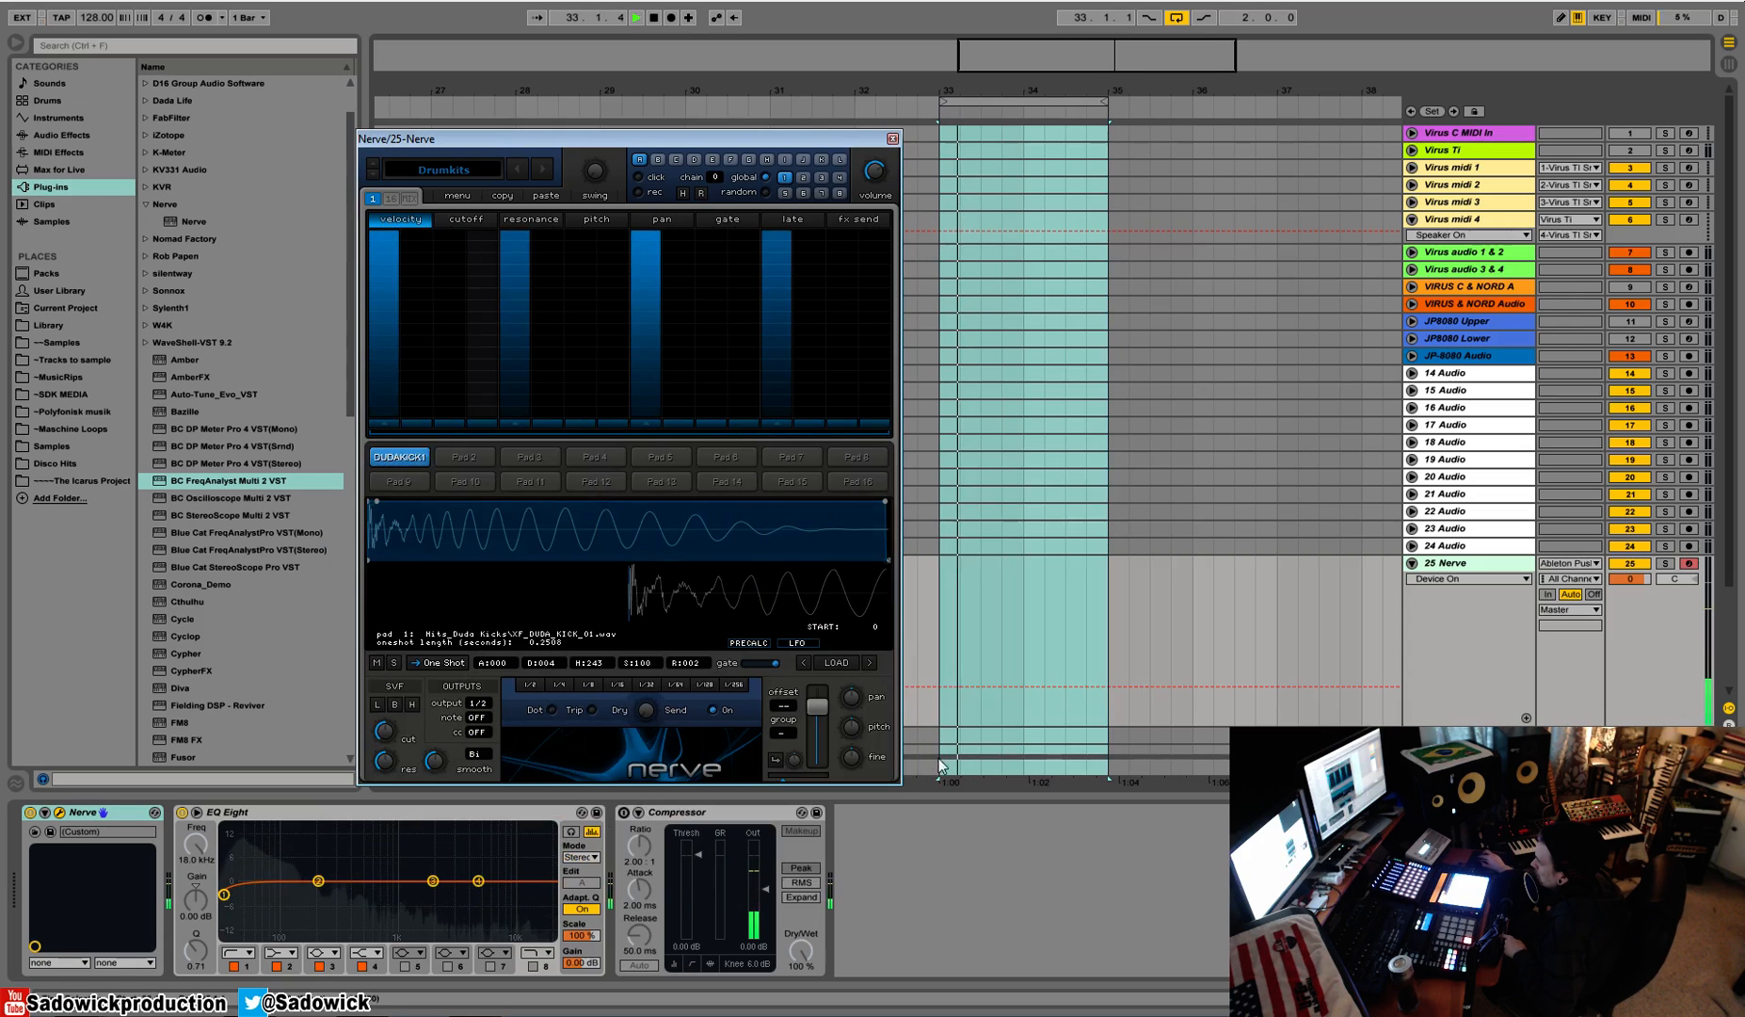
# Step: Advance Pad 1's sample one file at a time through the Duda kicks to XF_DUDA_KICK_08
pyautogui.click(872, 663)
pyautogui.click(873, 662)
pyautogui.click(874, 662)
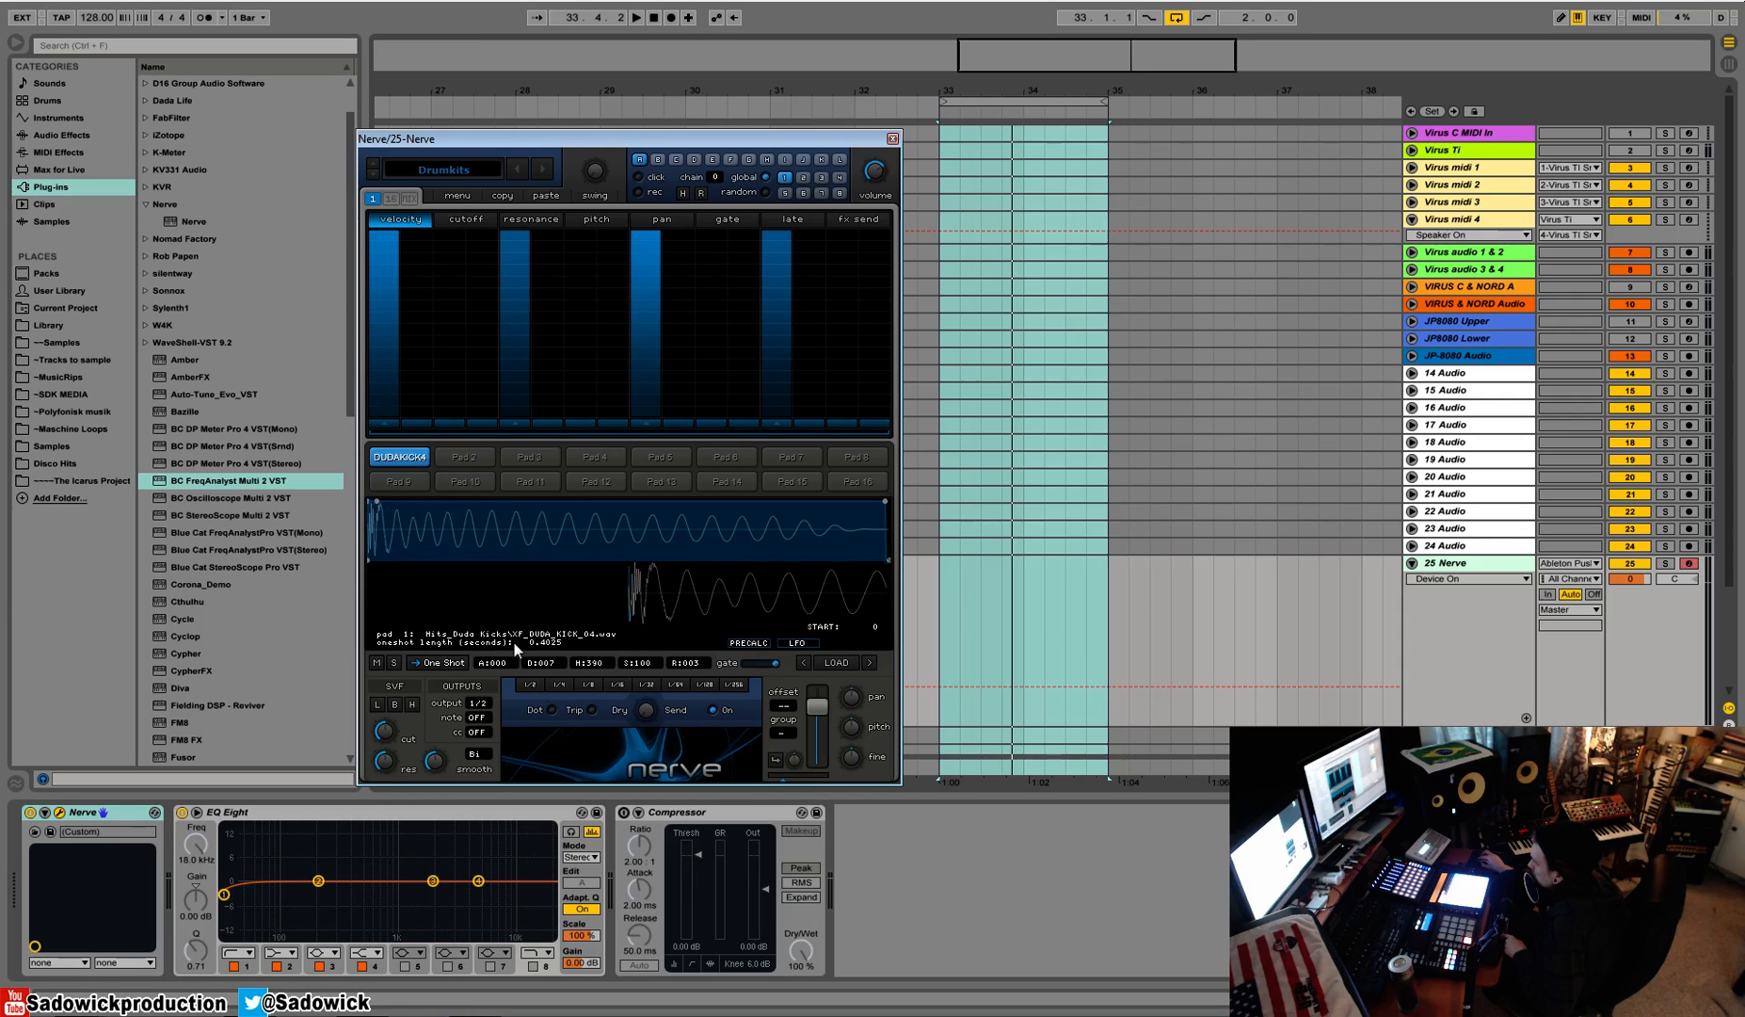
pyautogui.click(868, 663)
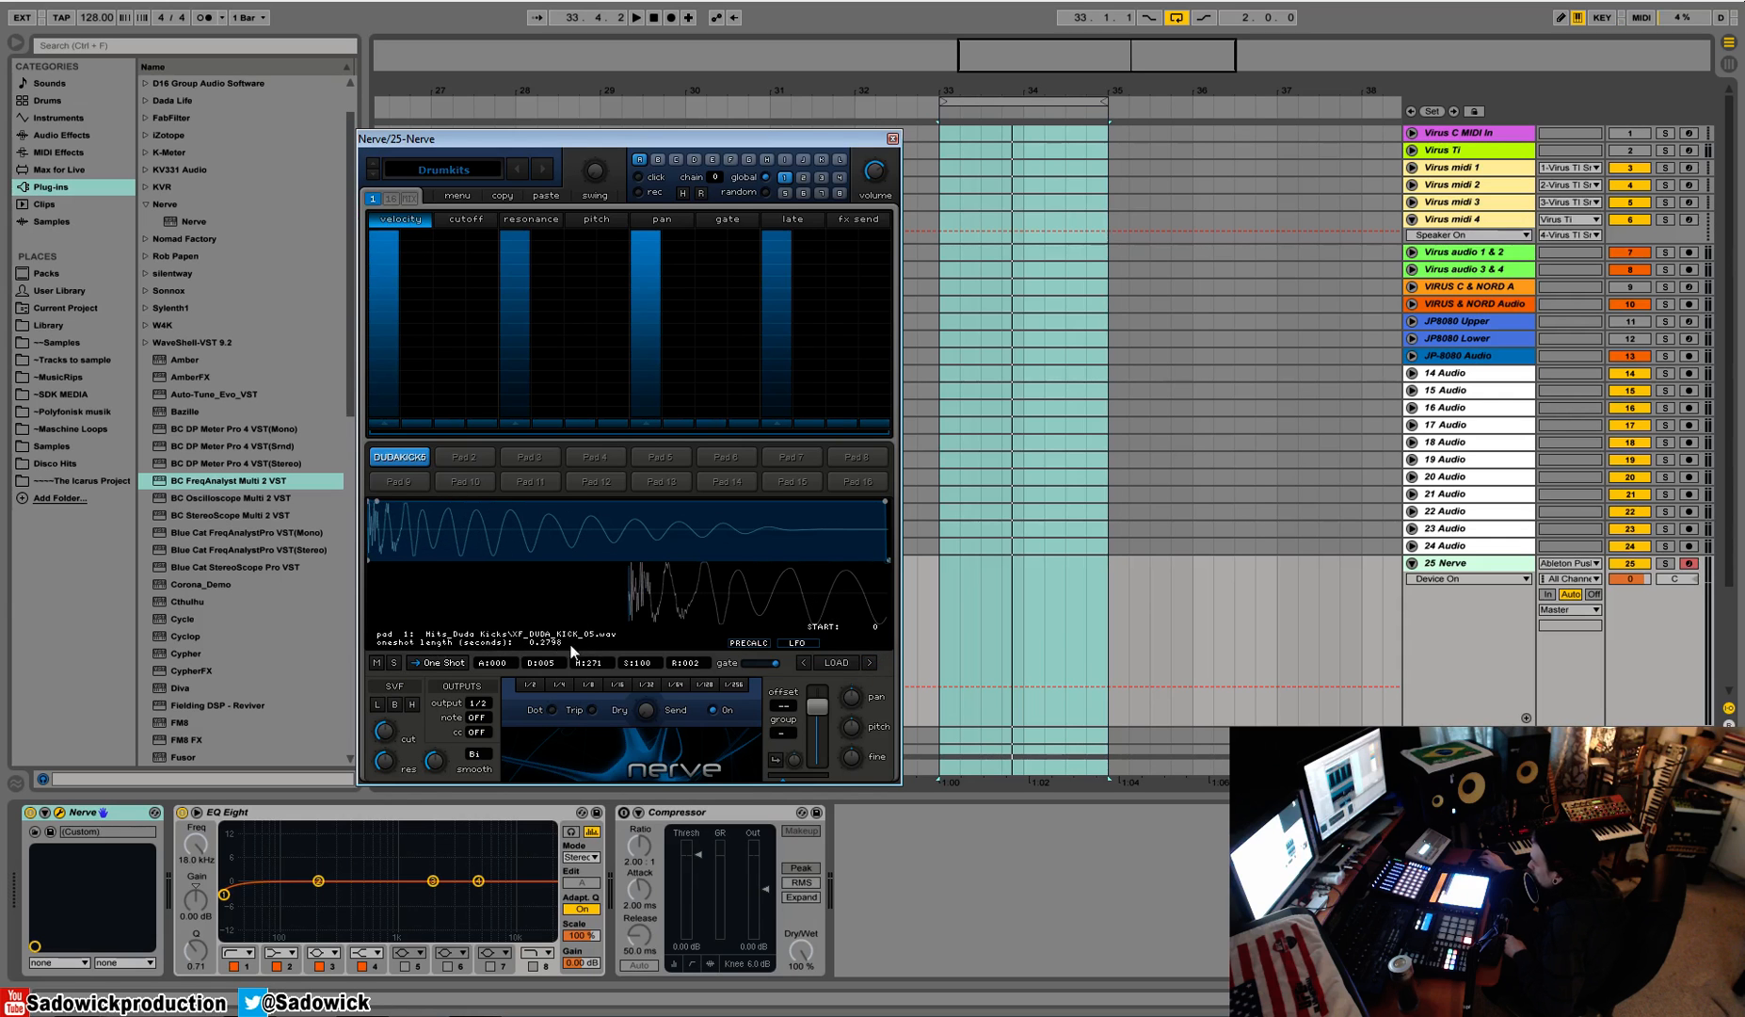
pyautogui.click(873, 662)
pyautogui.click(874, 662)
pyautogui.click(874, 662)
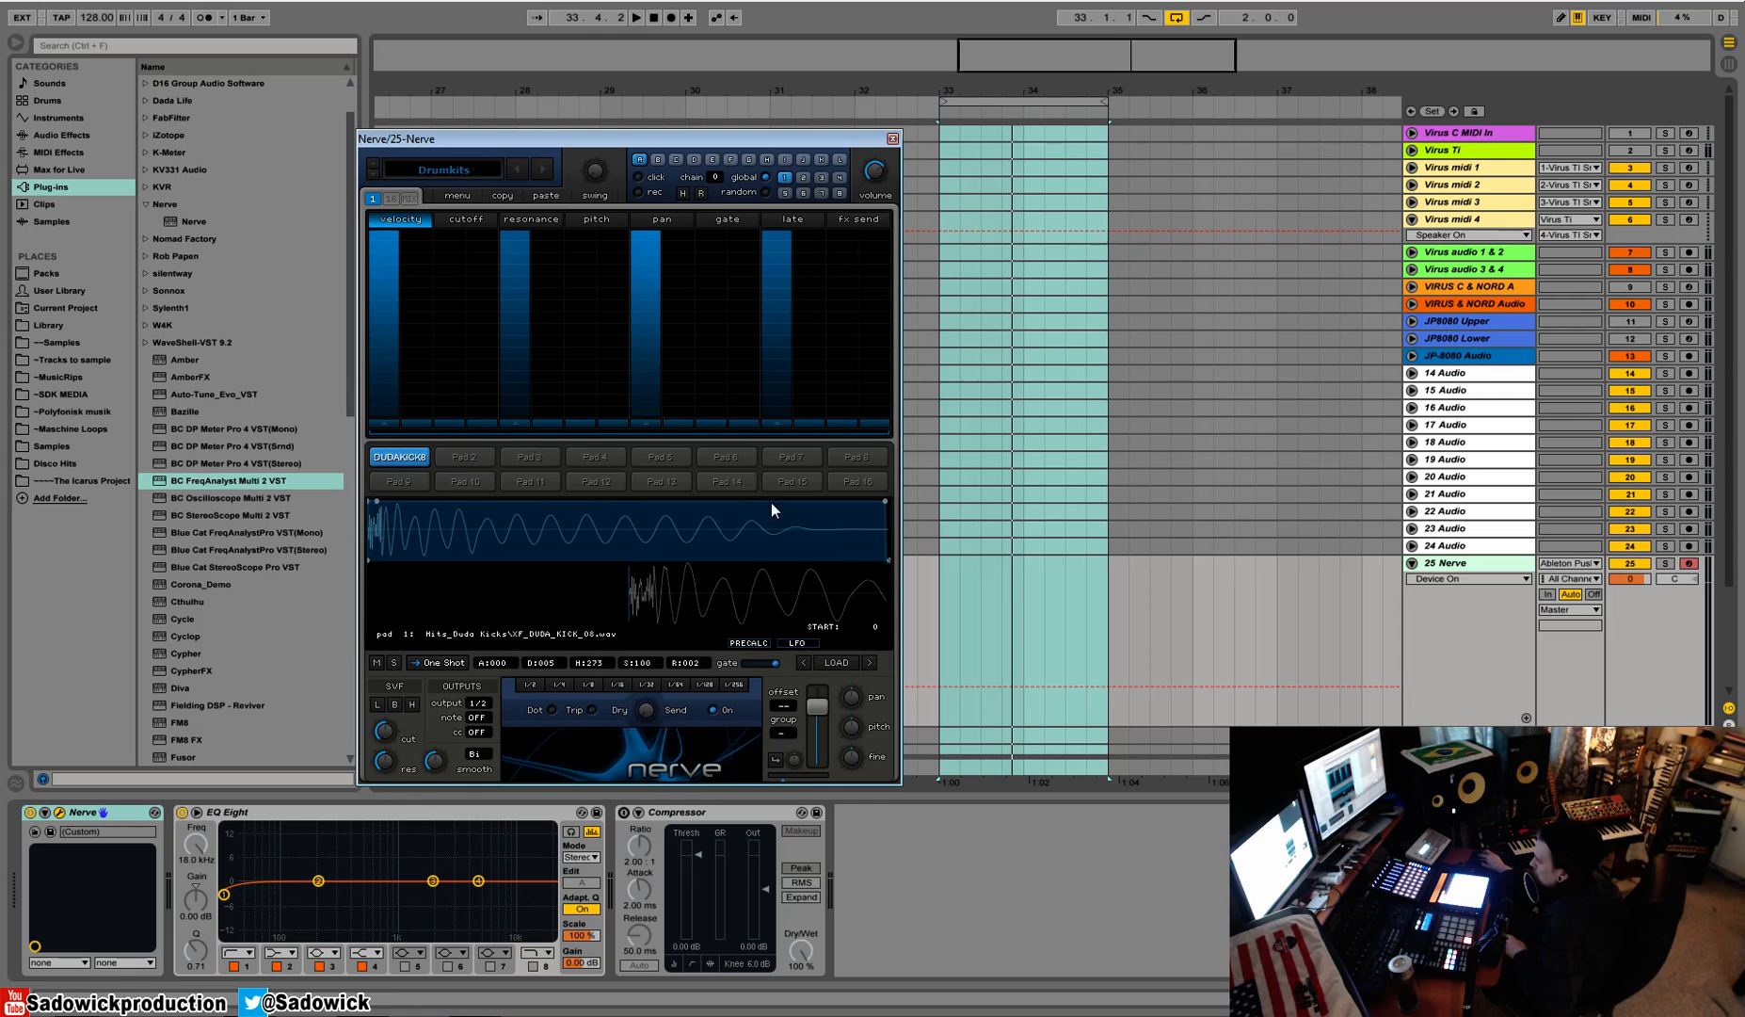
# Step: Play the pattern while advancing Pad 1's sample to XF_DUDA_KICK_13, stop playback and select Pad 1
pyautogui.press('space')
pyautogui.click(871, 662)
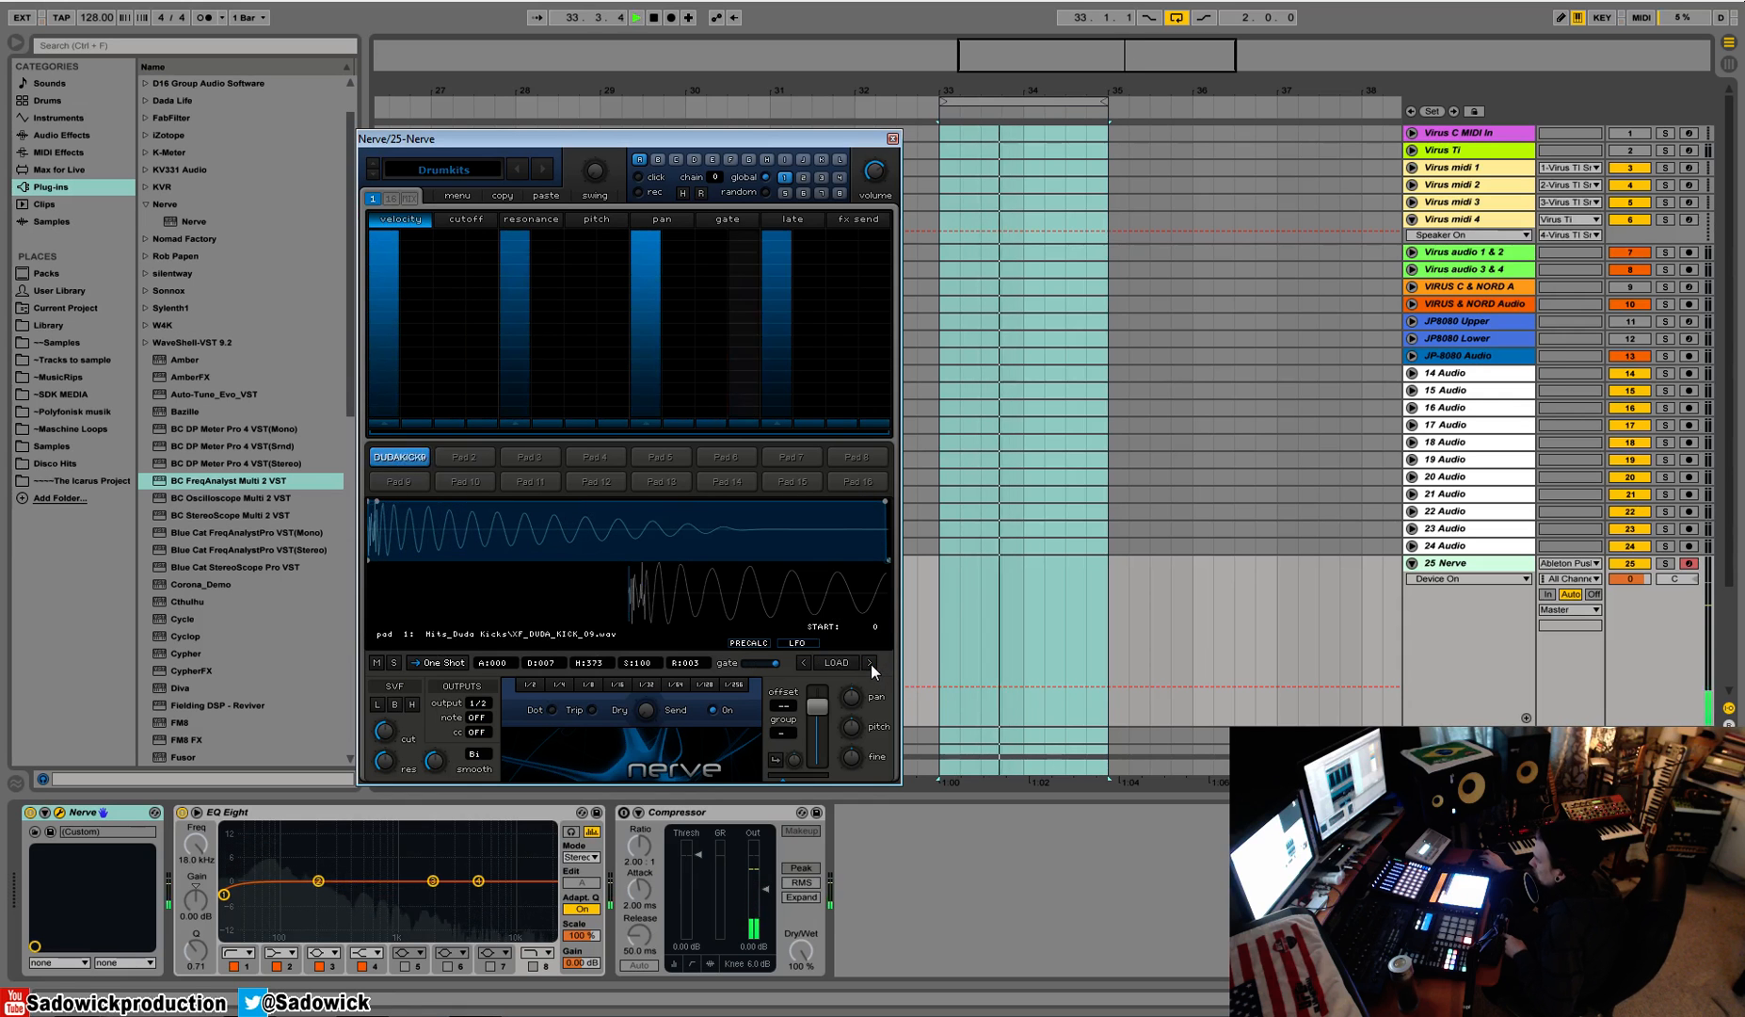
pyautogui.click(872, 664)
pyautogui.click(872, 664)
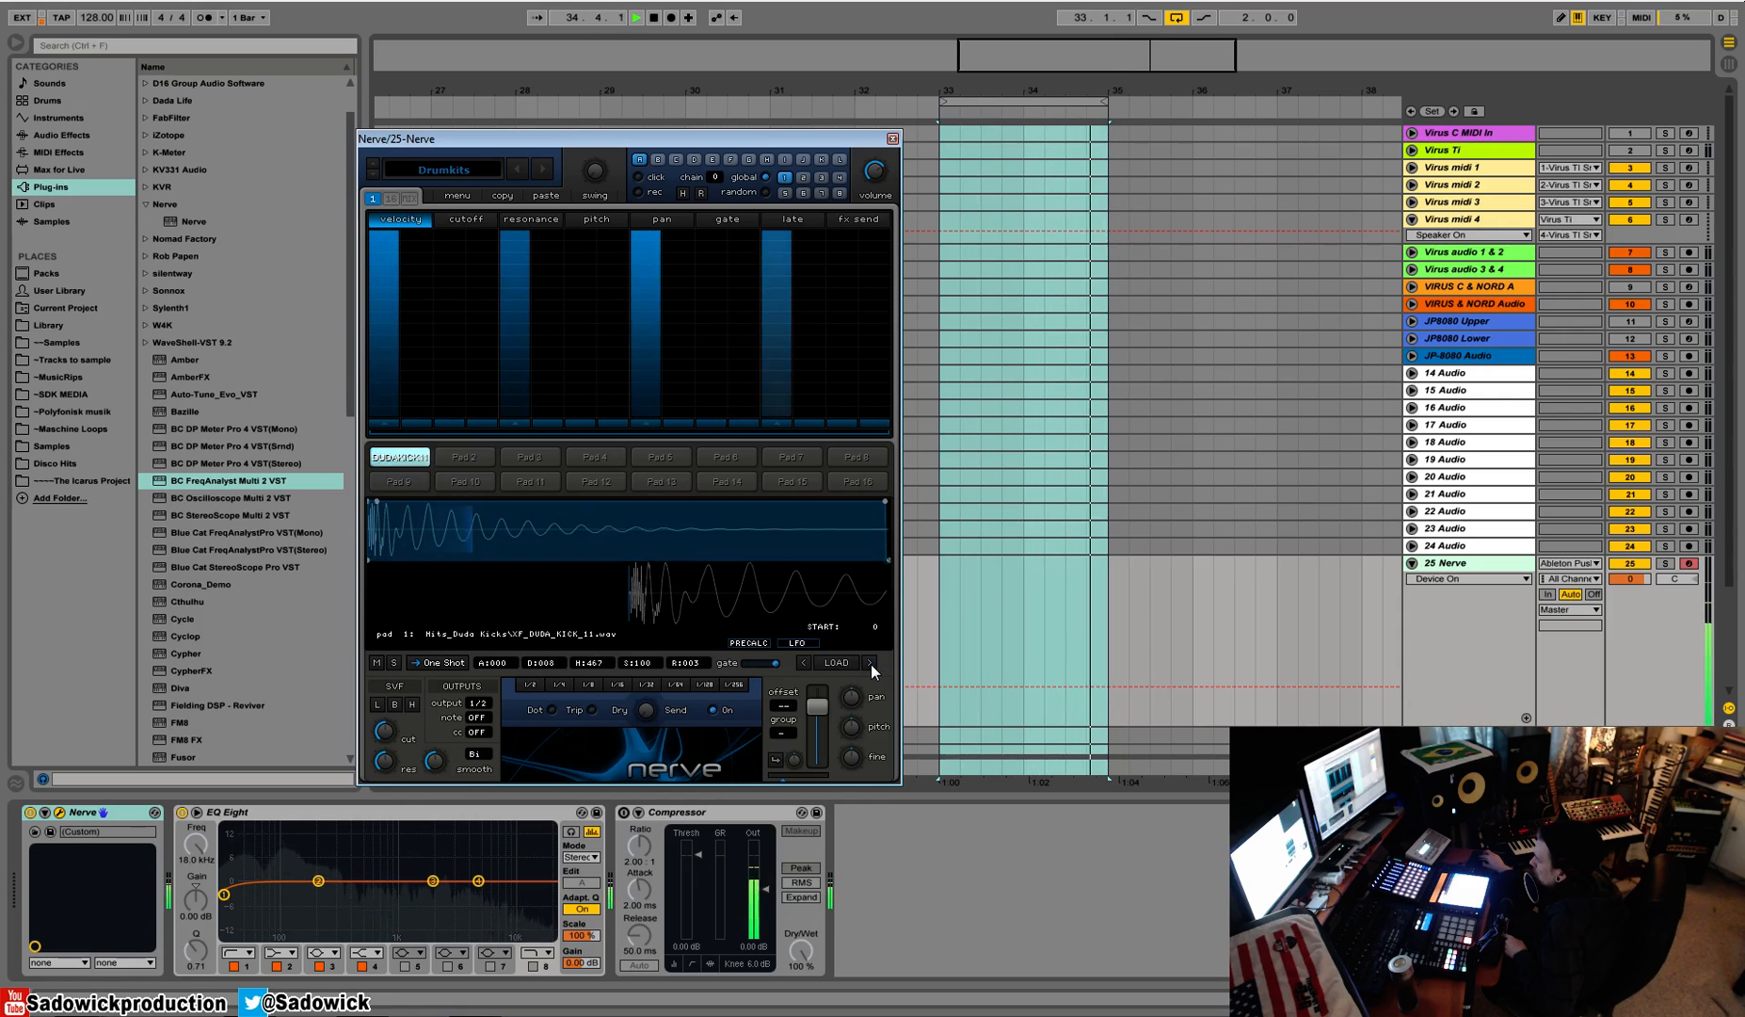
pyautogui.click(872, 664)
pyautogui.click(872, 663)
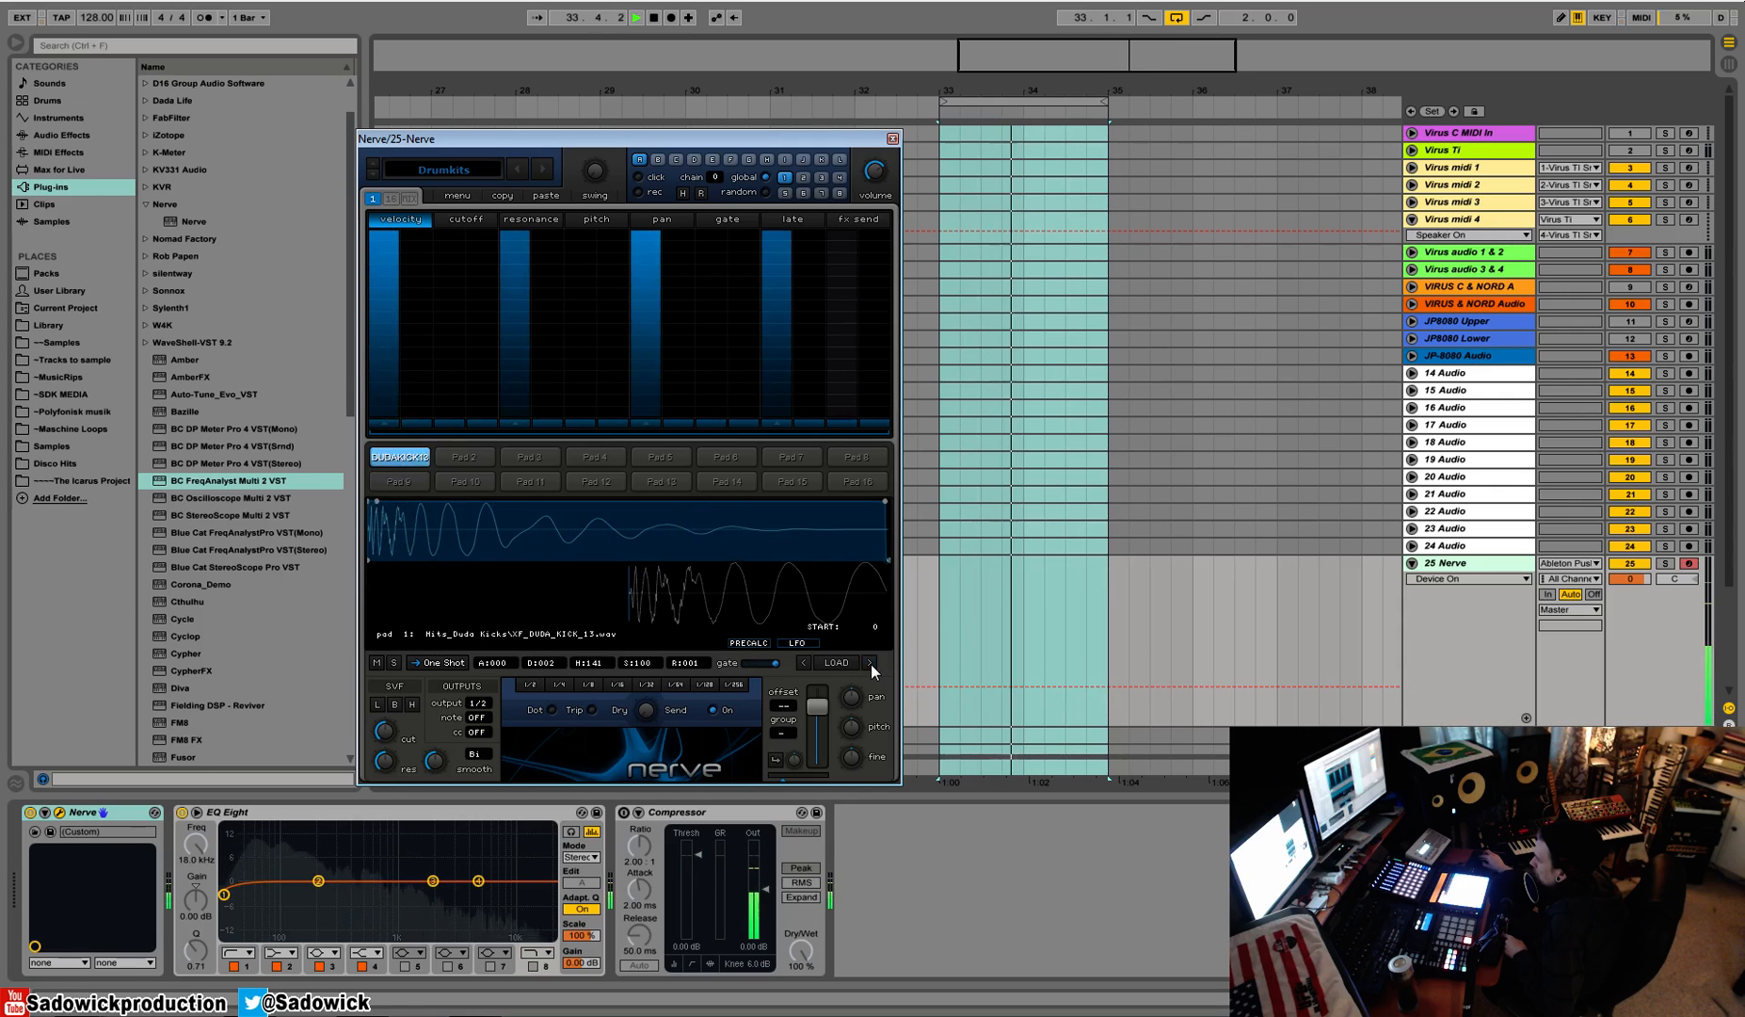
pyautogui.press('space')
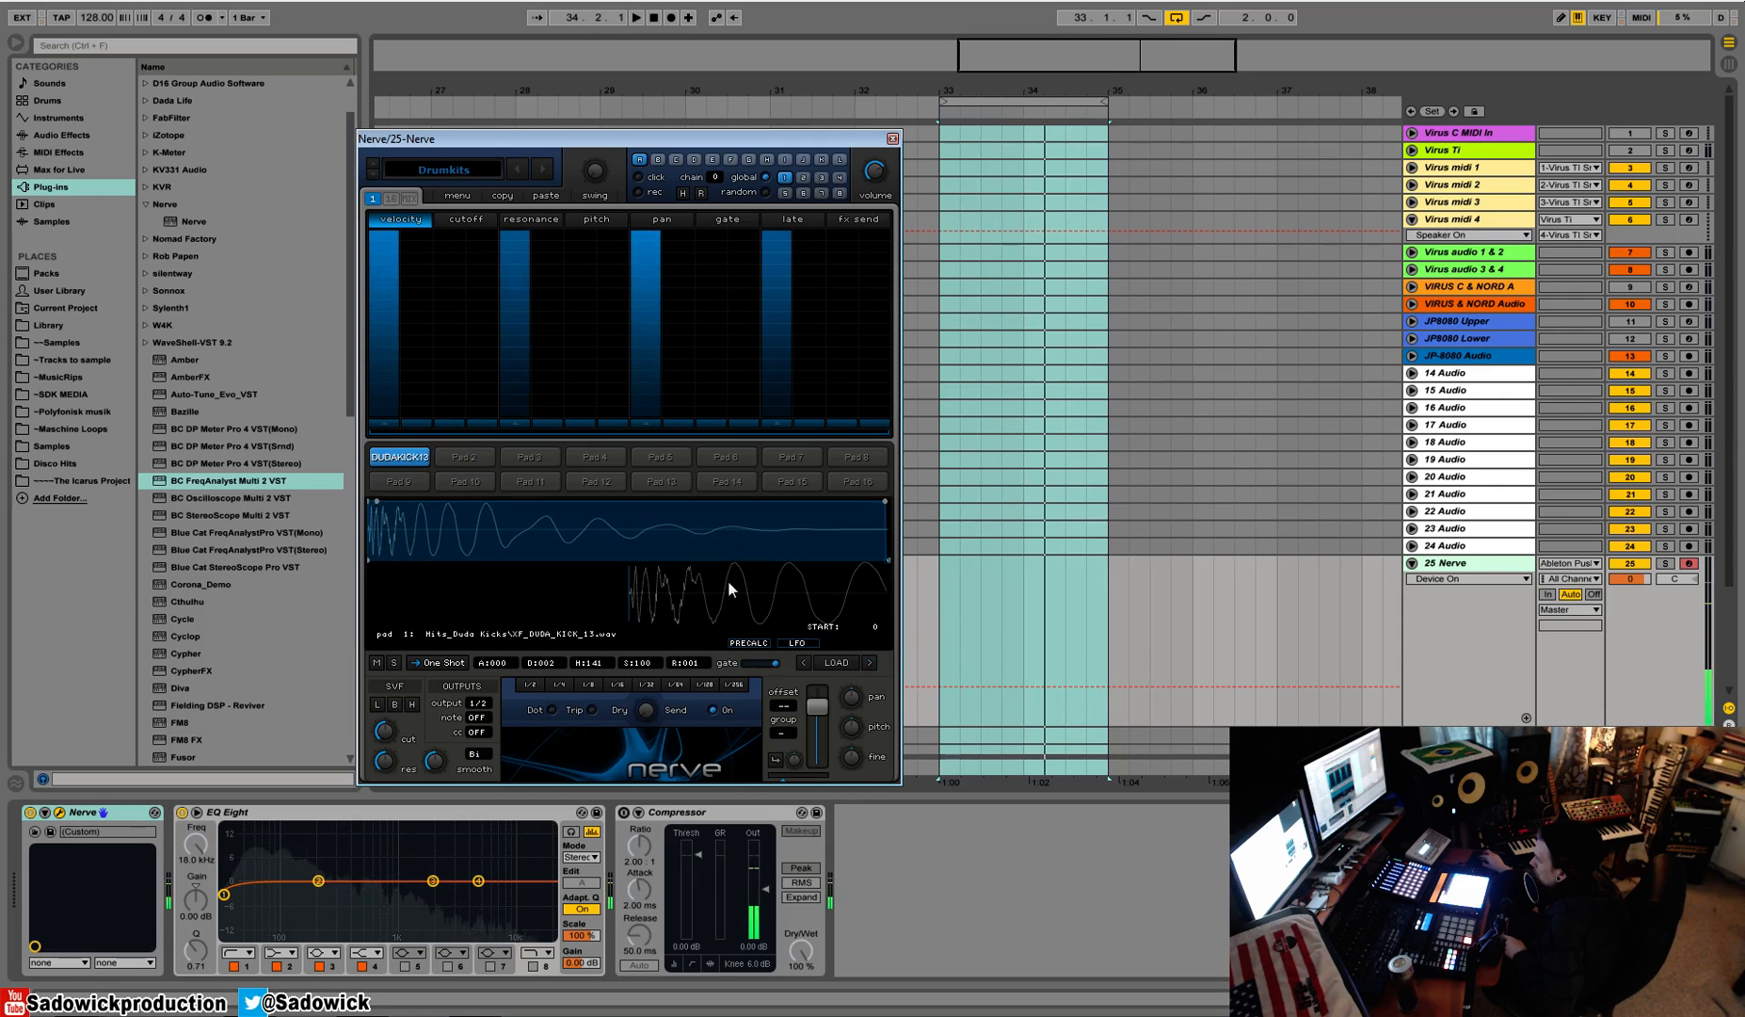
pyautogui.click(423, 461)
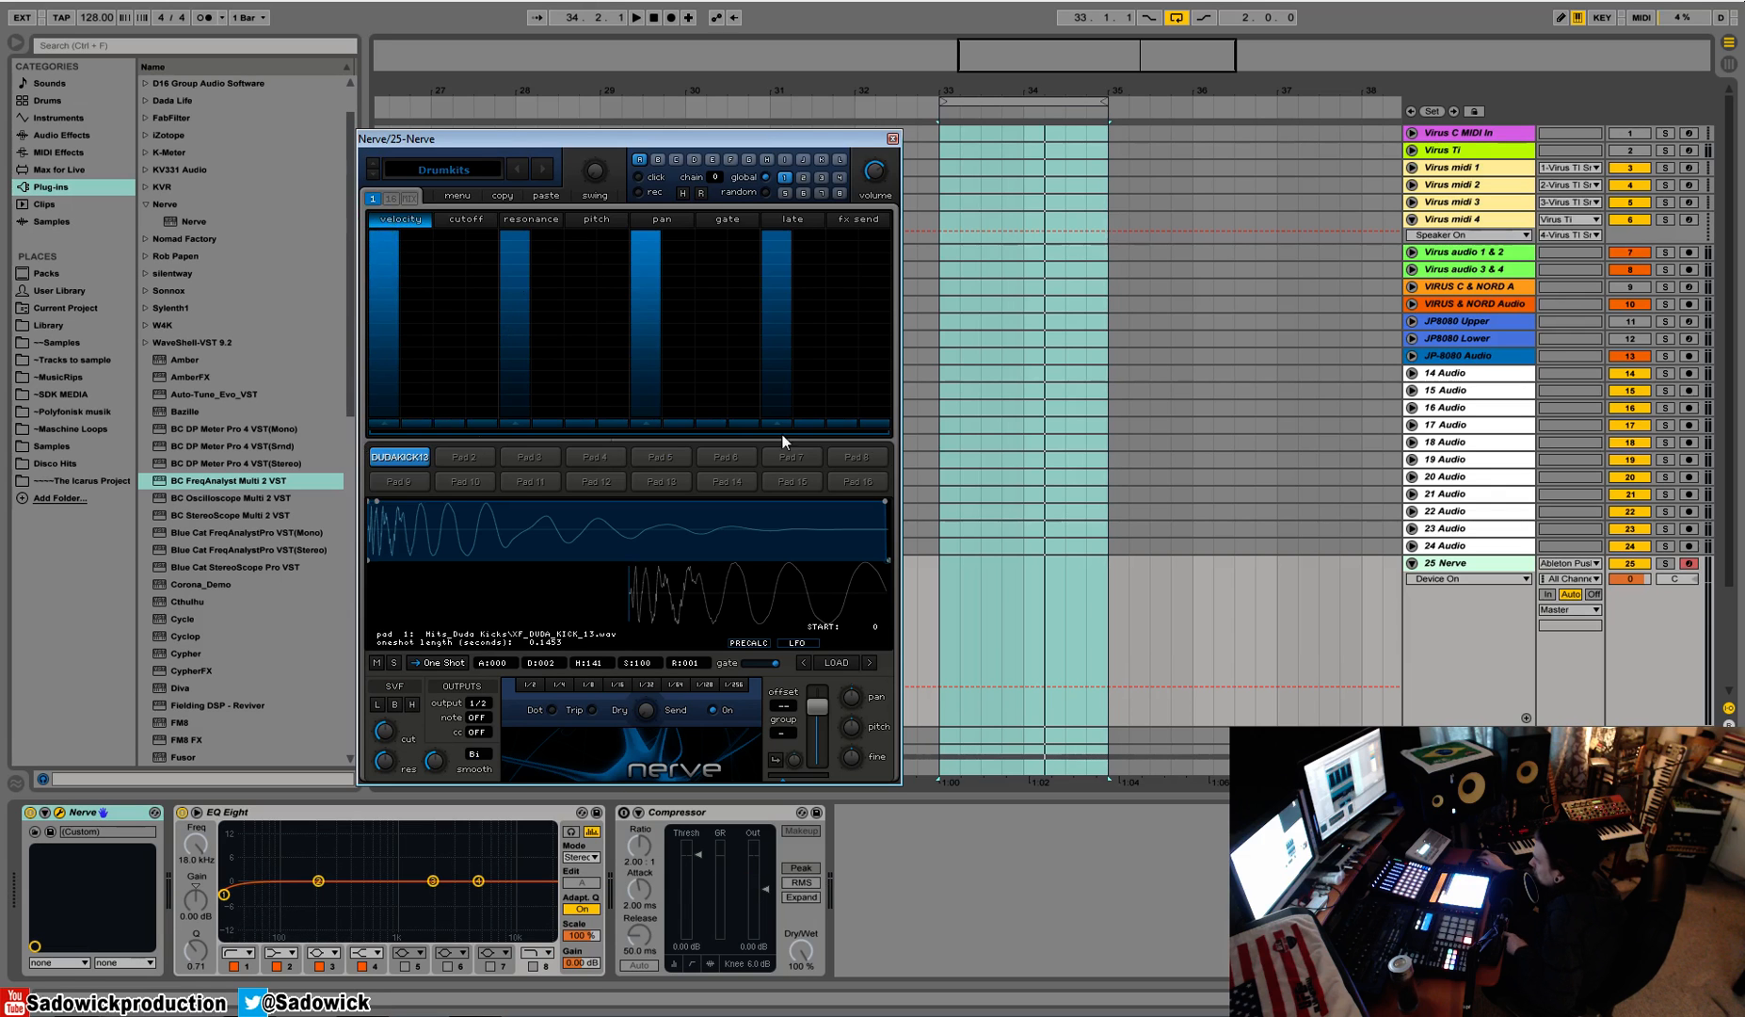
# Step: Load XF_Loop_073 from the Loops_XFER folder onto Pad 2
pyautogui.doubleClick(459, 456)
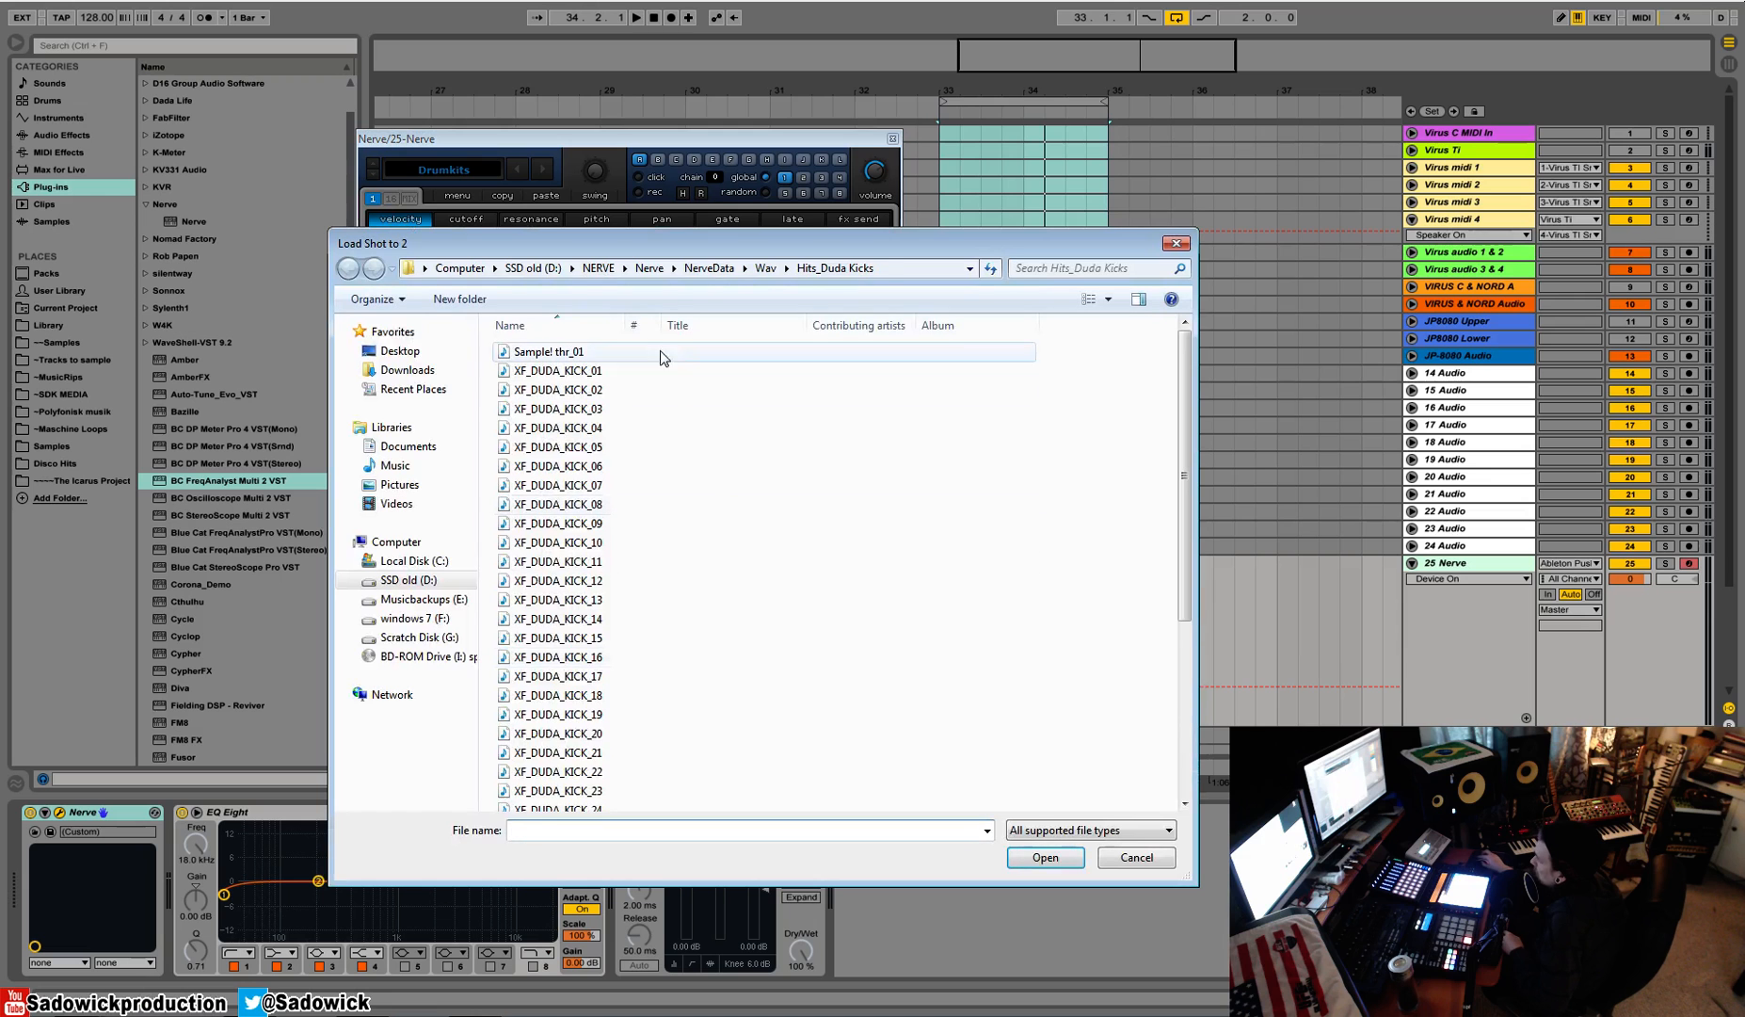
pyautogui.click(767, 268)
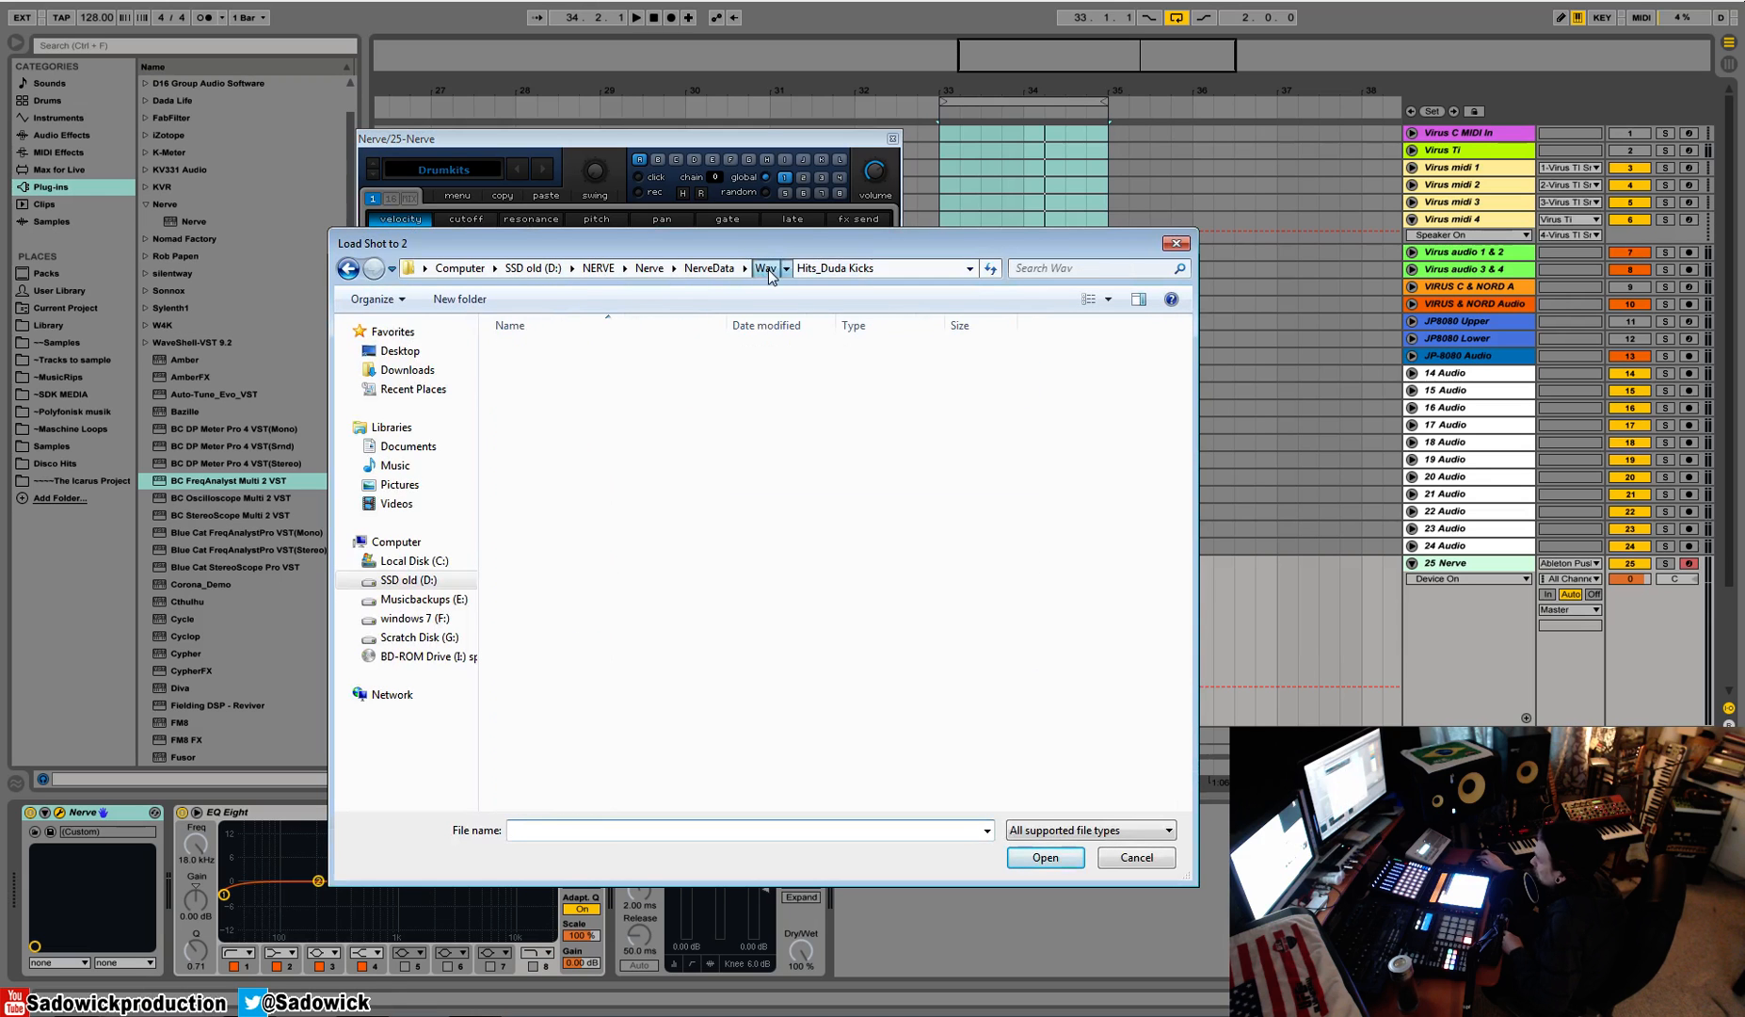
pyautogui.click(552, 754)
pyautogui.doubleClick(553, 755)
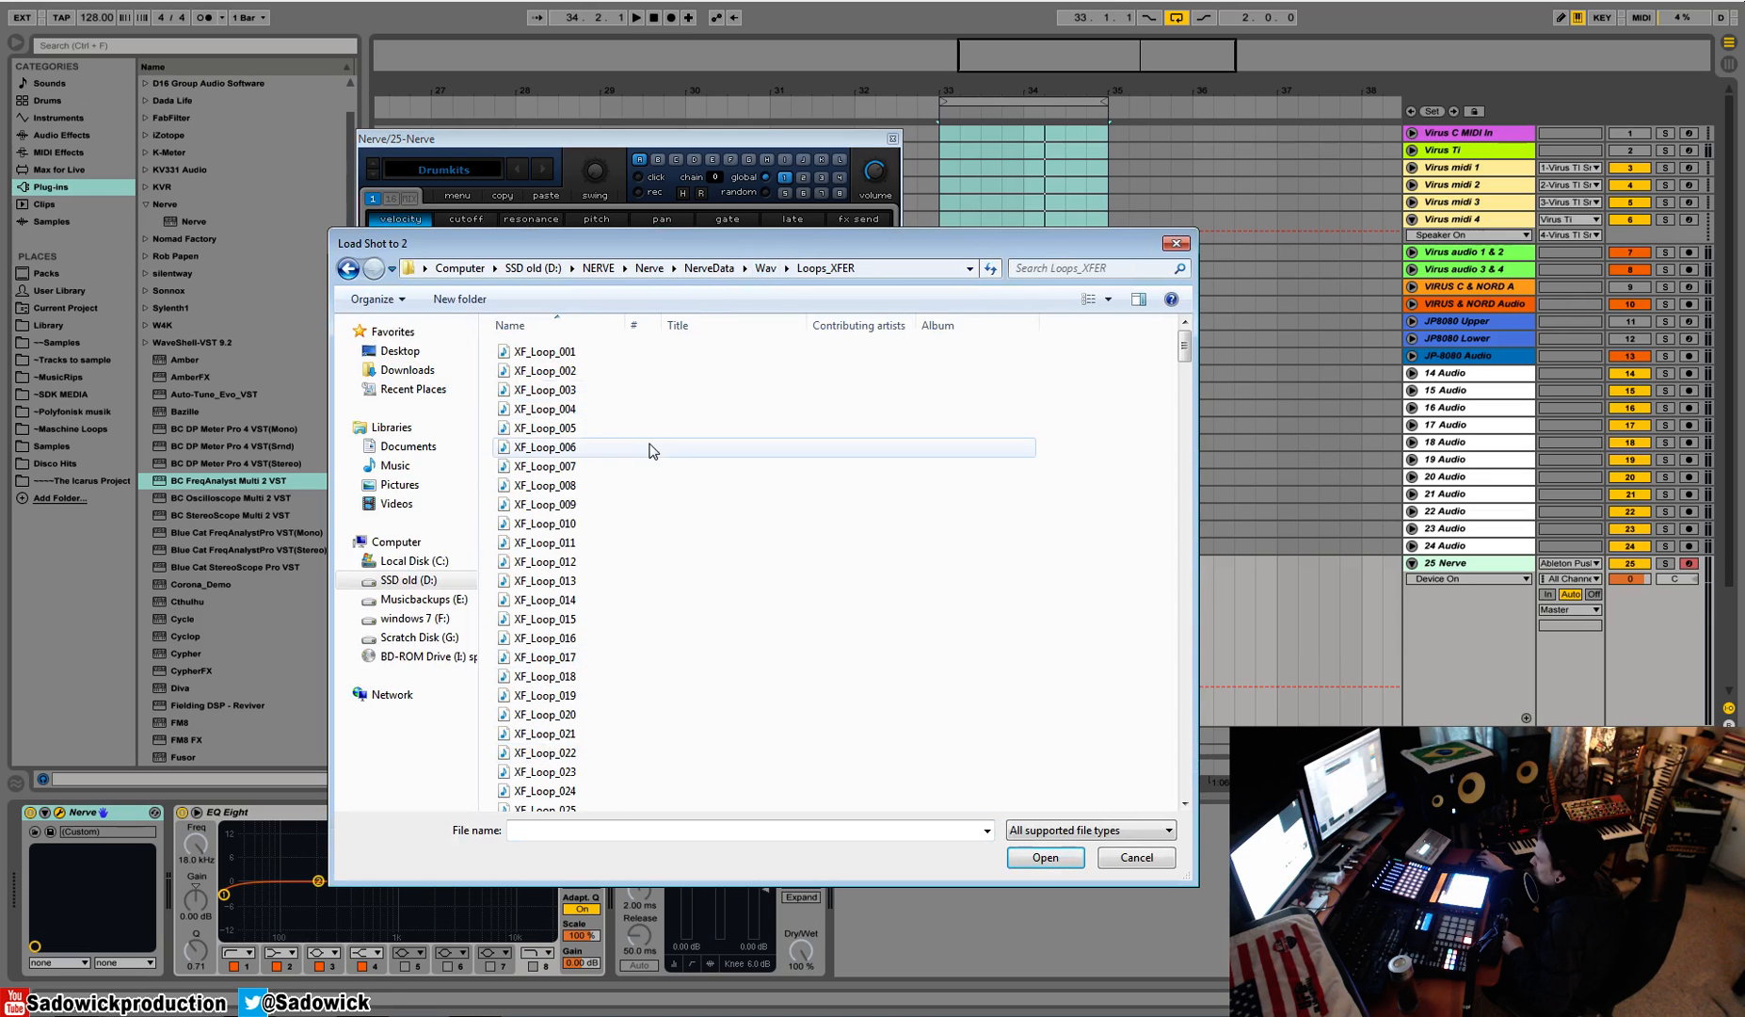
pyautogui.scroll(-12, 586, 634)
pyautogui.scroll(-7, 579, 621)
pyautogui.doubleClick(566, 591)
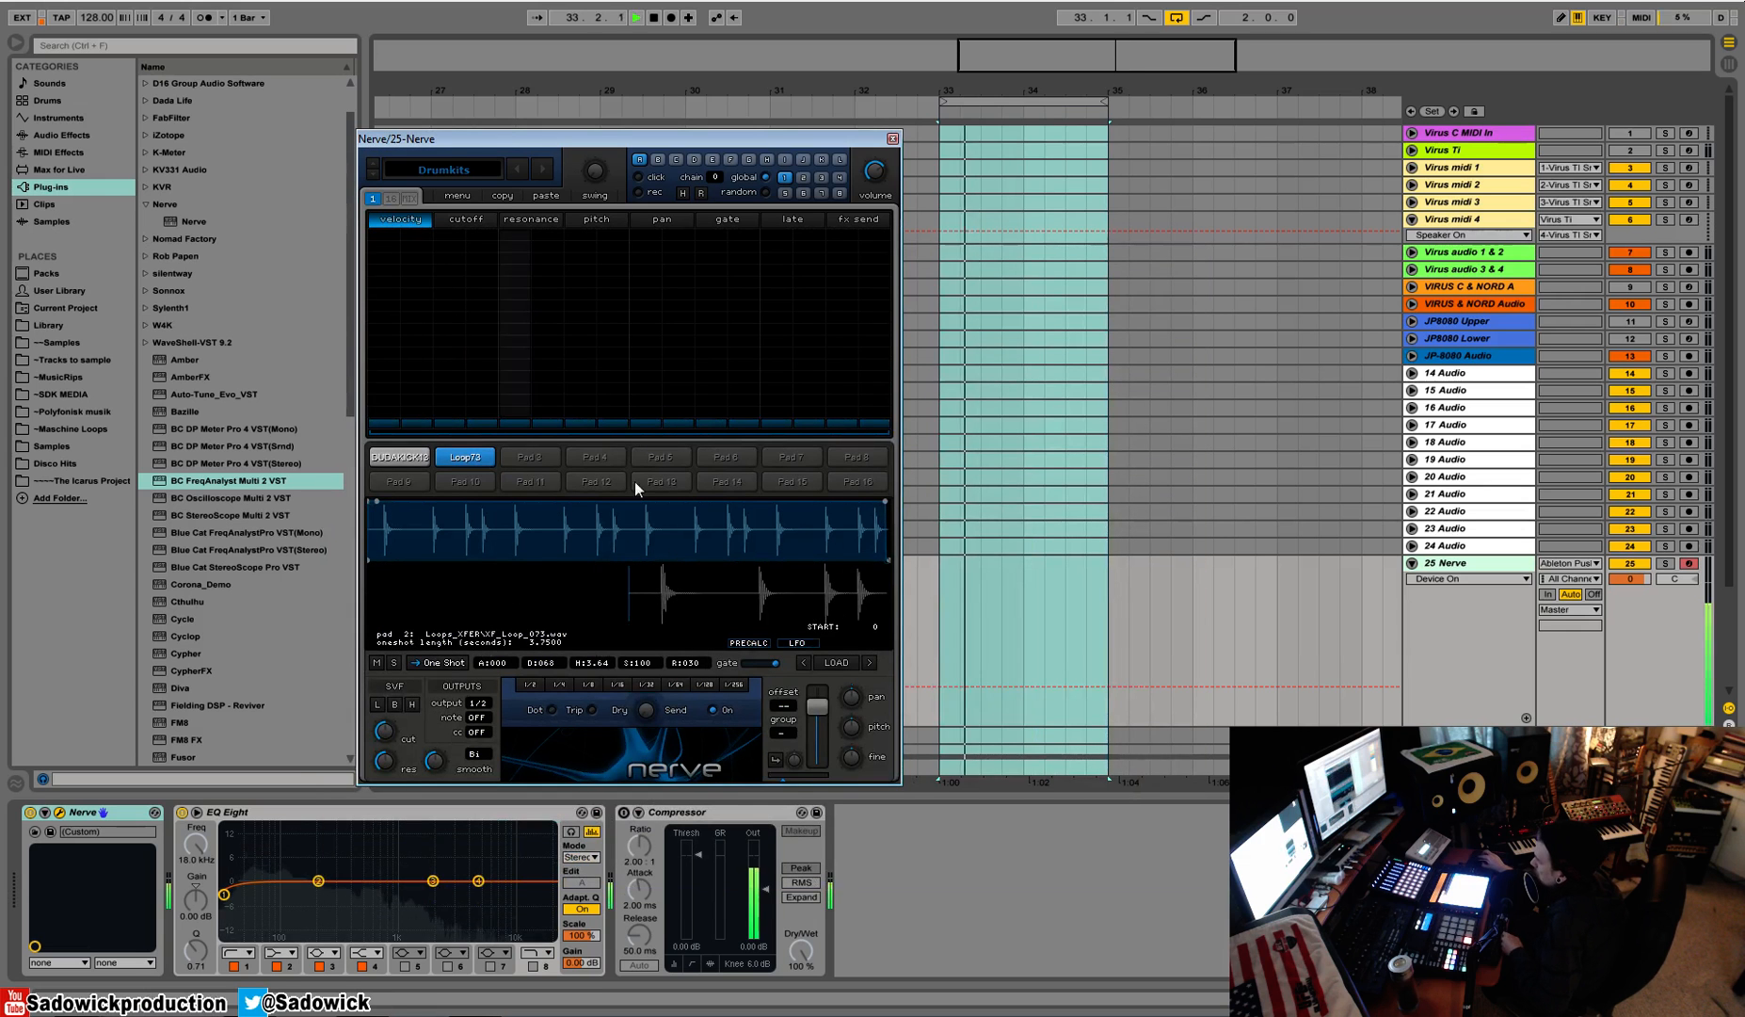
# Step: Switch Pad 2 from One Shot to Loop mode and play the pattern briefly
pyautogui.click(483, 460)
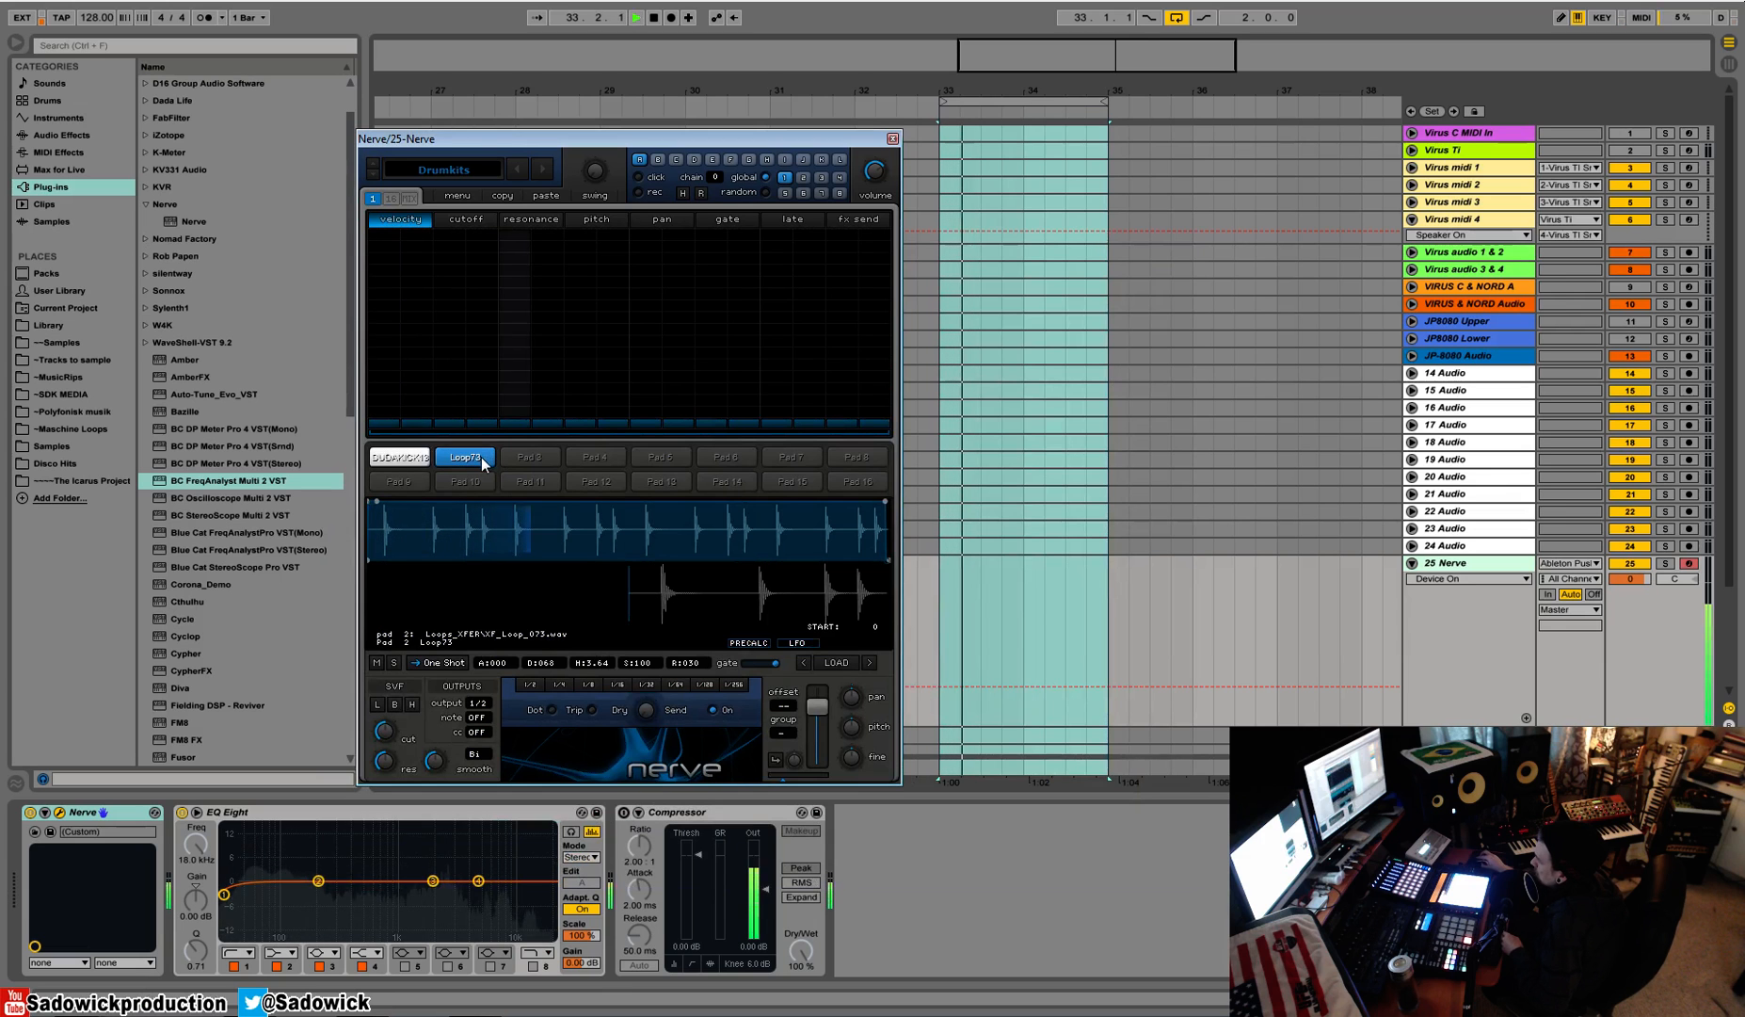
pyautogui.click(447, 661)
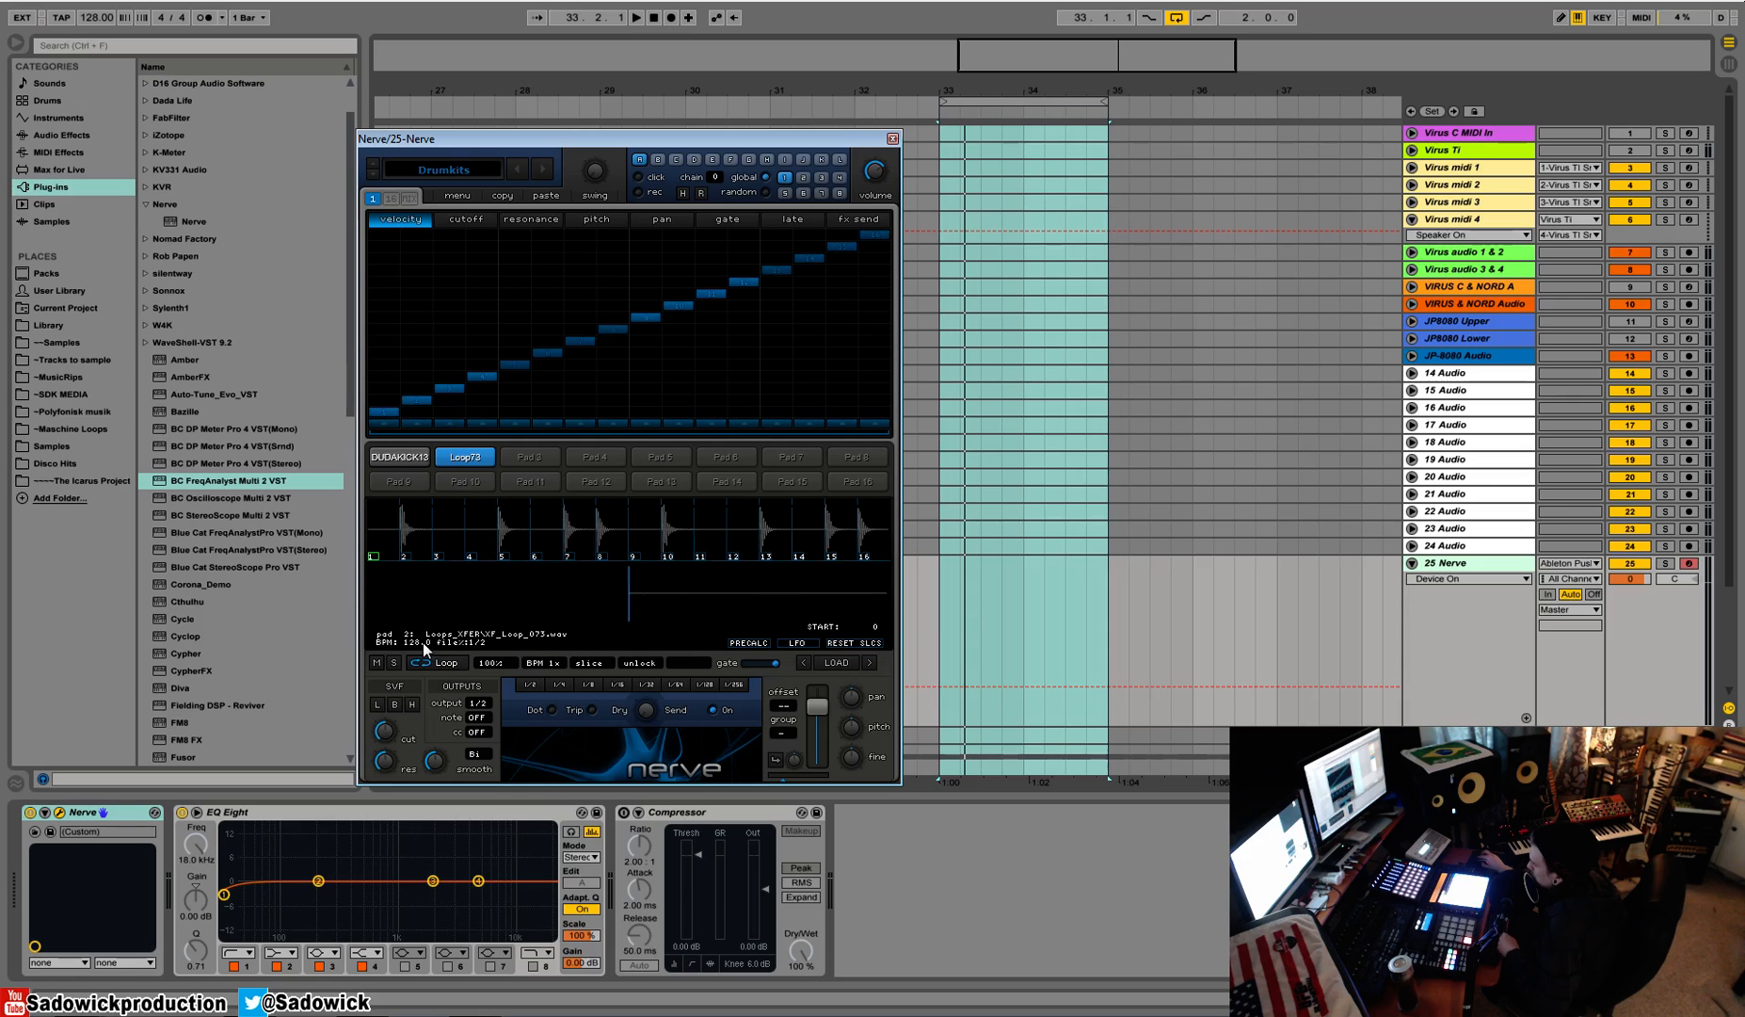
pyautogui.press('space')
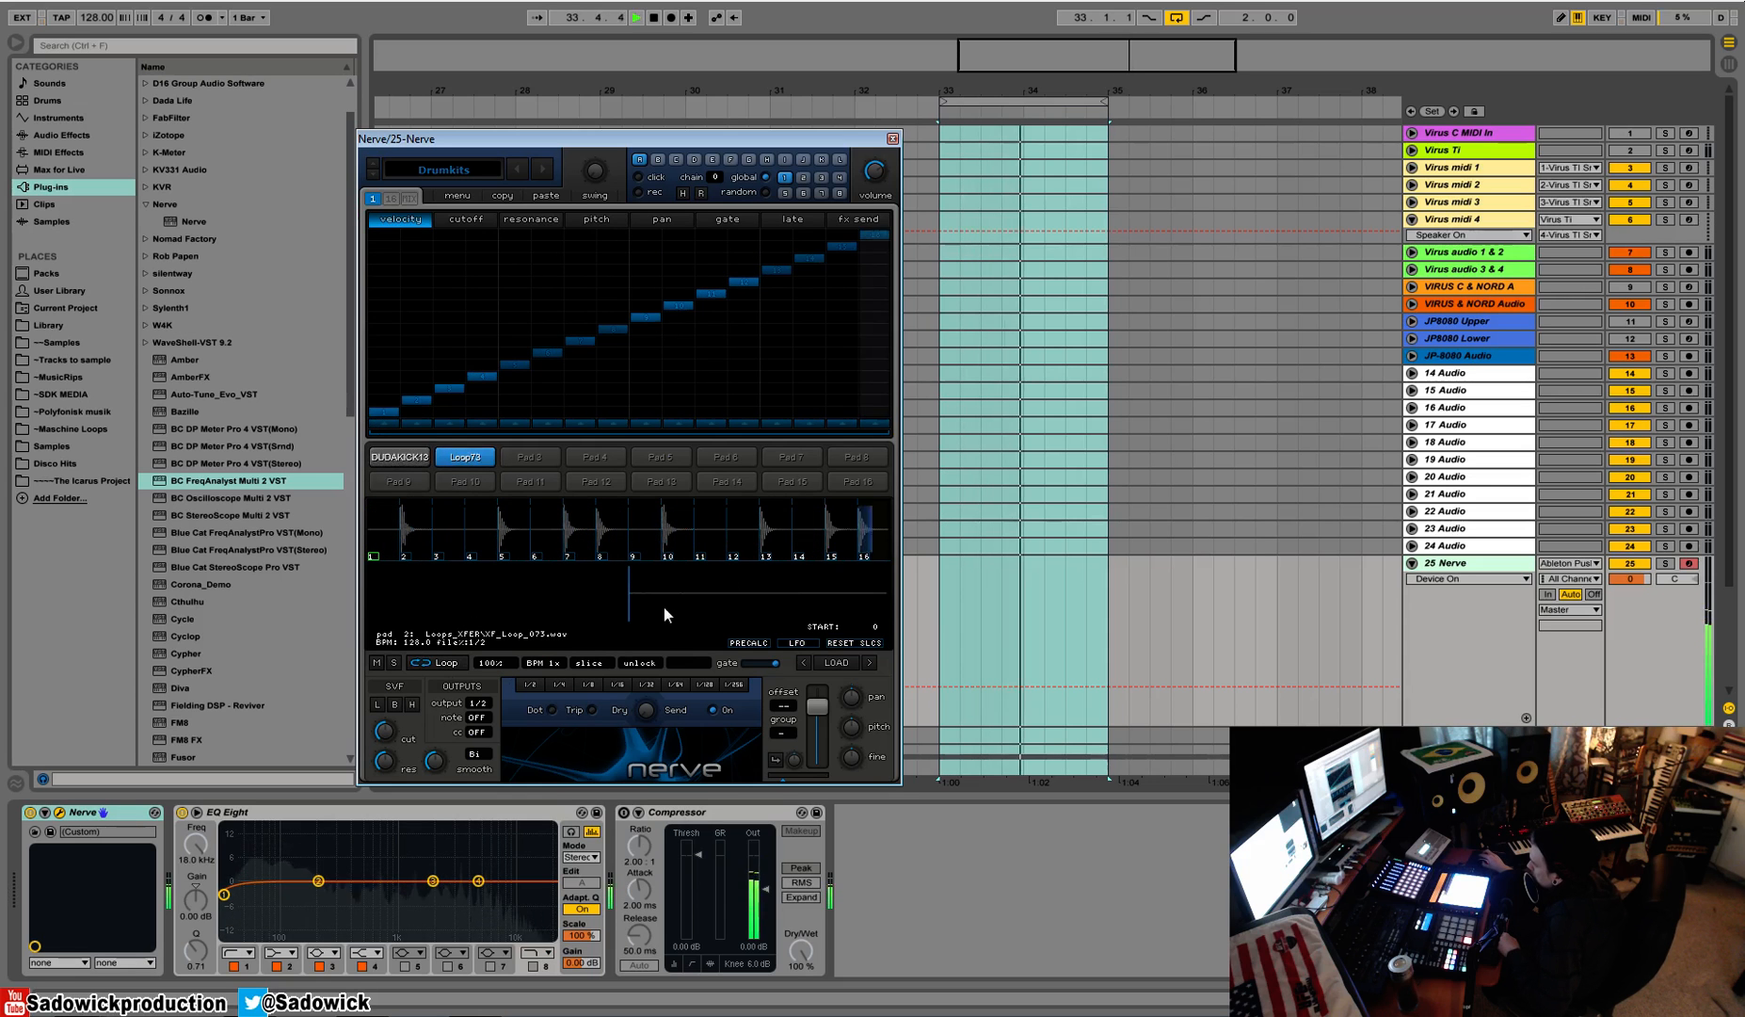
pyautogui.press('space')
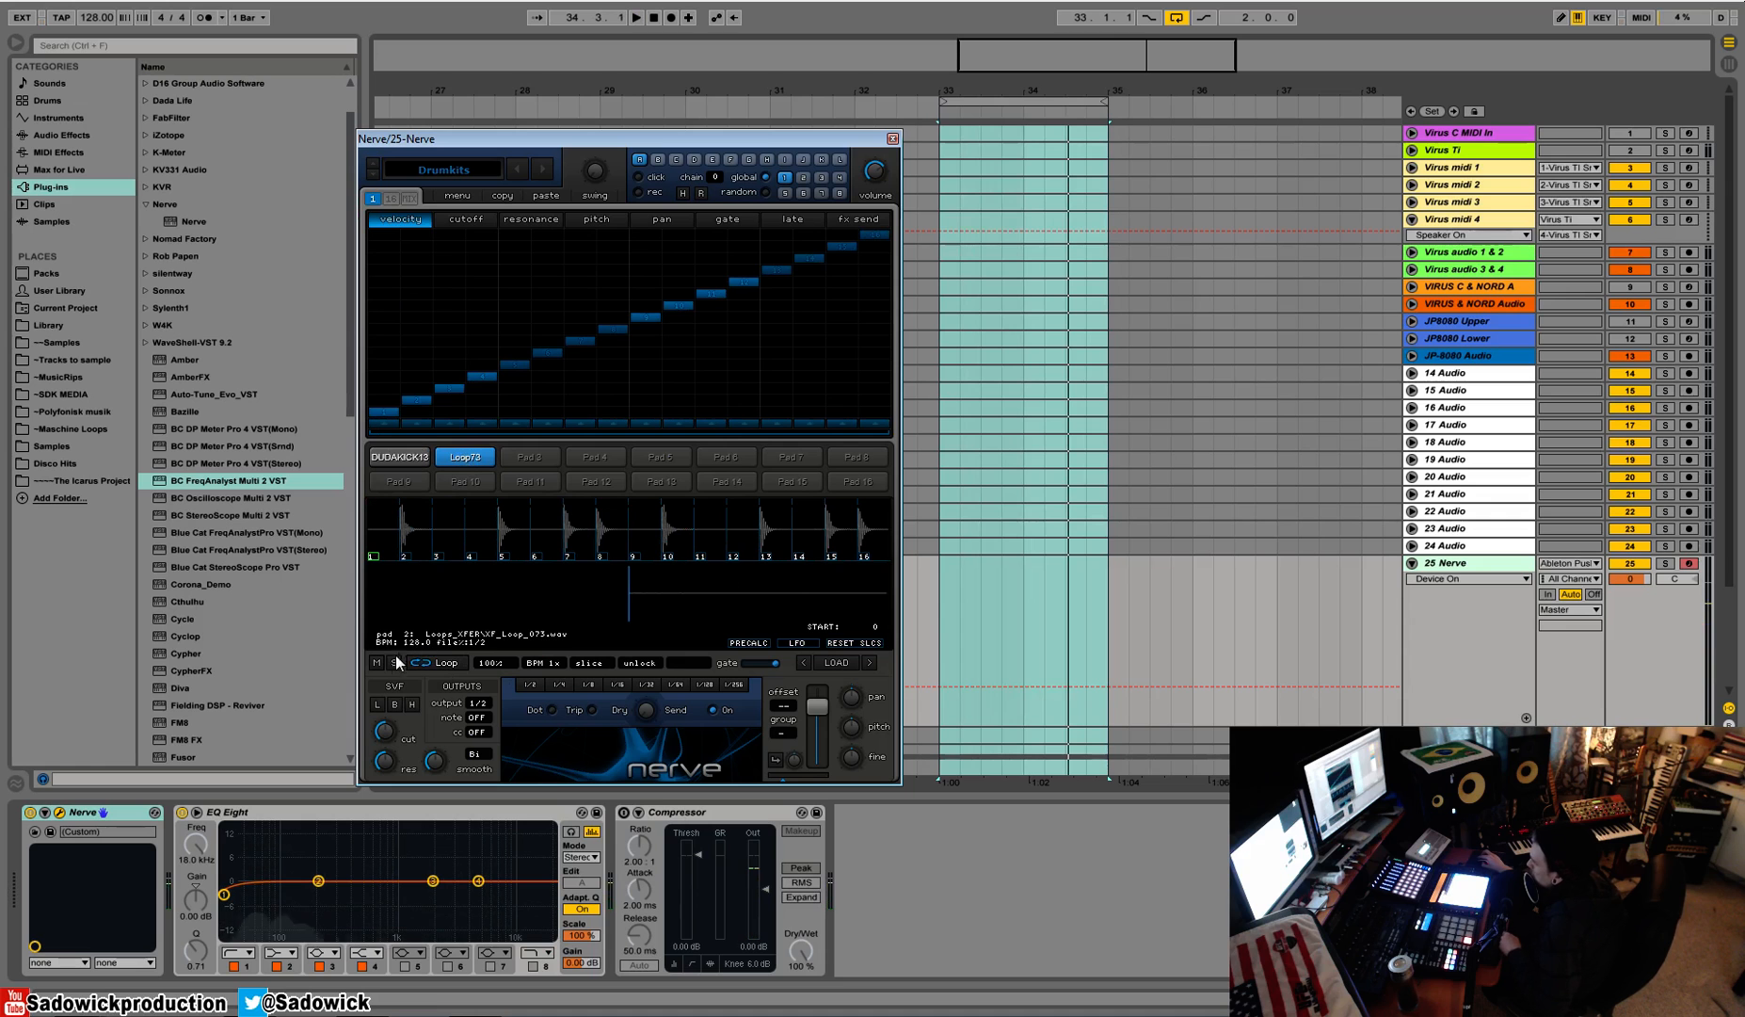
# Step: Solo Pad 2 and audition its sliced loop on its own
pyautogui.click(394, 664)
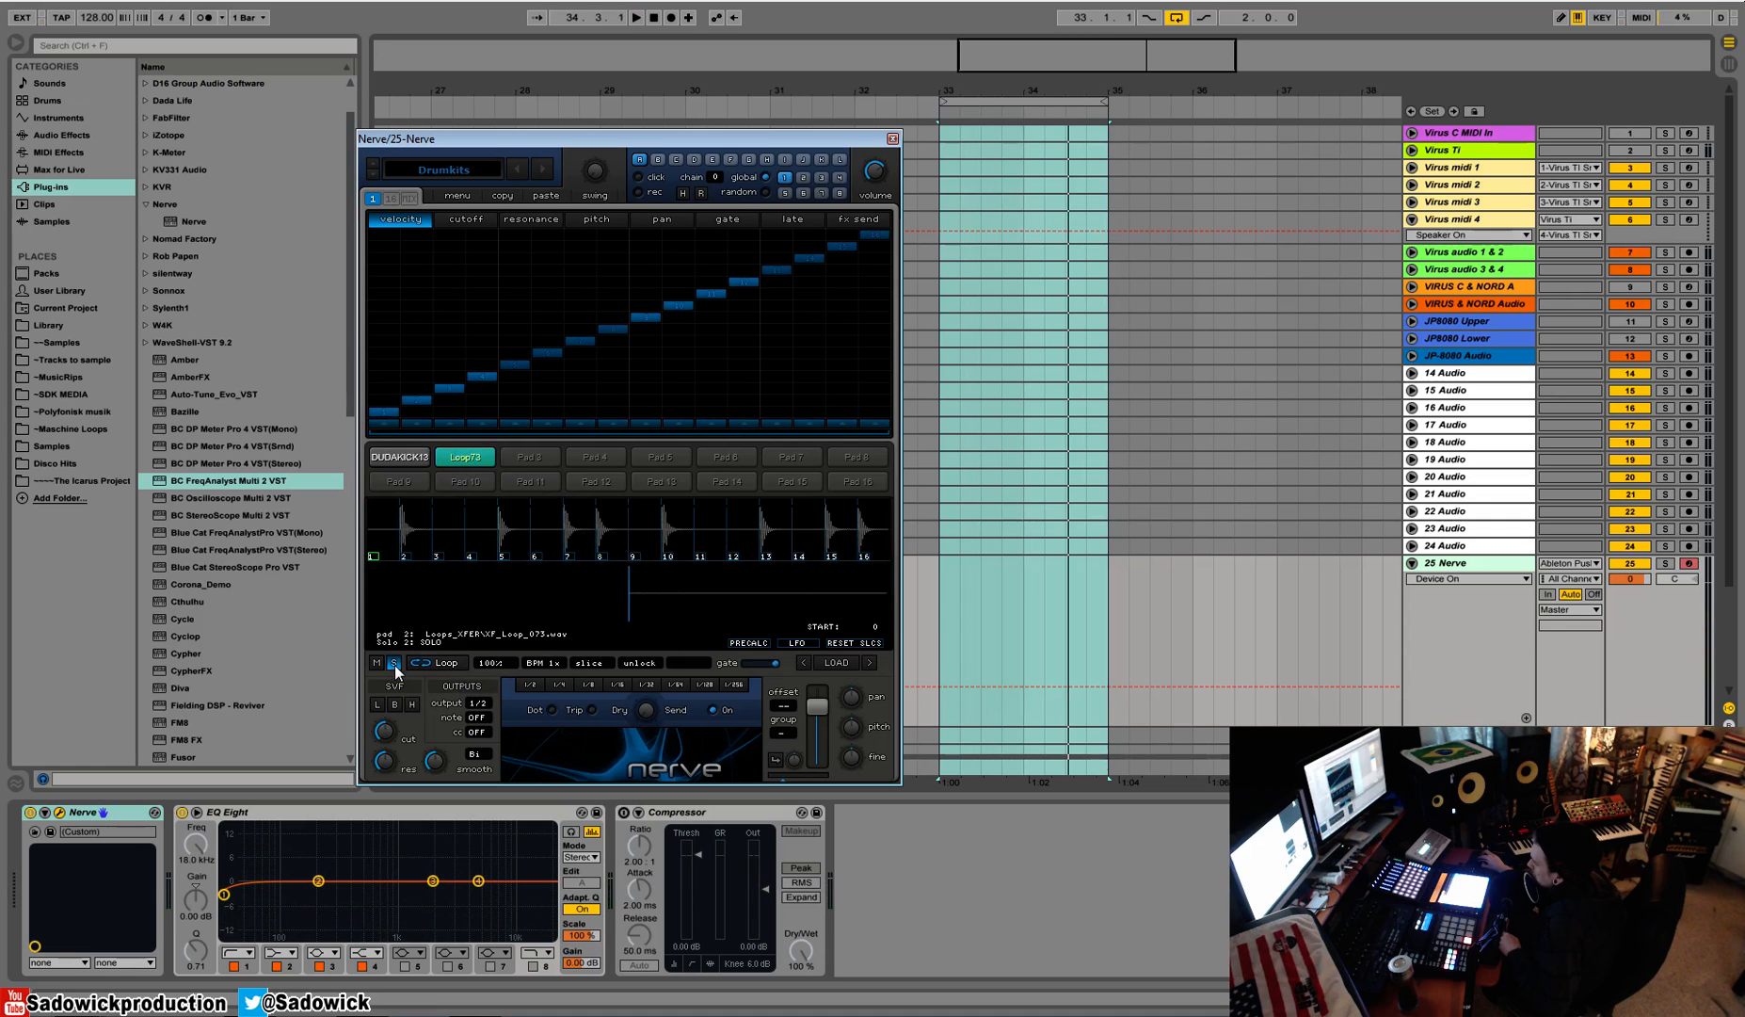
pyautogui.press('space')
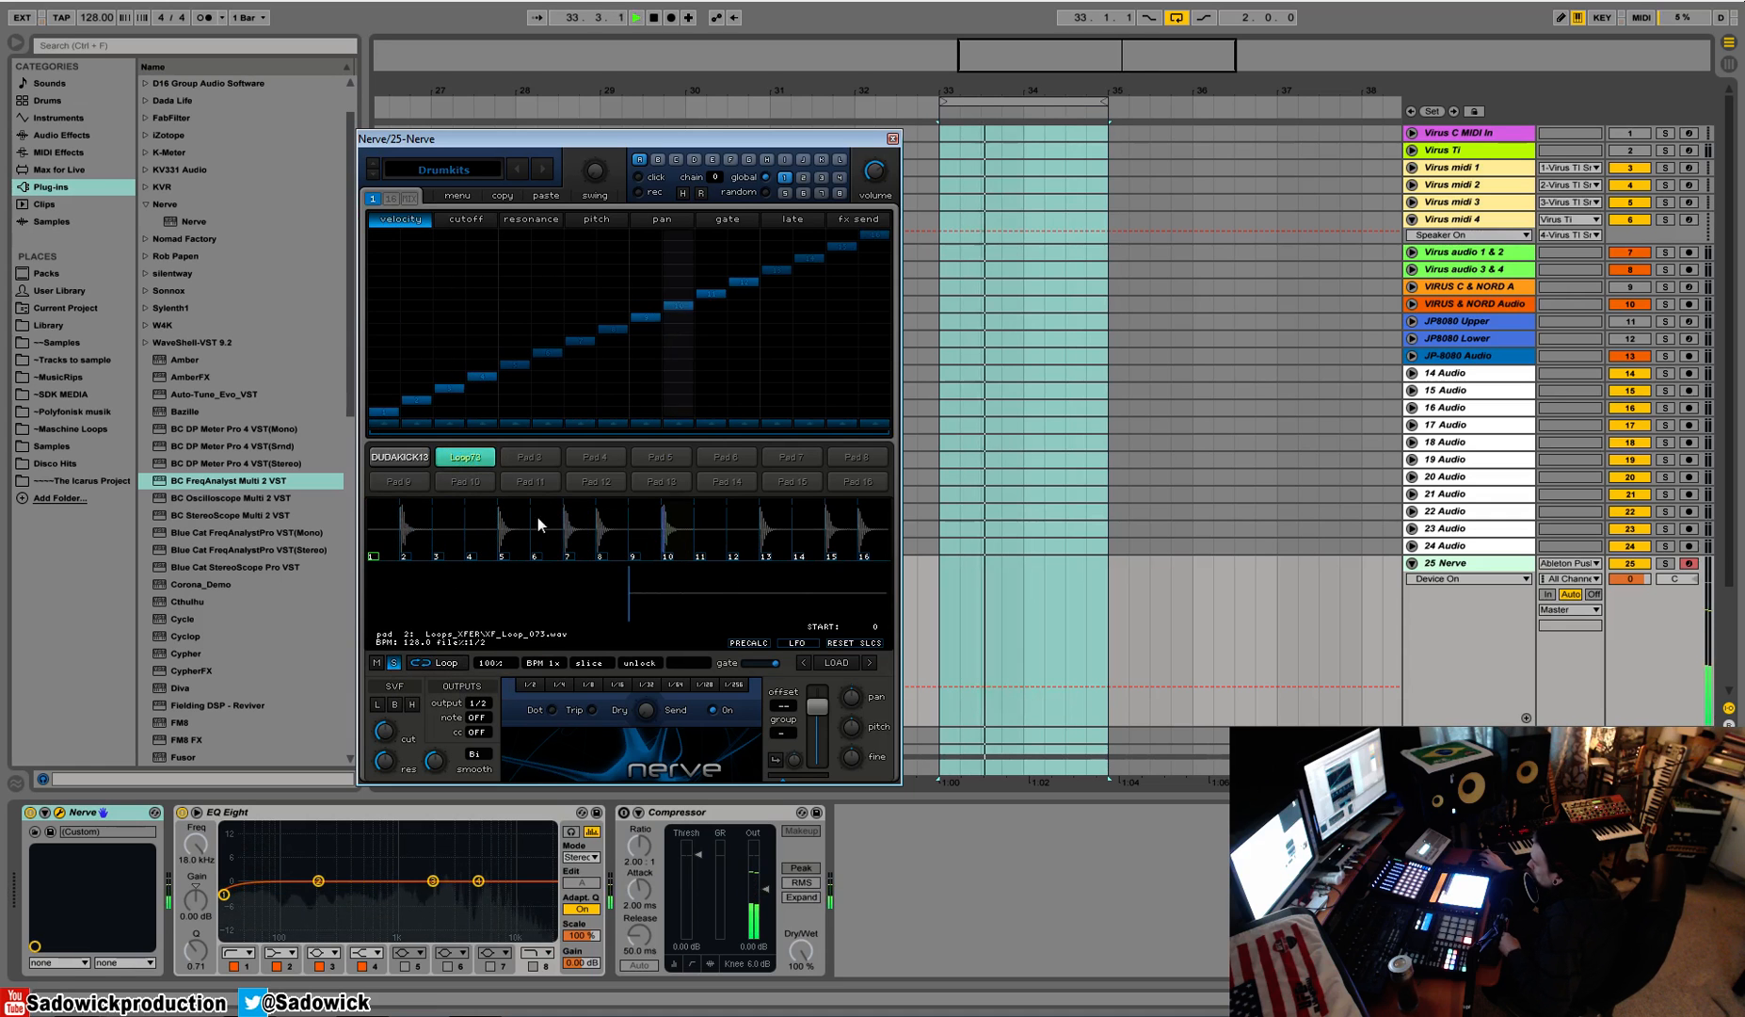
pyautogui.press('space')
# Step: Advance Pad 2's sample two files to XF_Loop_075 and audition it
pyautogui.click(871, 663)
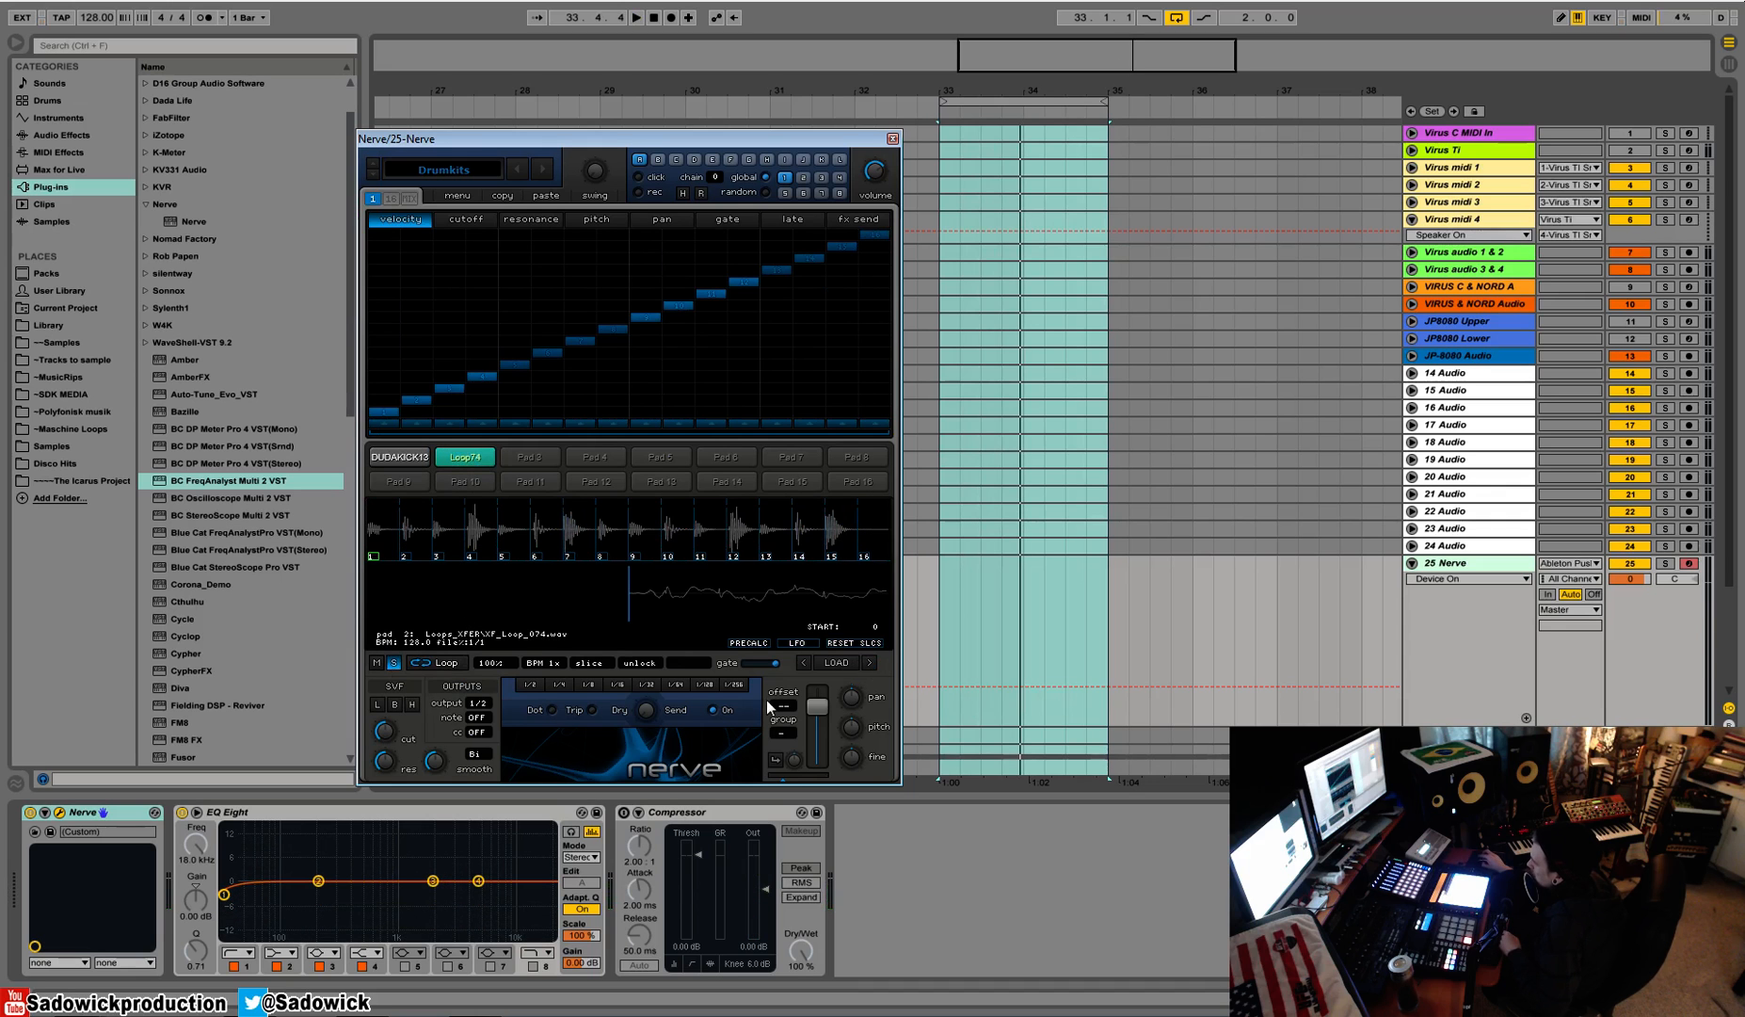
pyautogui.click(871, 662)
pyautogui.press('space')
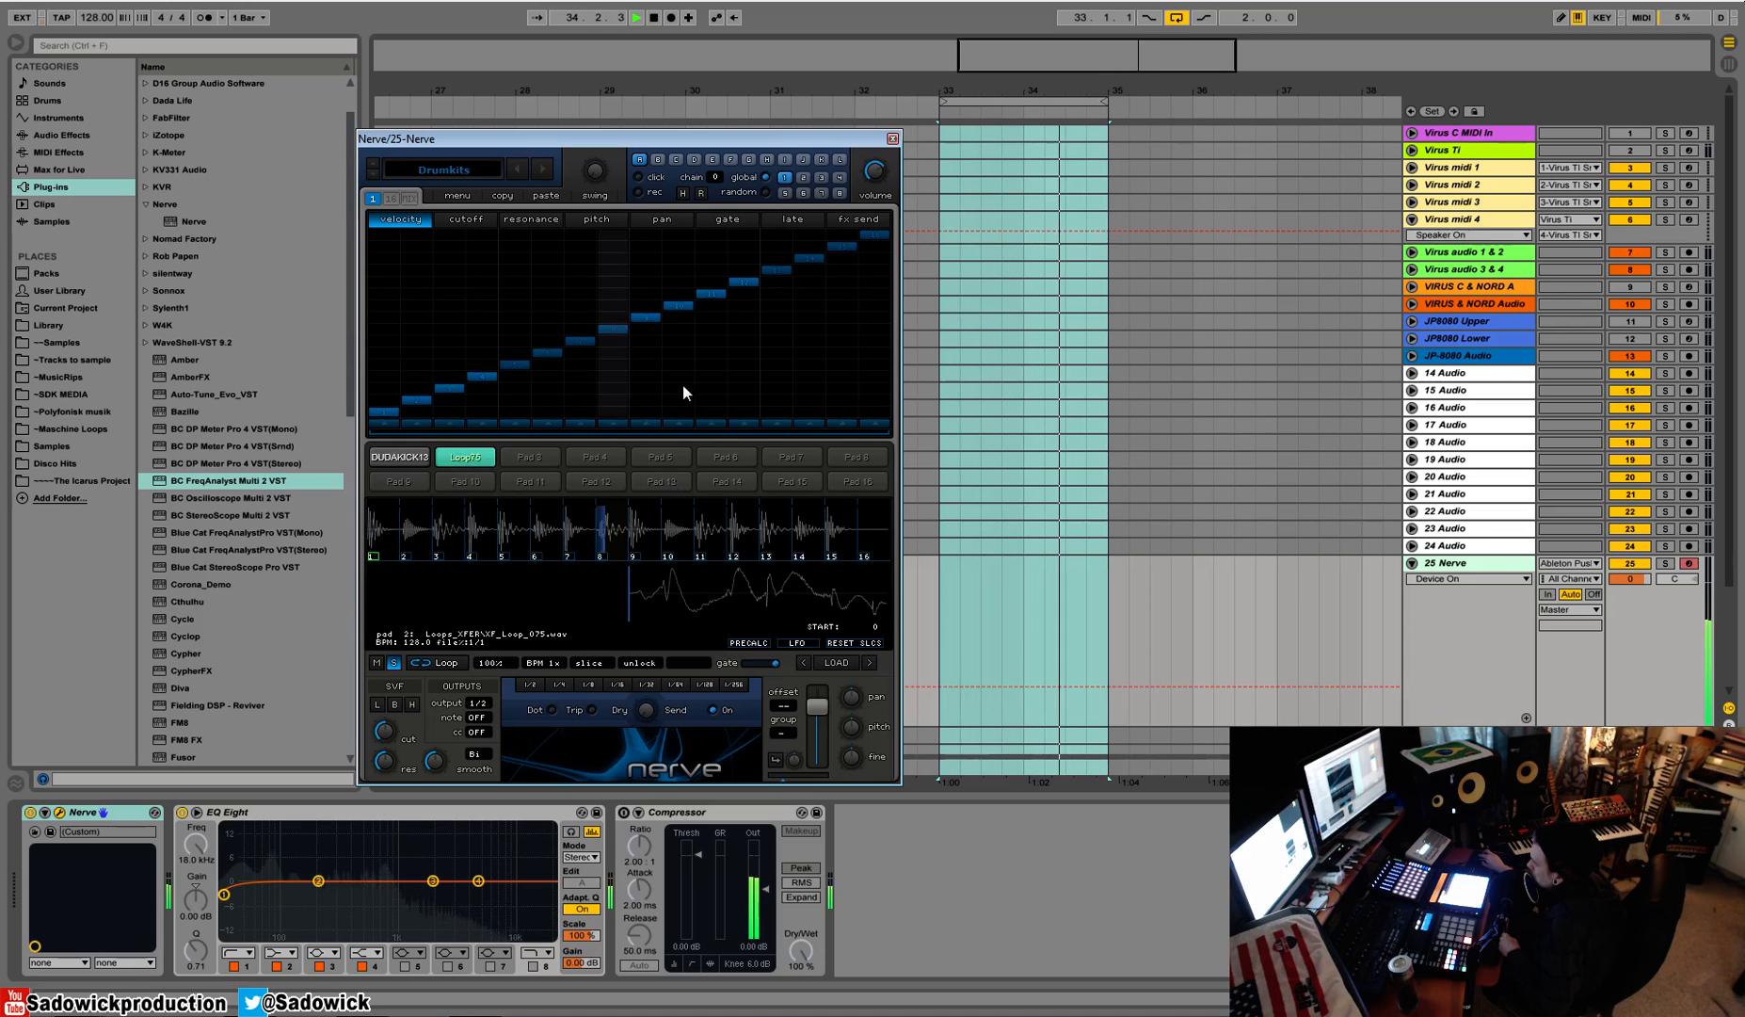
pyautogui.press('space')
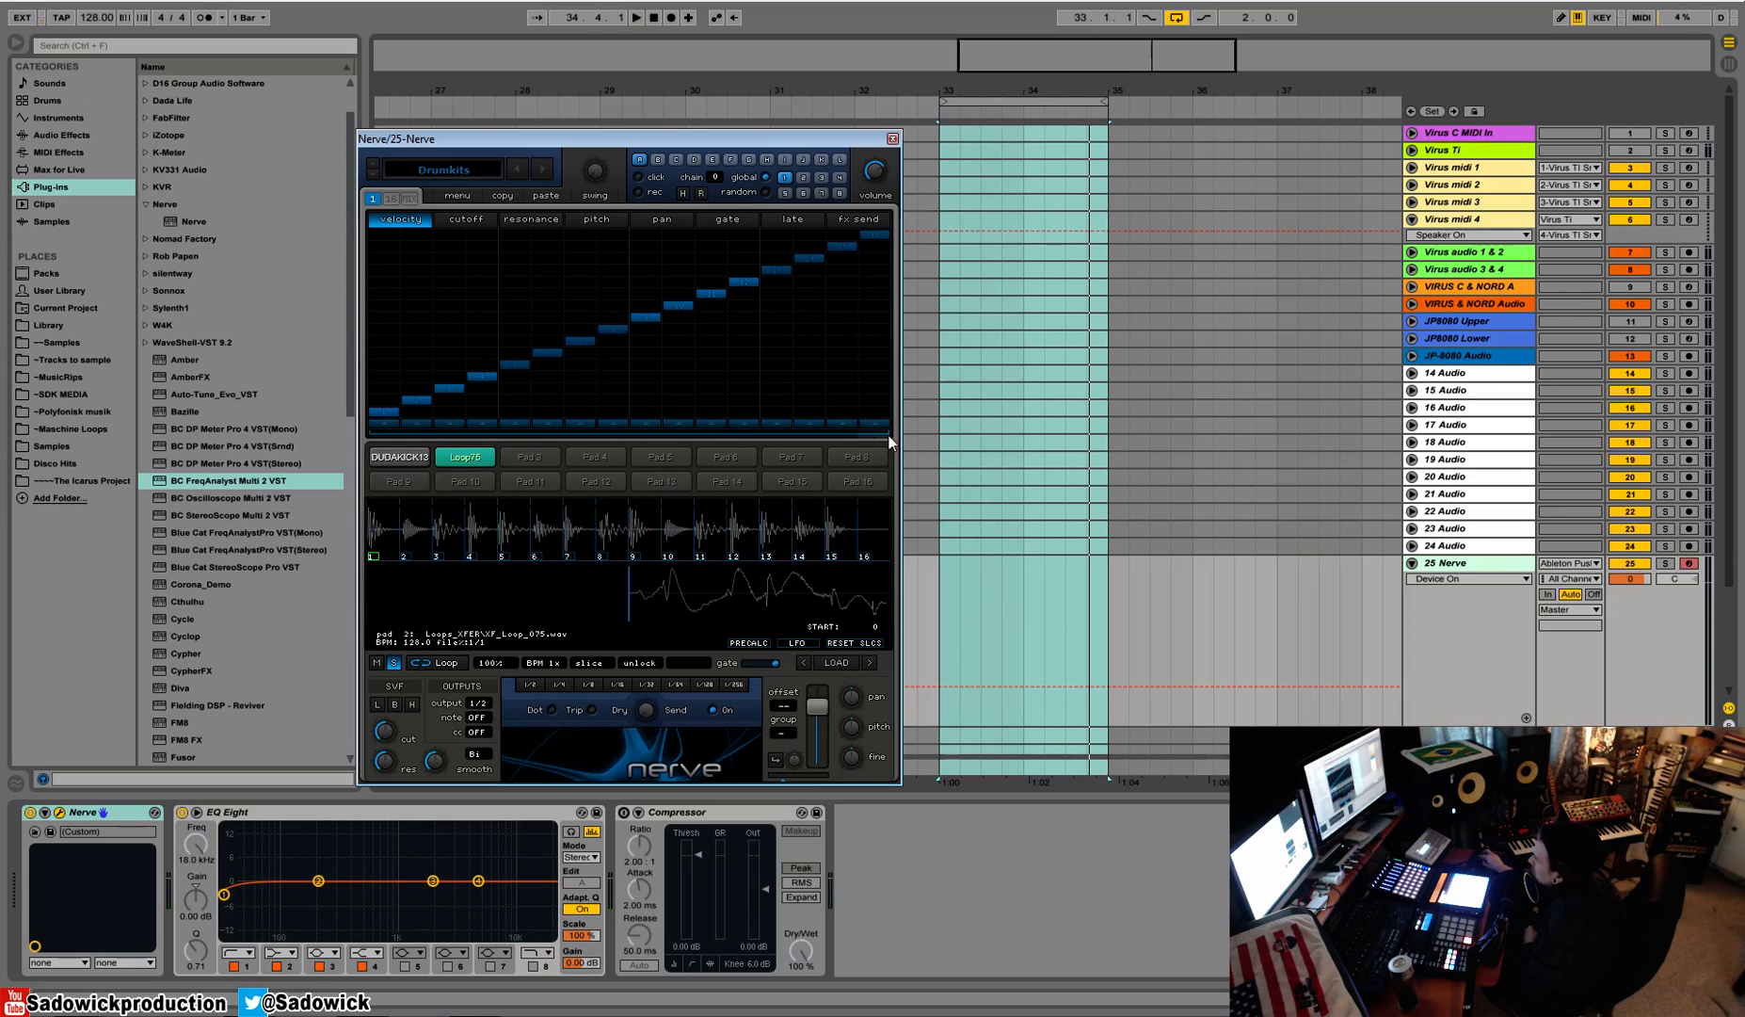
# Step: Shorten Pad 2's sequence to its first eight steps and play it
pyautogui.moveTo(869, 435); pyautogui.dragTo(621, 434)
pyautogui.press('space')
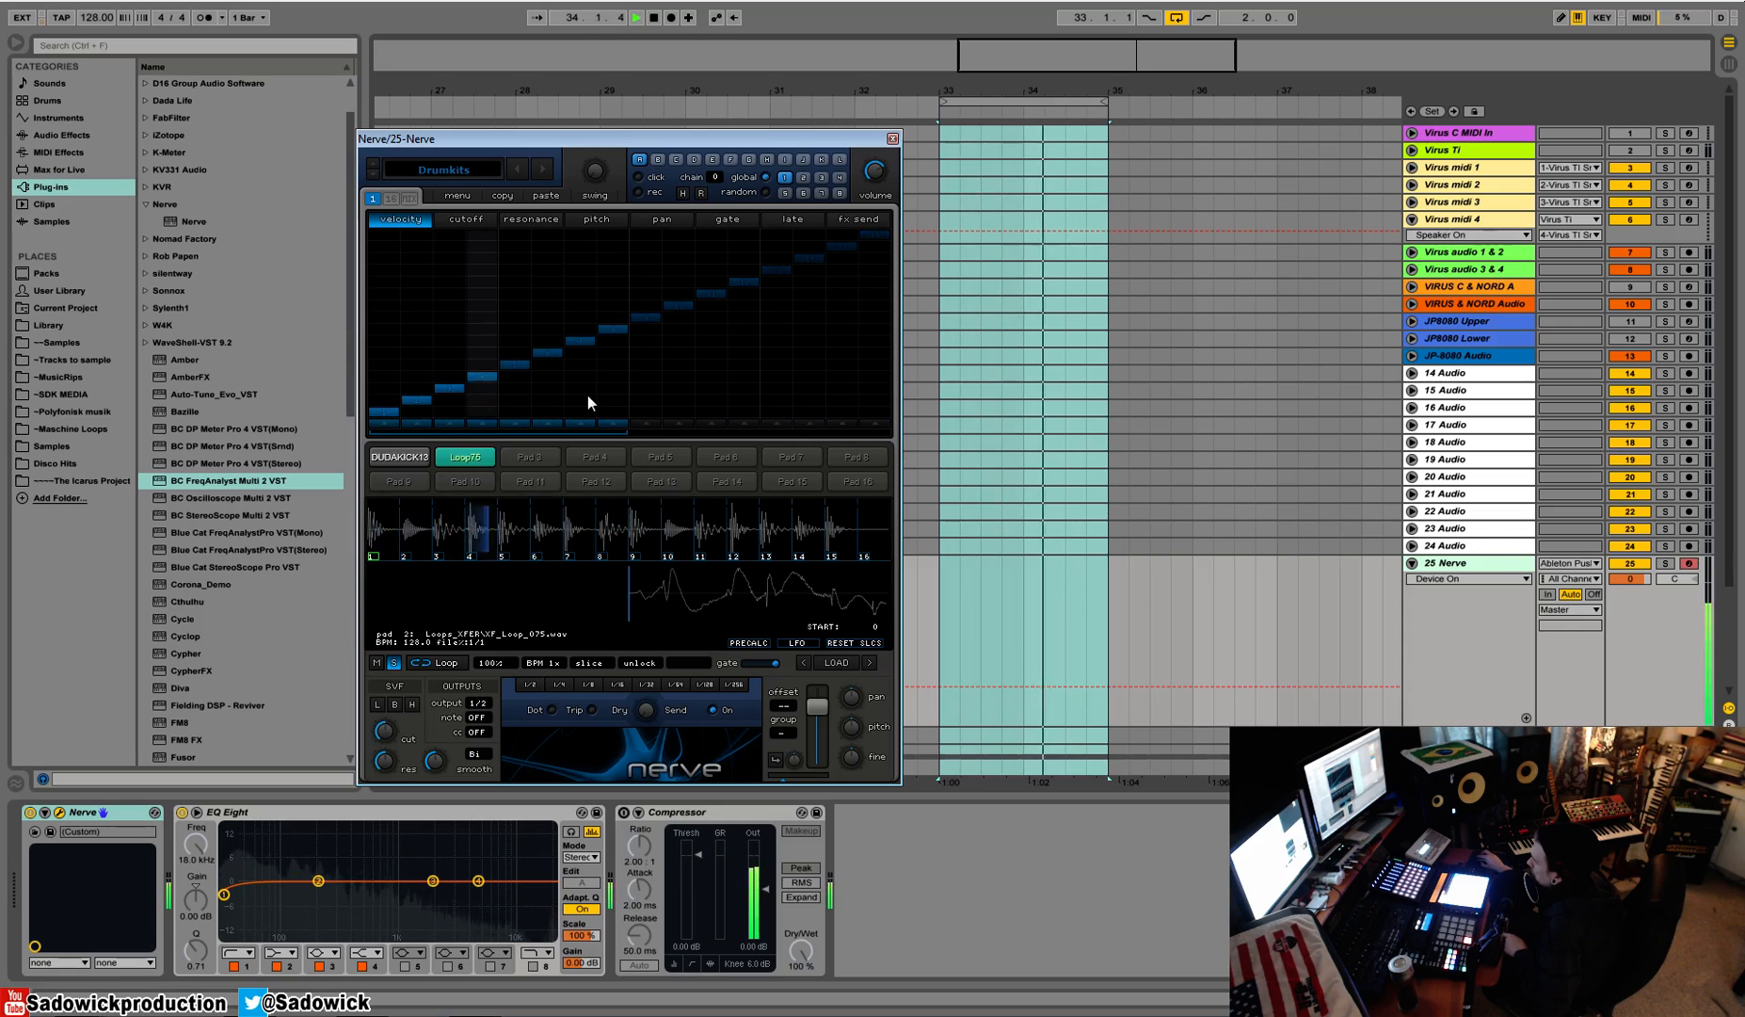
pyautogui.press('space')
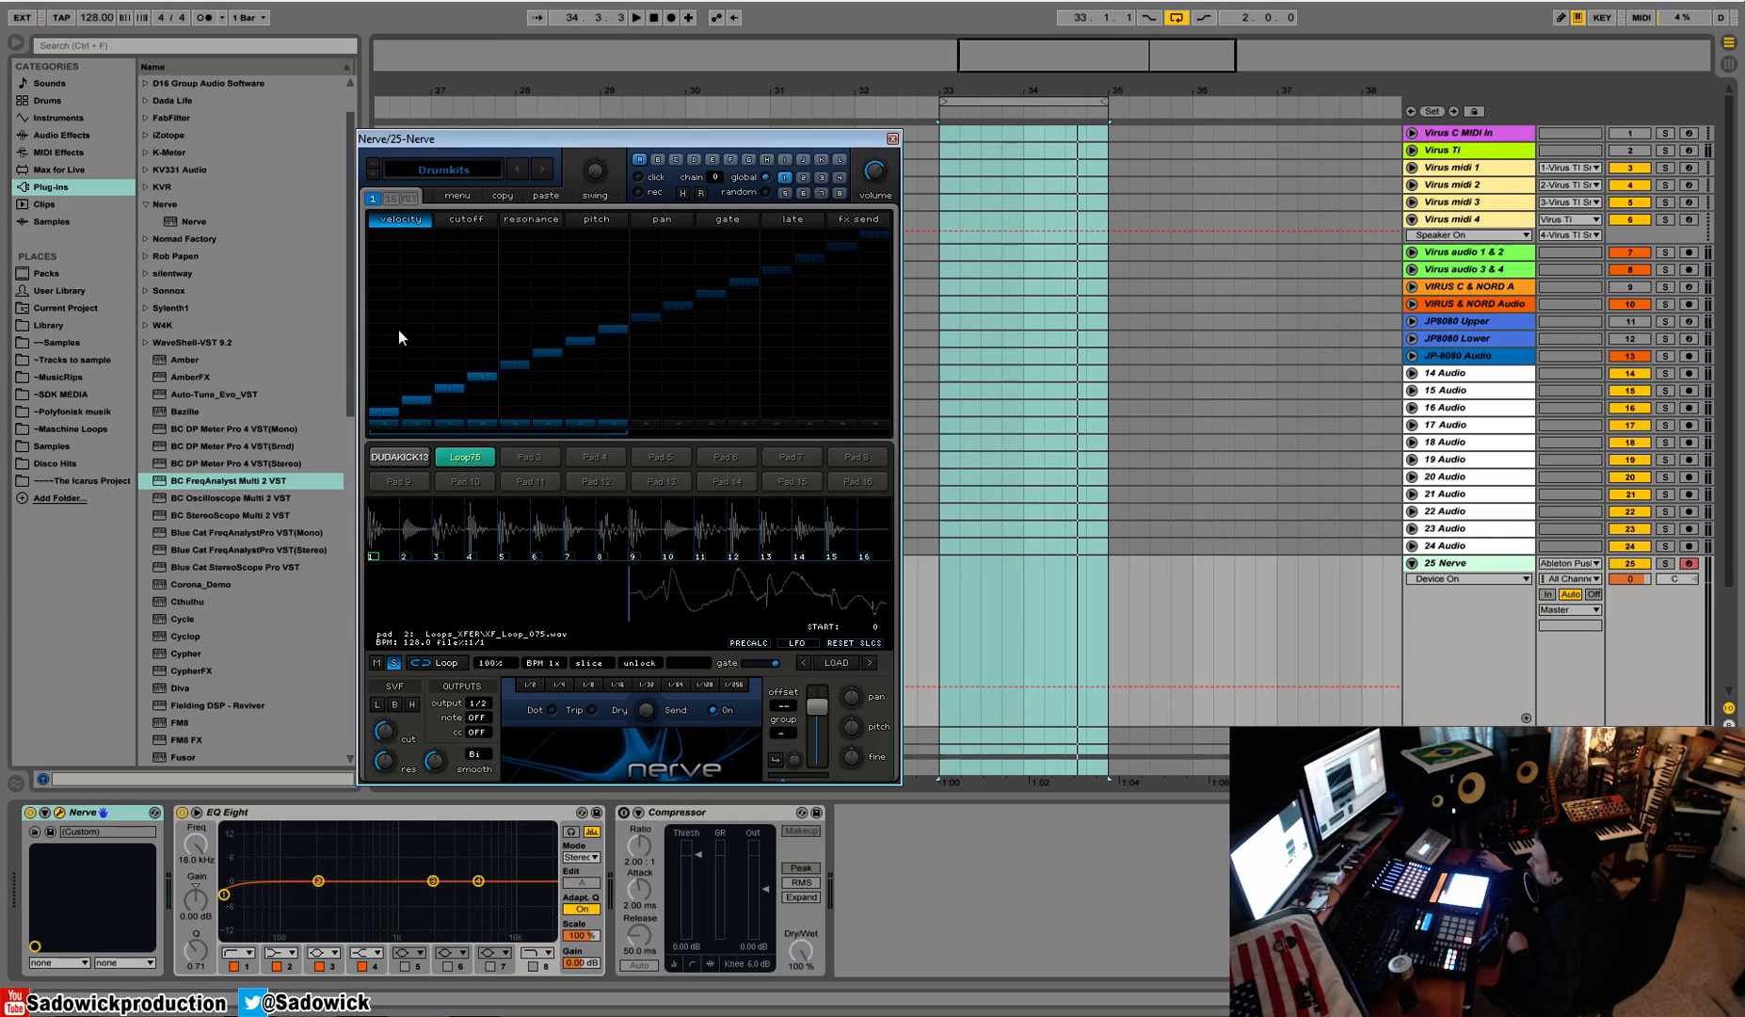
# Step: Redraw Pad 2's first eight steps to trigger slices 8, 4, 2, 3, 9, 3, 2 and 9, and play the result
pyautogui.moveTo(387, 337)
pyautogui.mouseDown()
pyautogui.moveTo(457, 399)
pyautogui.moveTo(572, 357)
pyautogui.mouseUp()
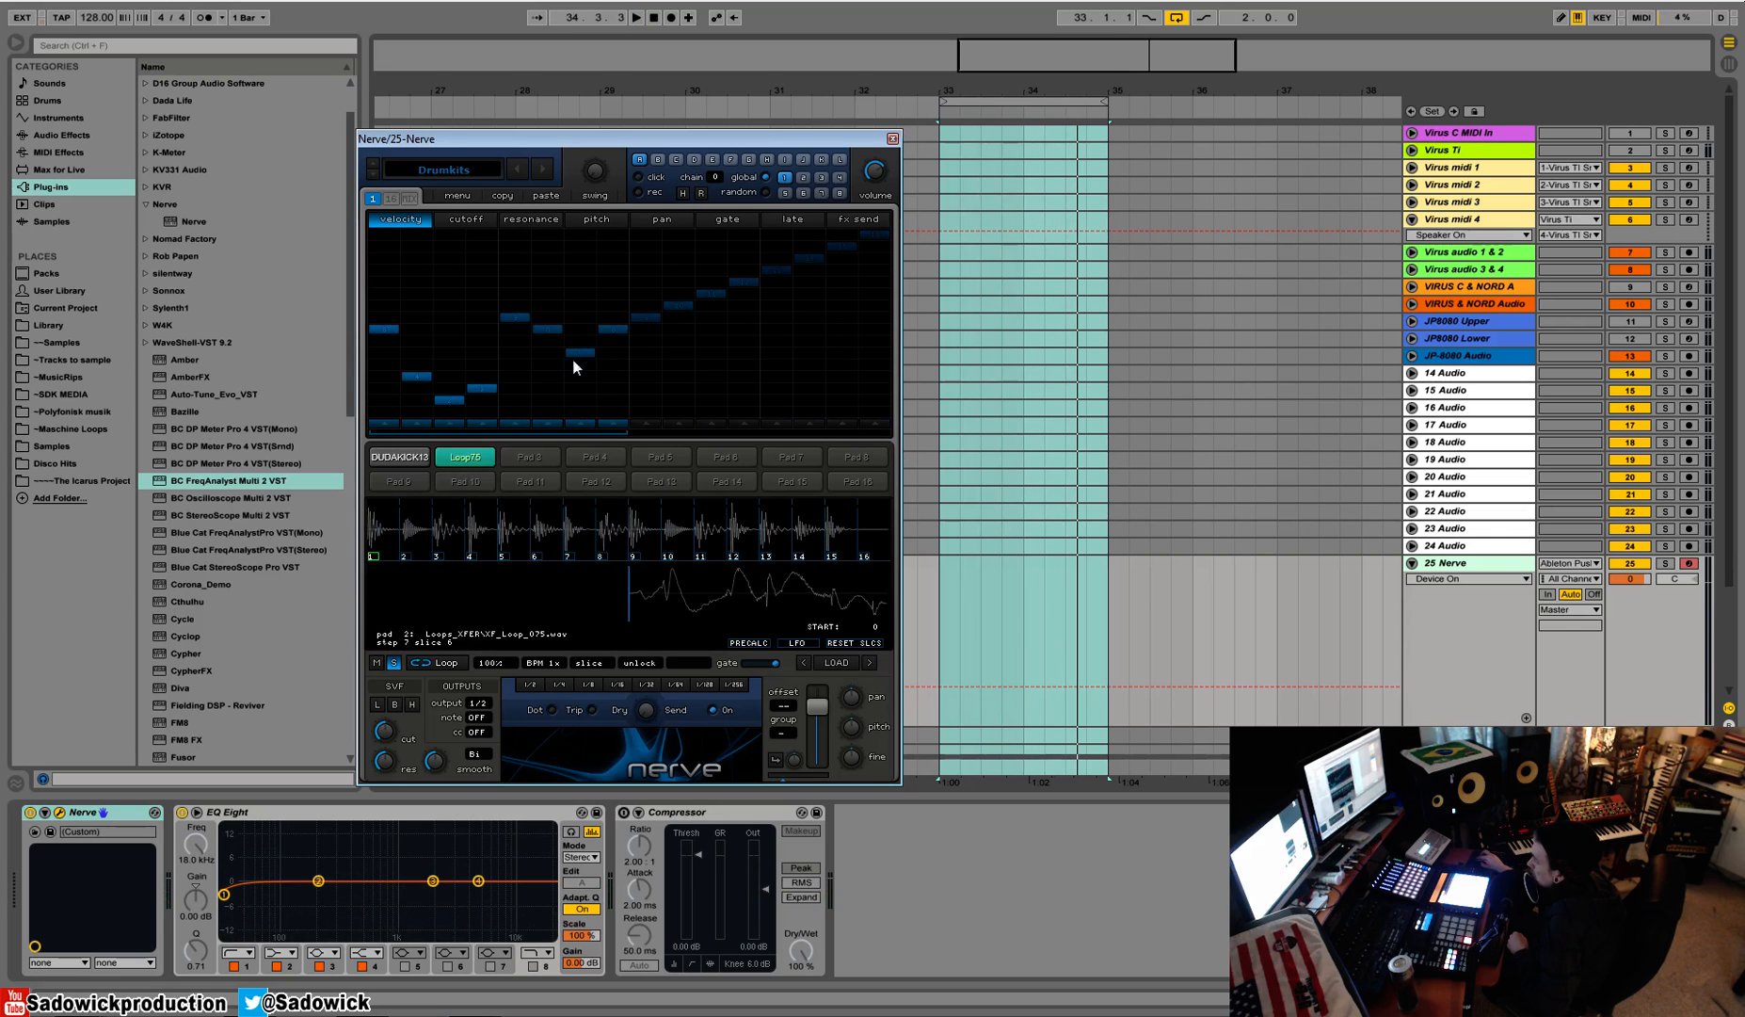
pyautogui.press('space')
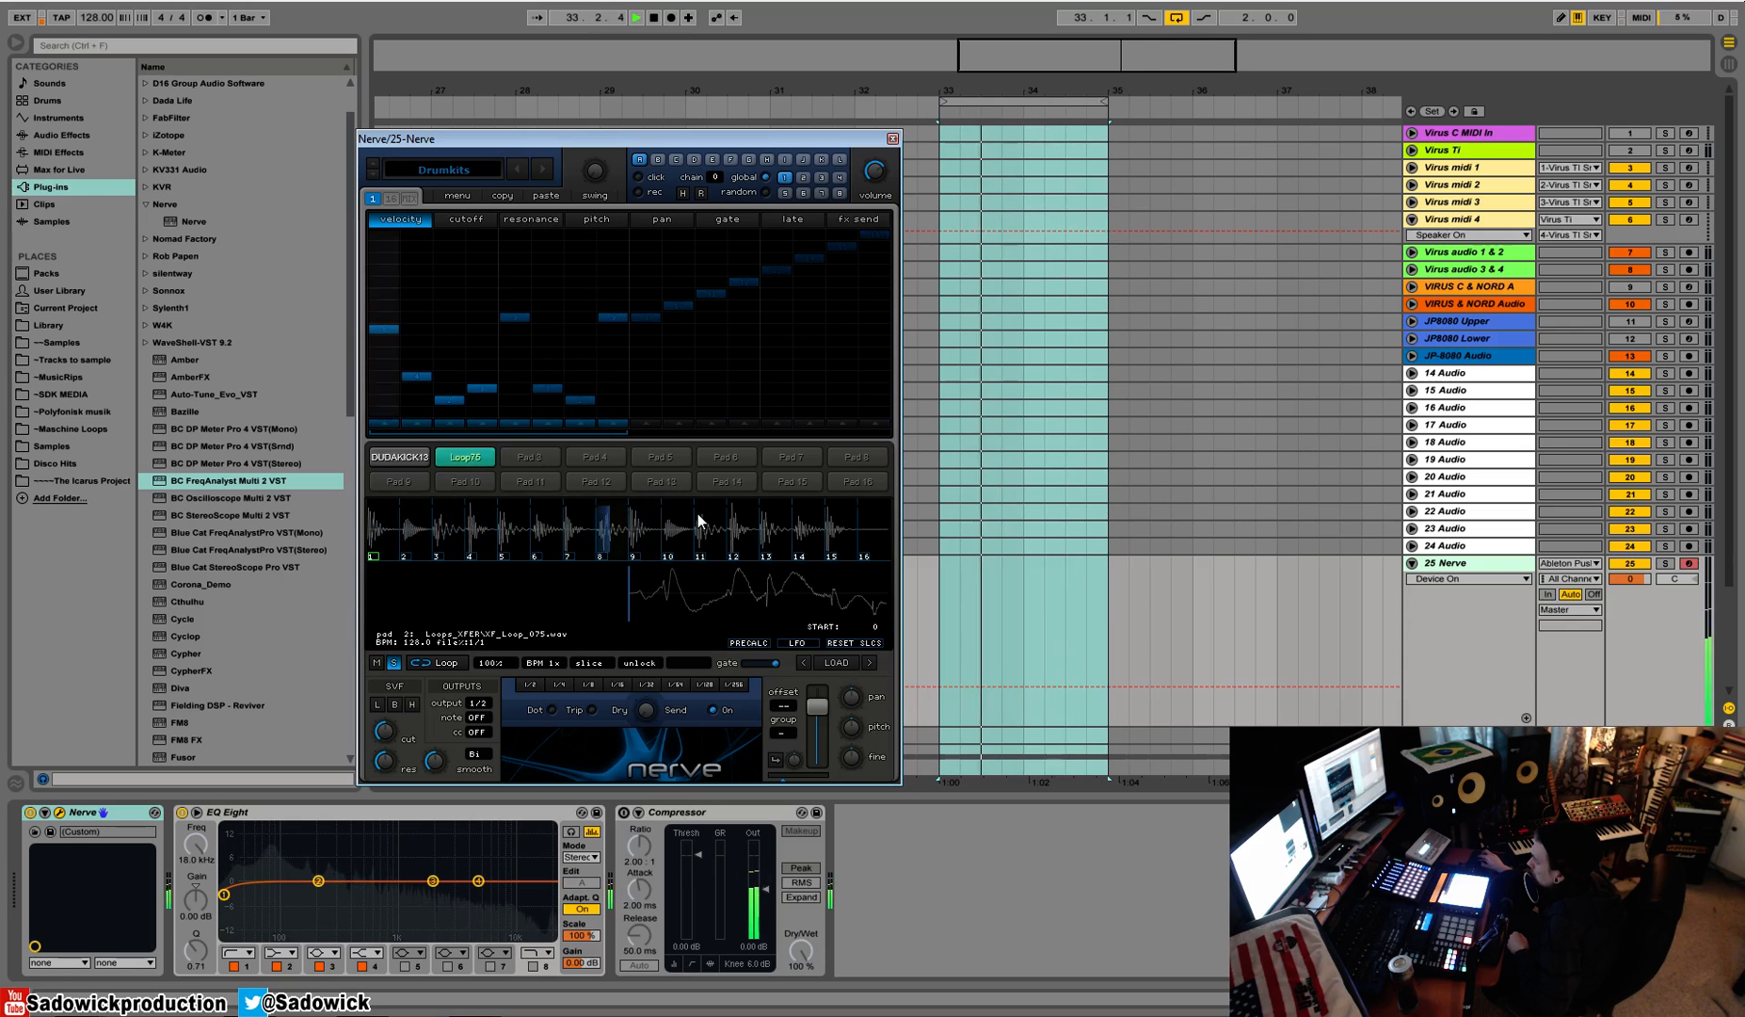
pyautogui.press('space')
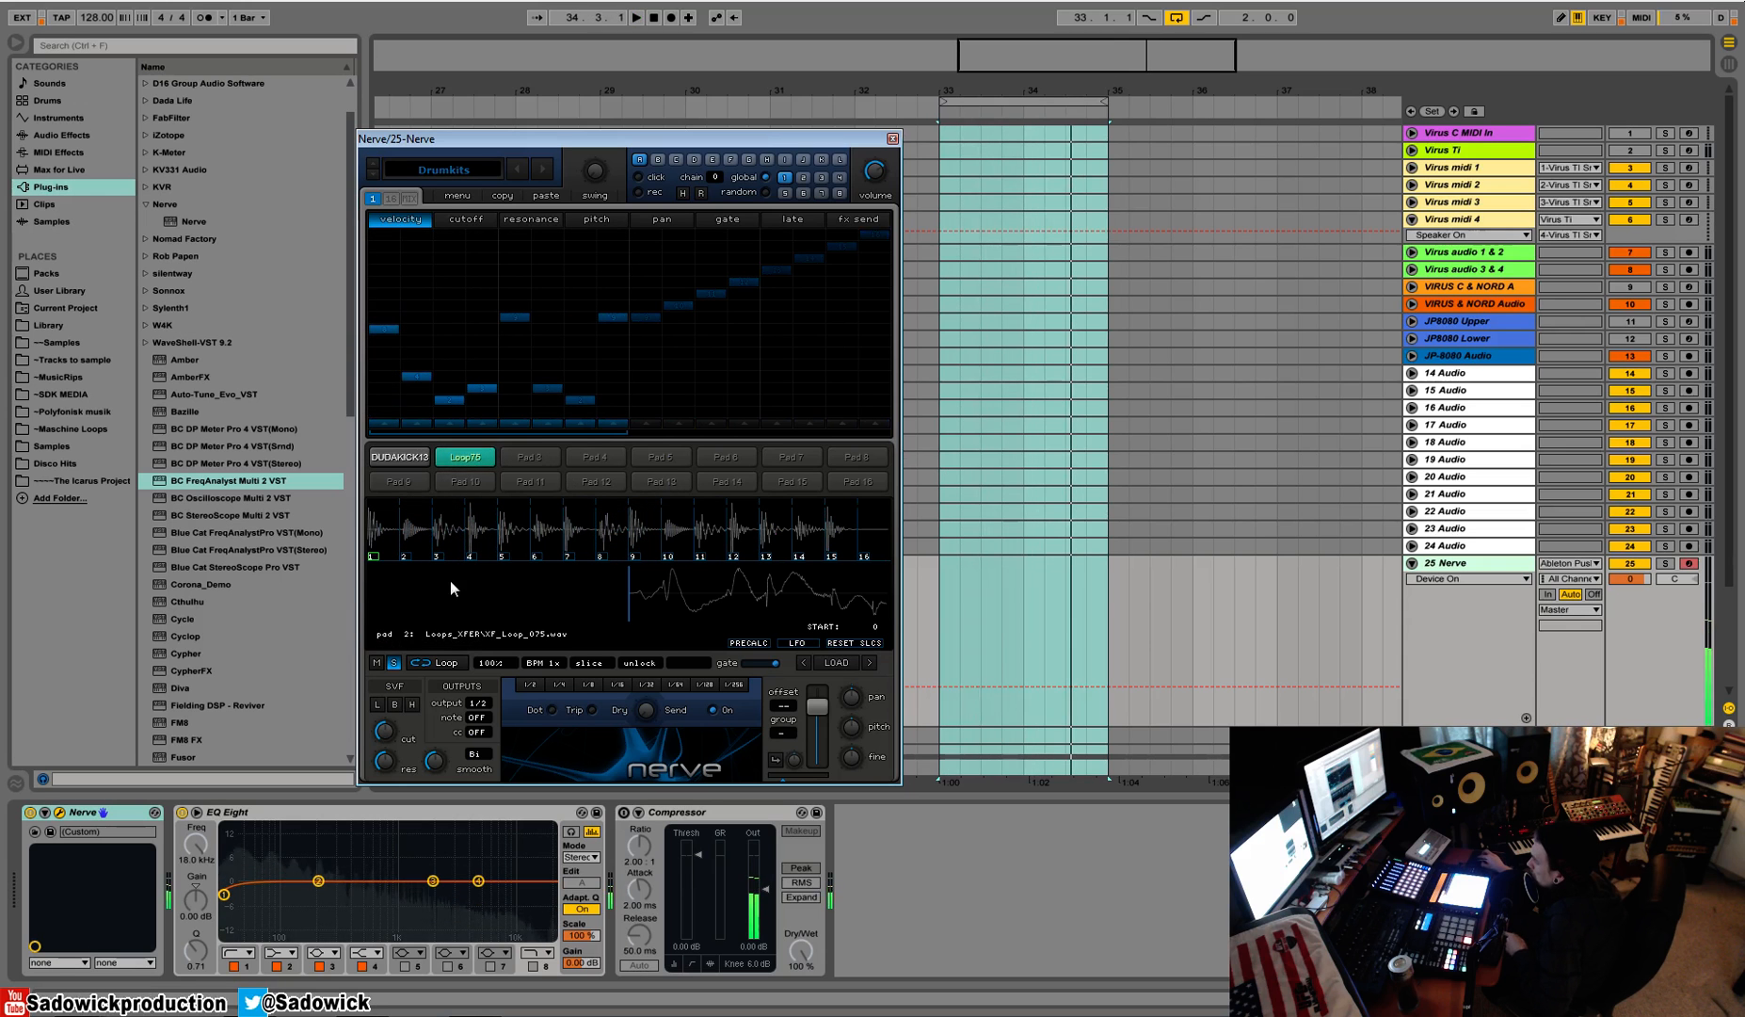
# Step: Unsolo Pad 2 and play the rearranged loop together with the kick
pyautogui.click(394, 663)
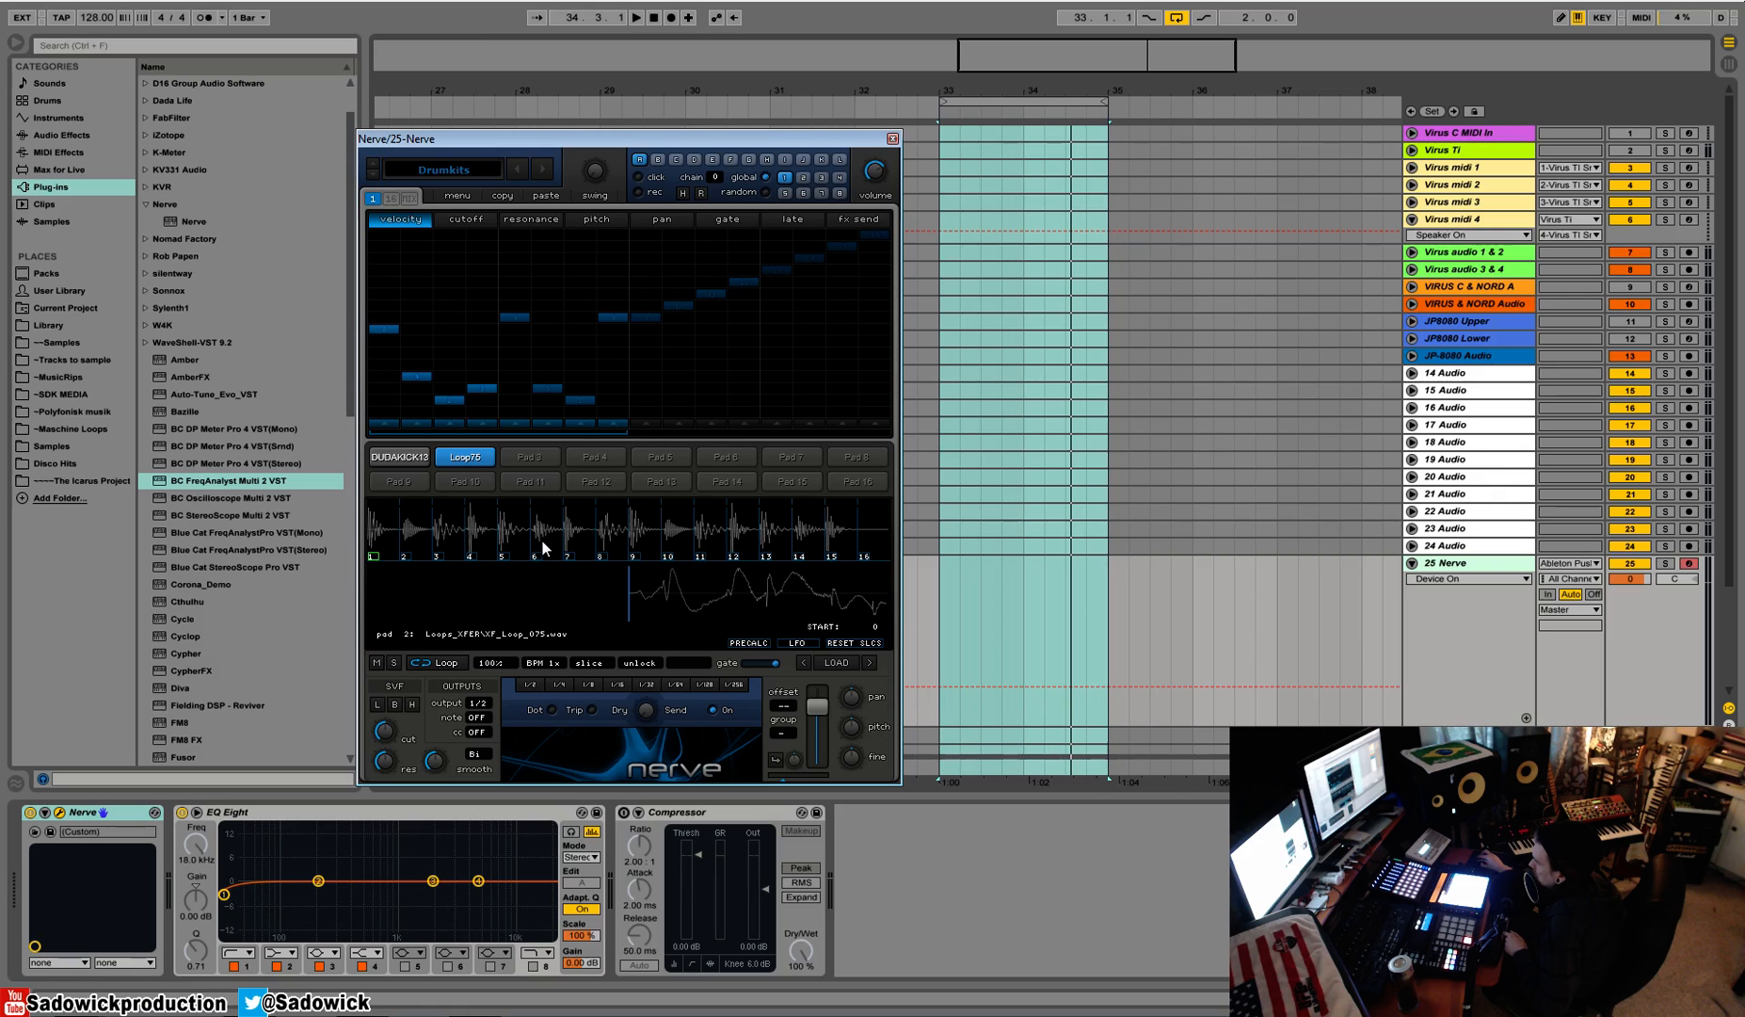
pyautogui.press('space')
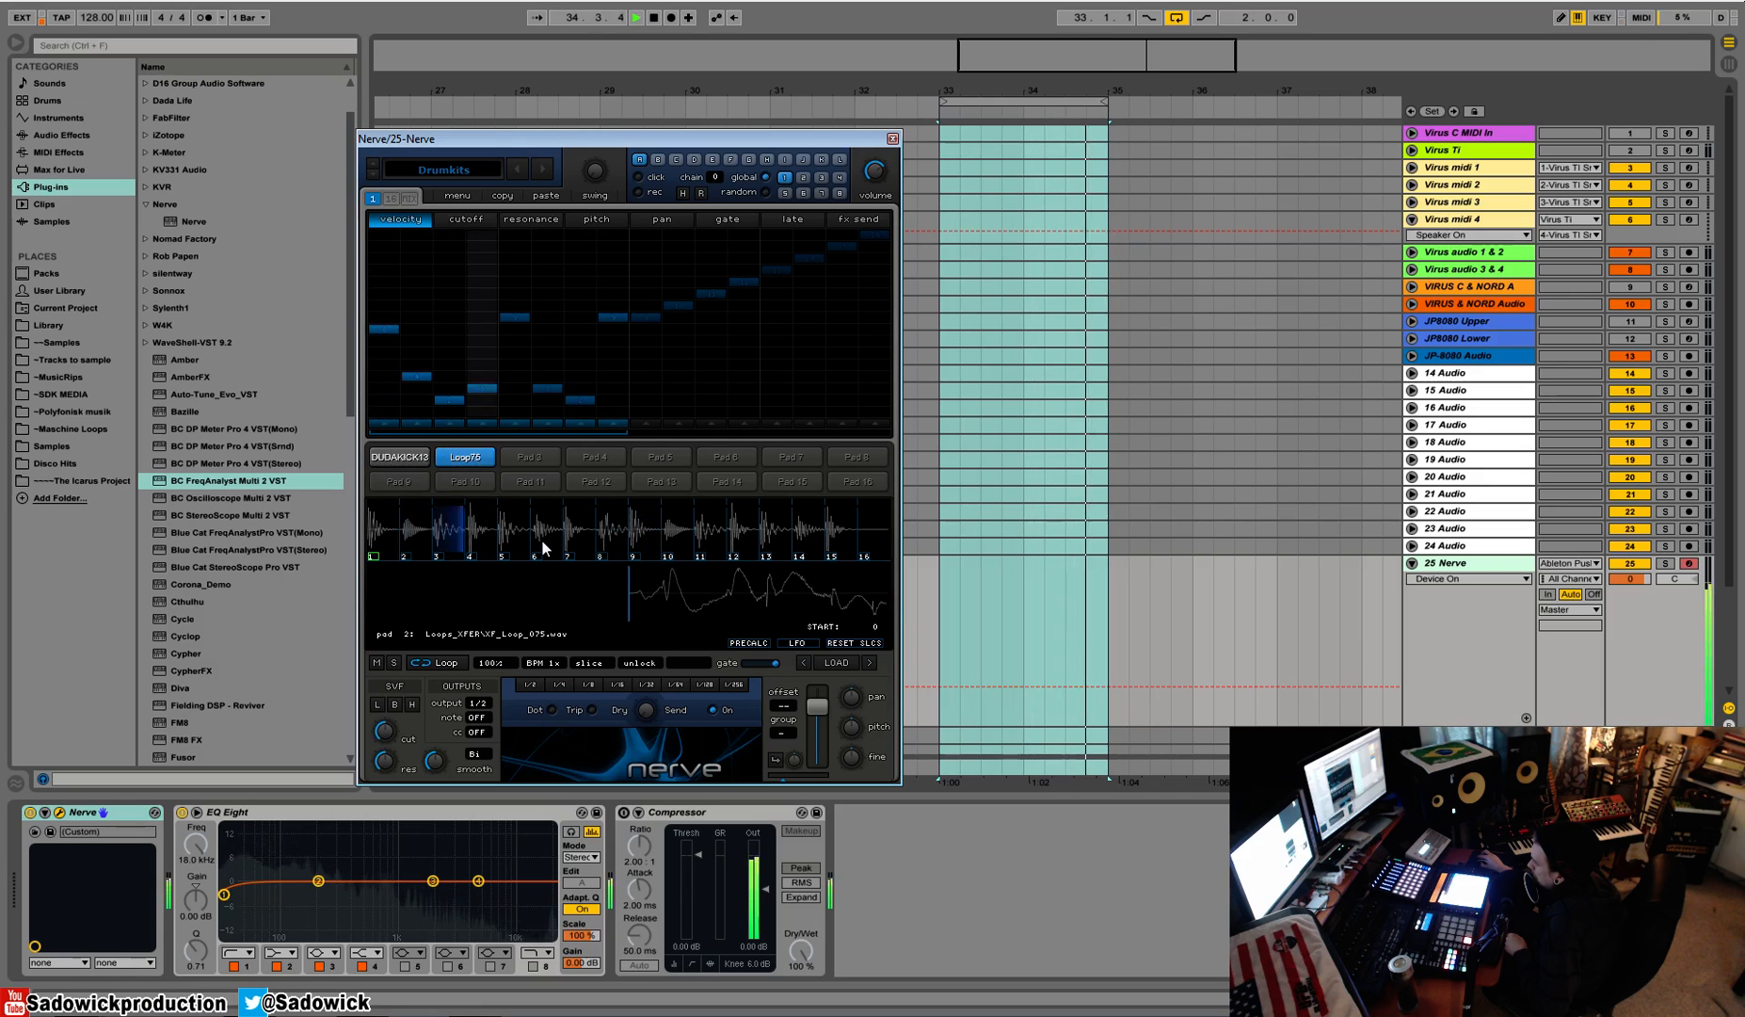
pyautogui.press('space')
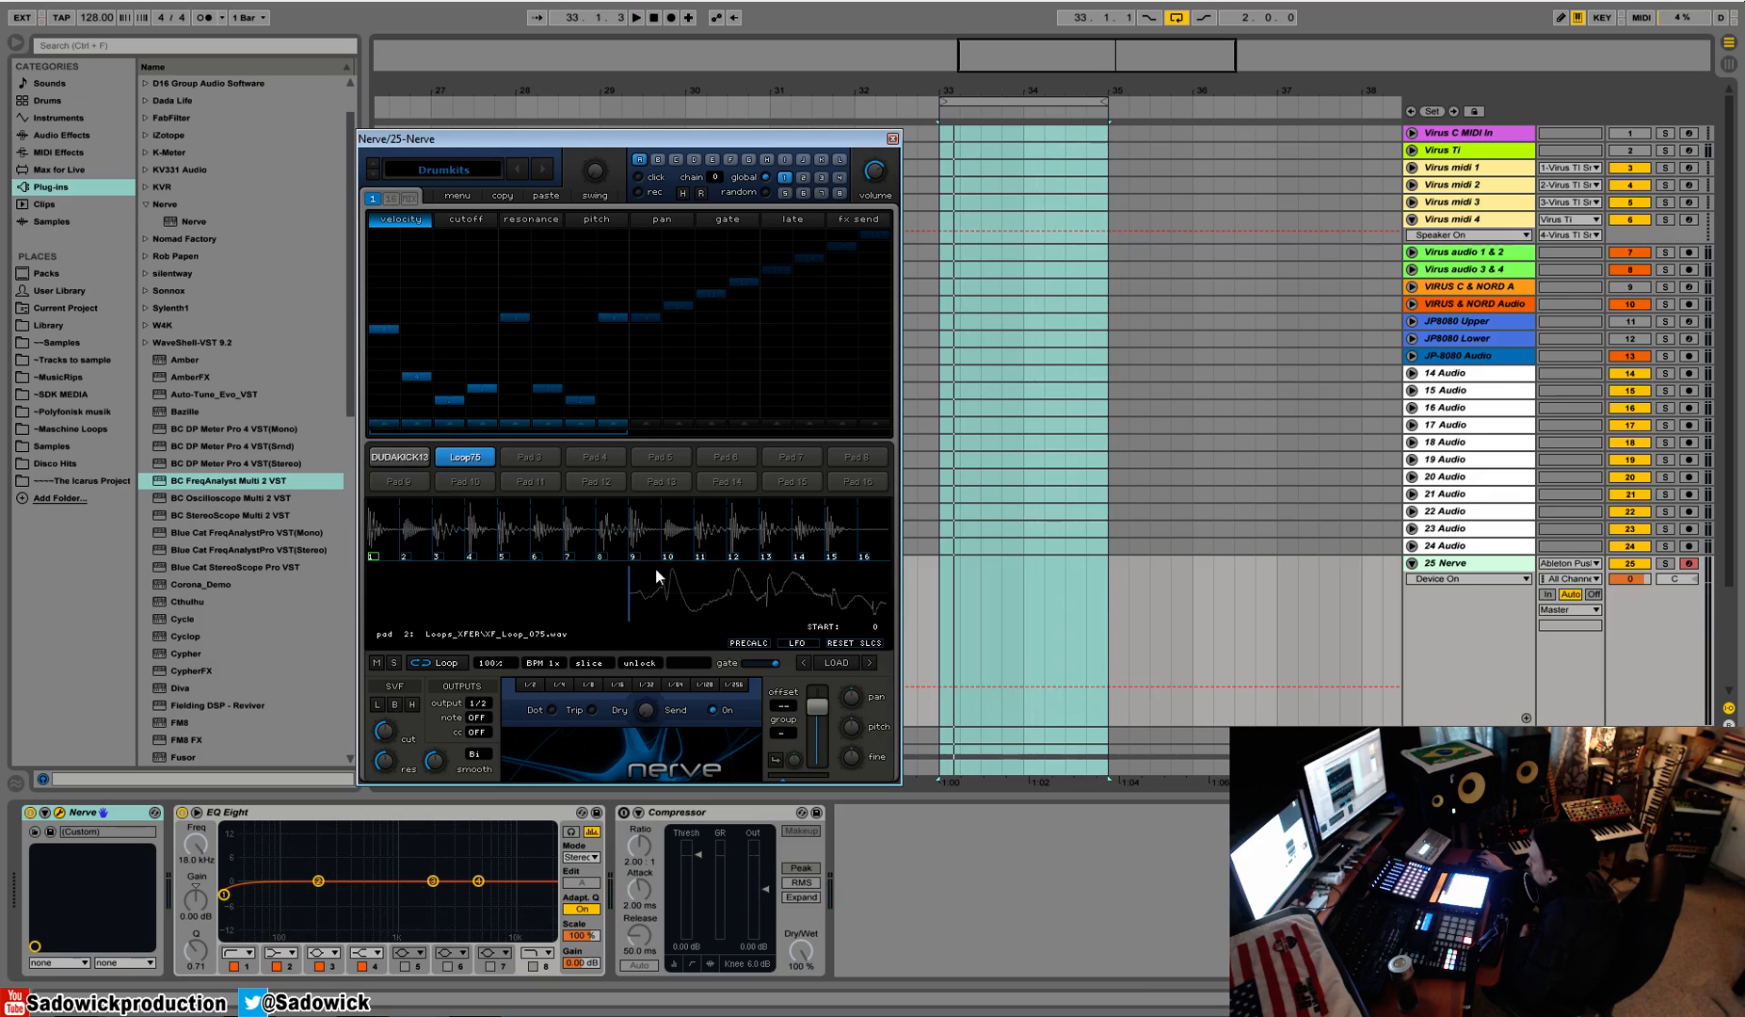
# Step: Compare slice markers 1 and 2 of Pad 2's loop in the zoomed waveform, briefly viewing Pad 1 in between
pyautogui.click(405, 556)
pyautogui.click(374, 556)
pyautogui.click(407, 558)
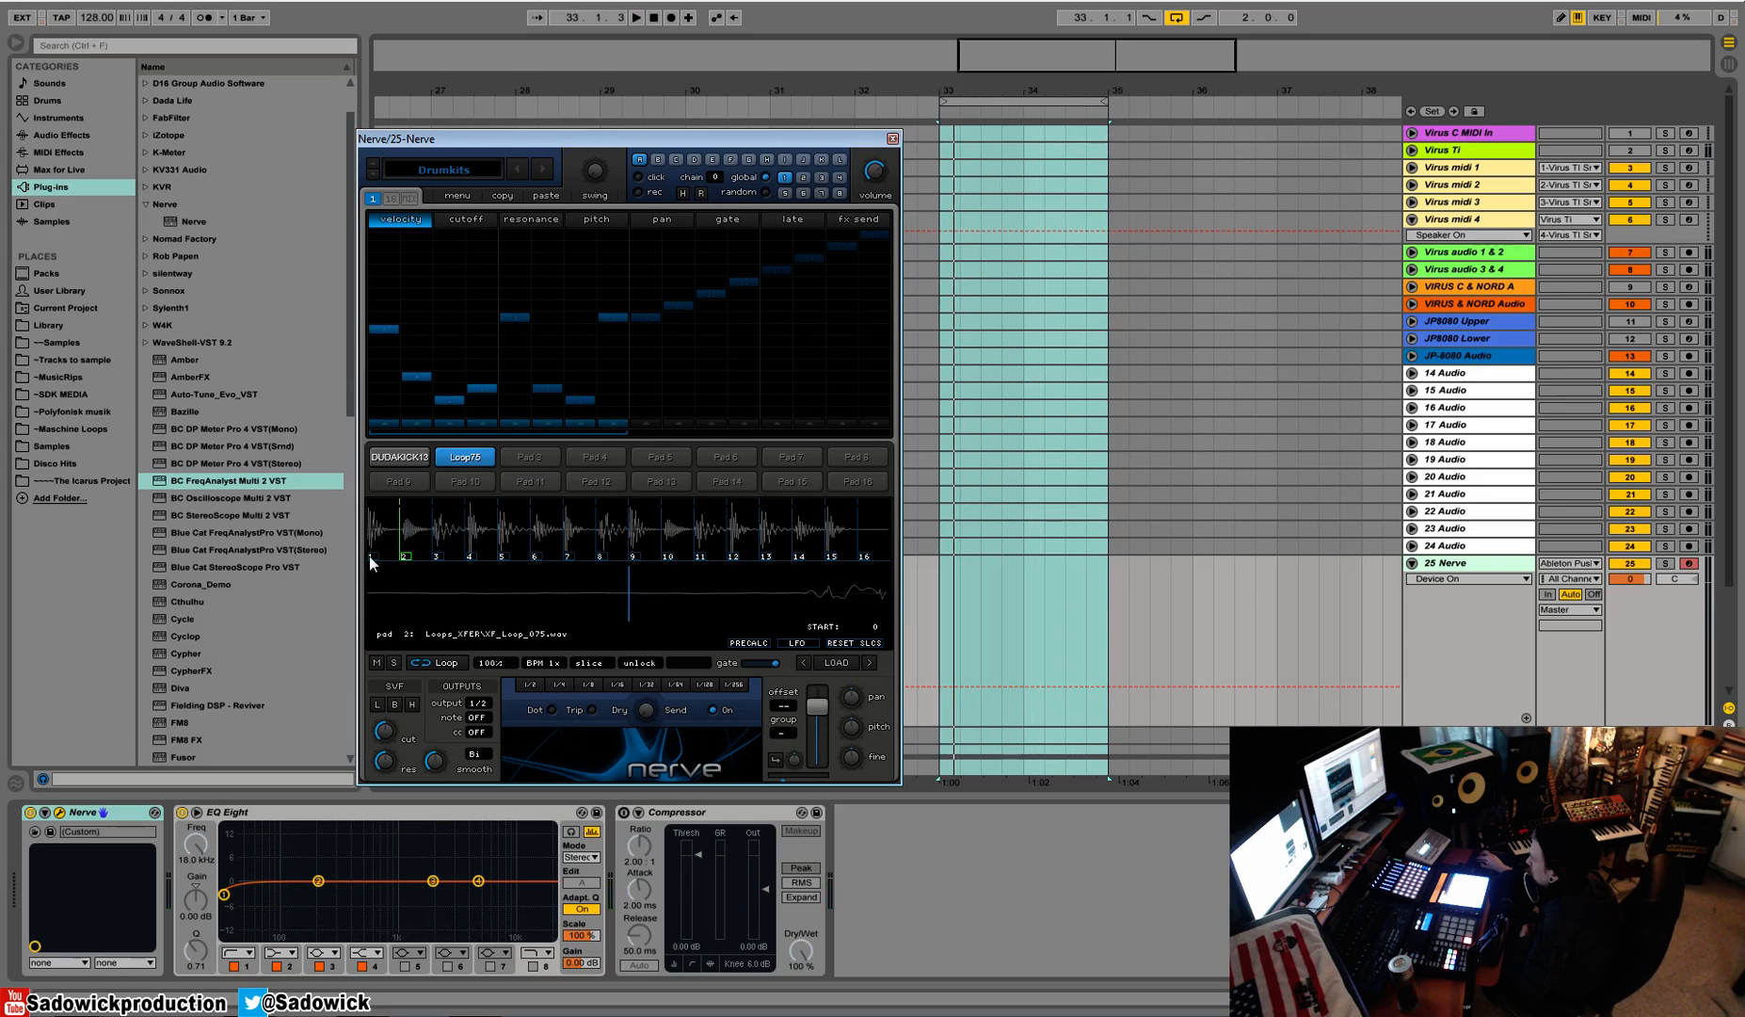
pyautogui.click(396, 459)
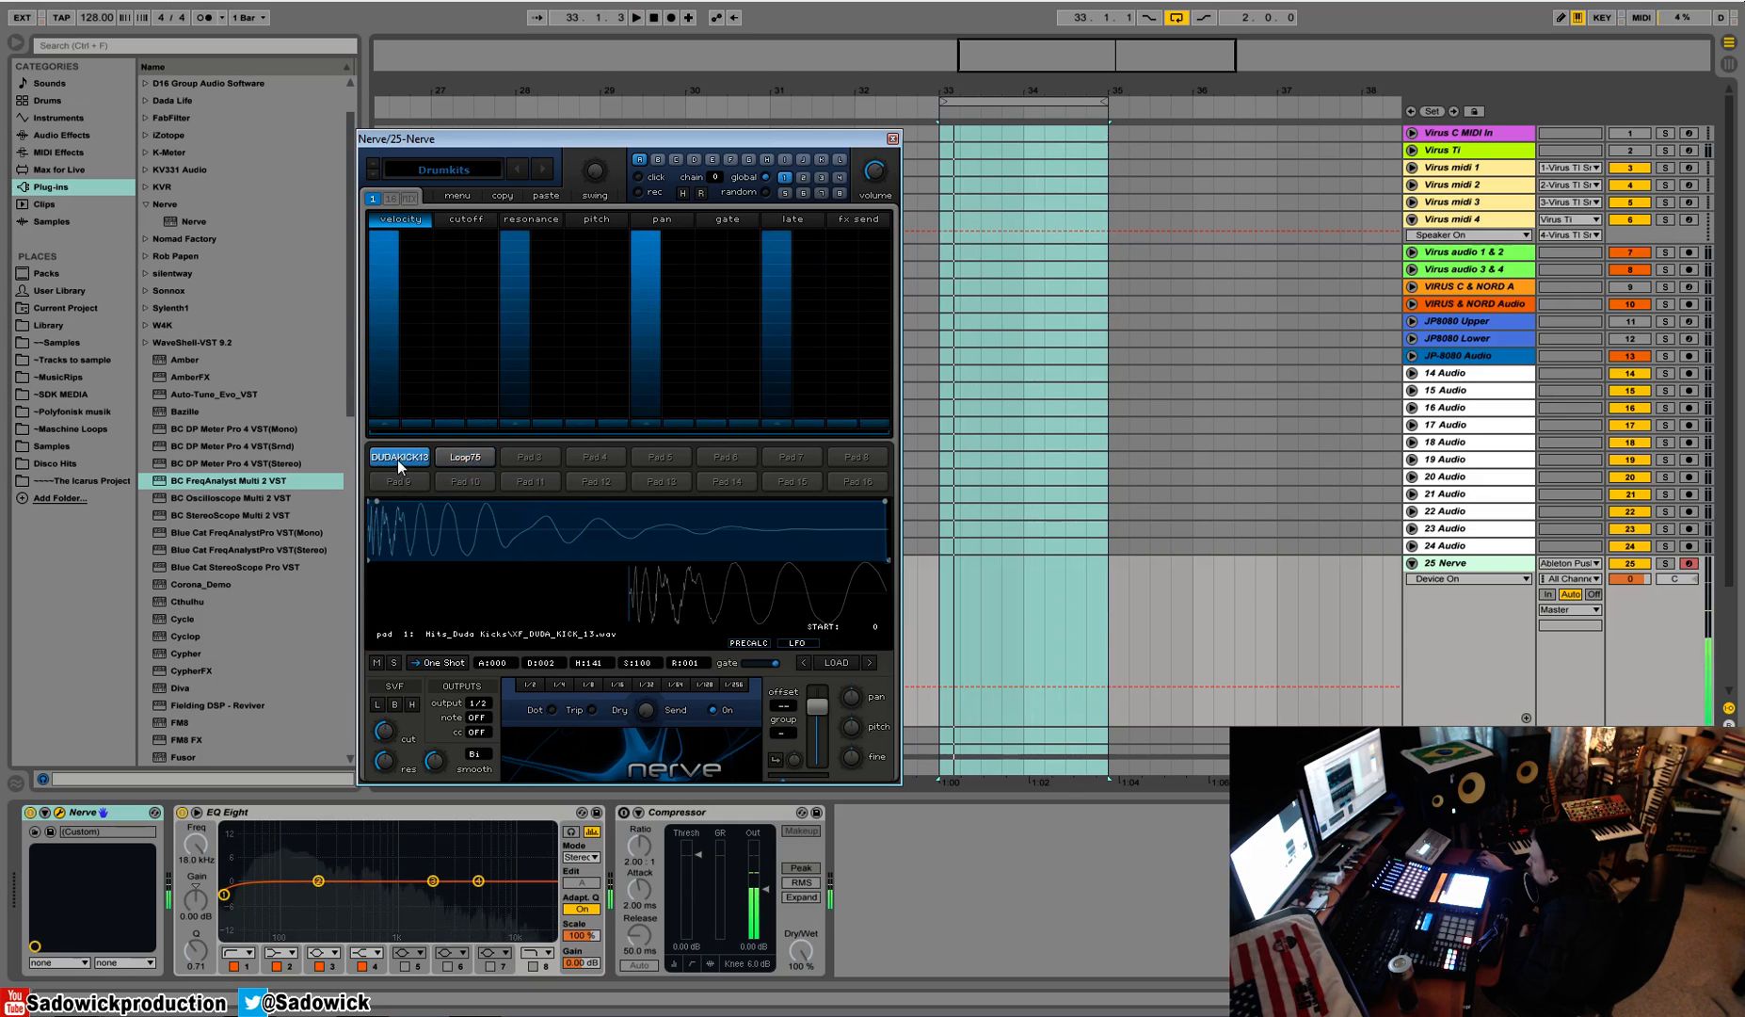
pyautogui.click(462, 455)
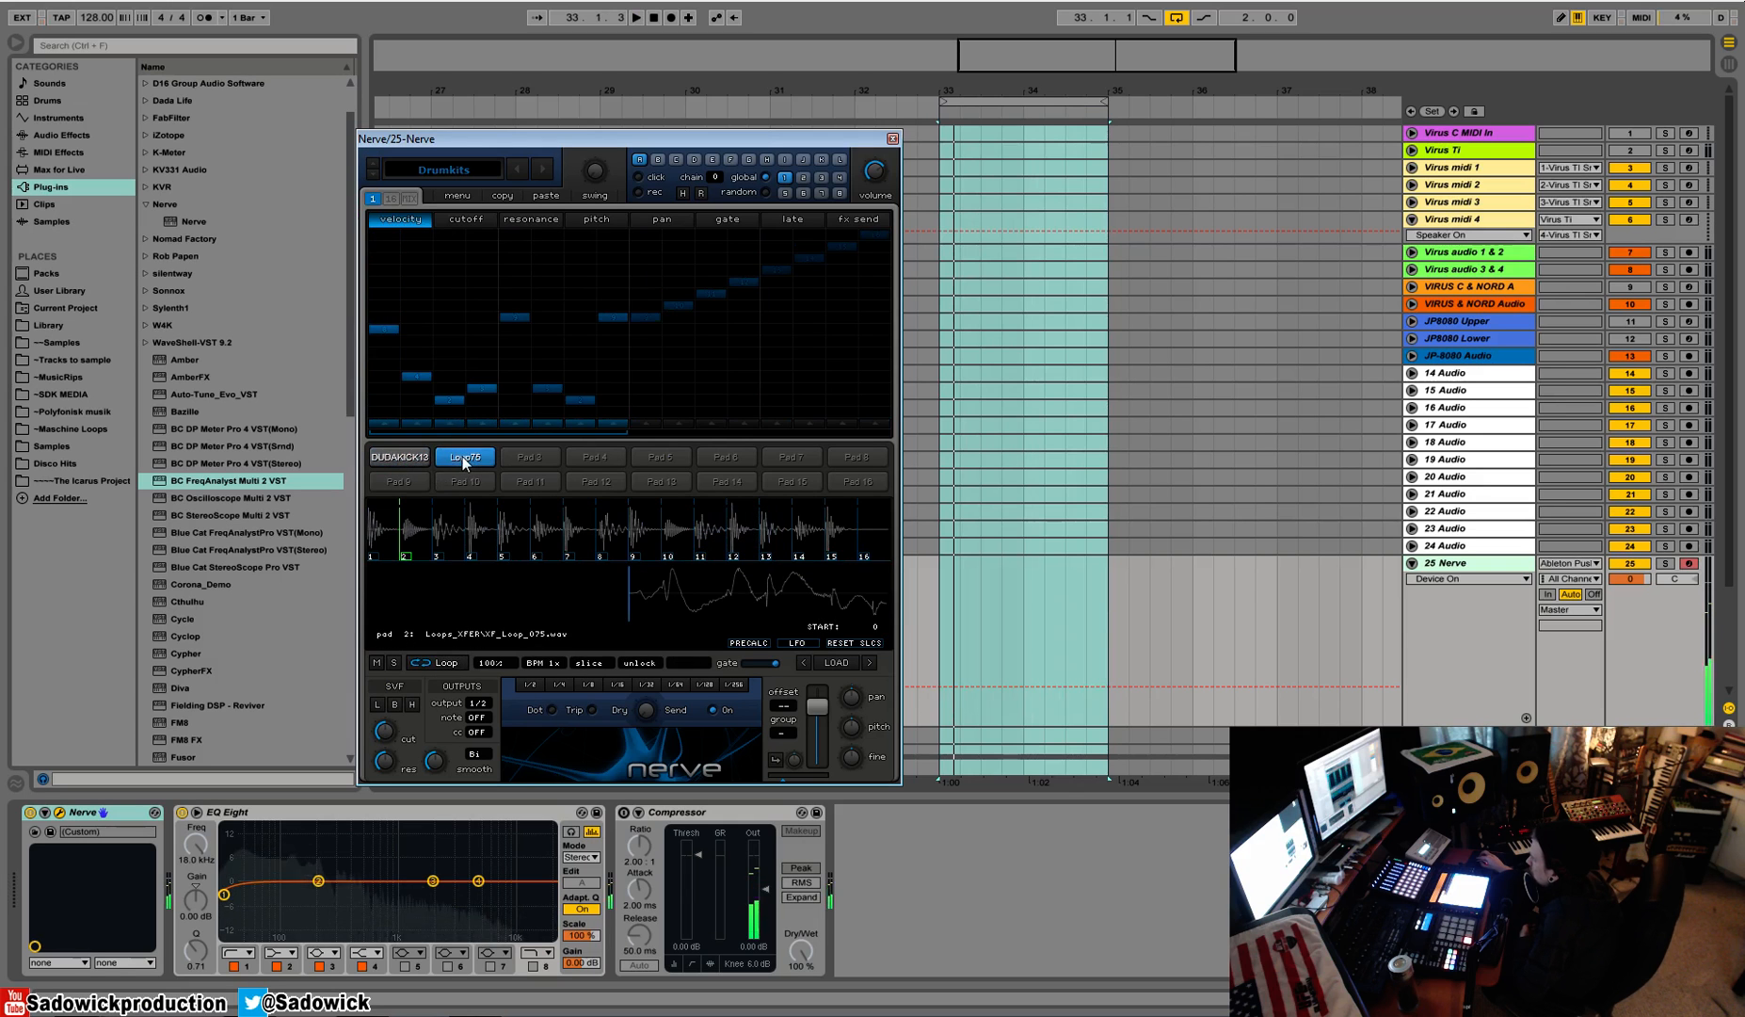
pyautogui.click(405, 556)
pyautogui.click(380, 556)
pyautogui.click(406, 557)
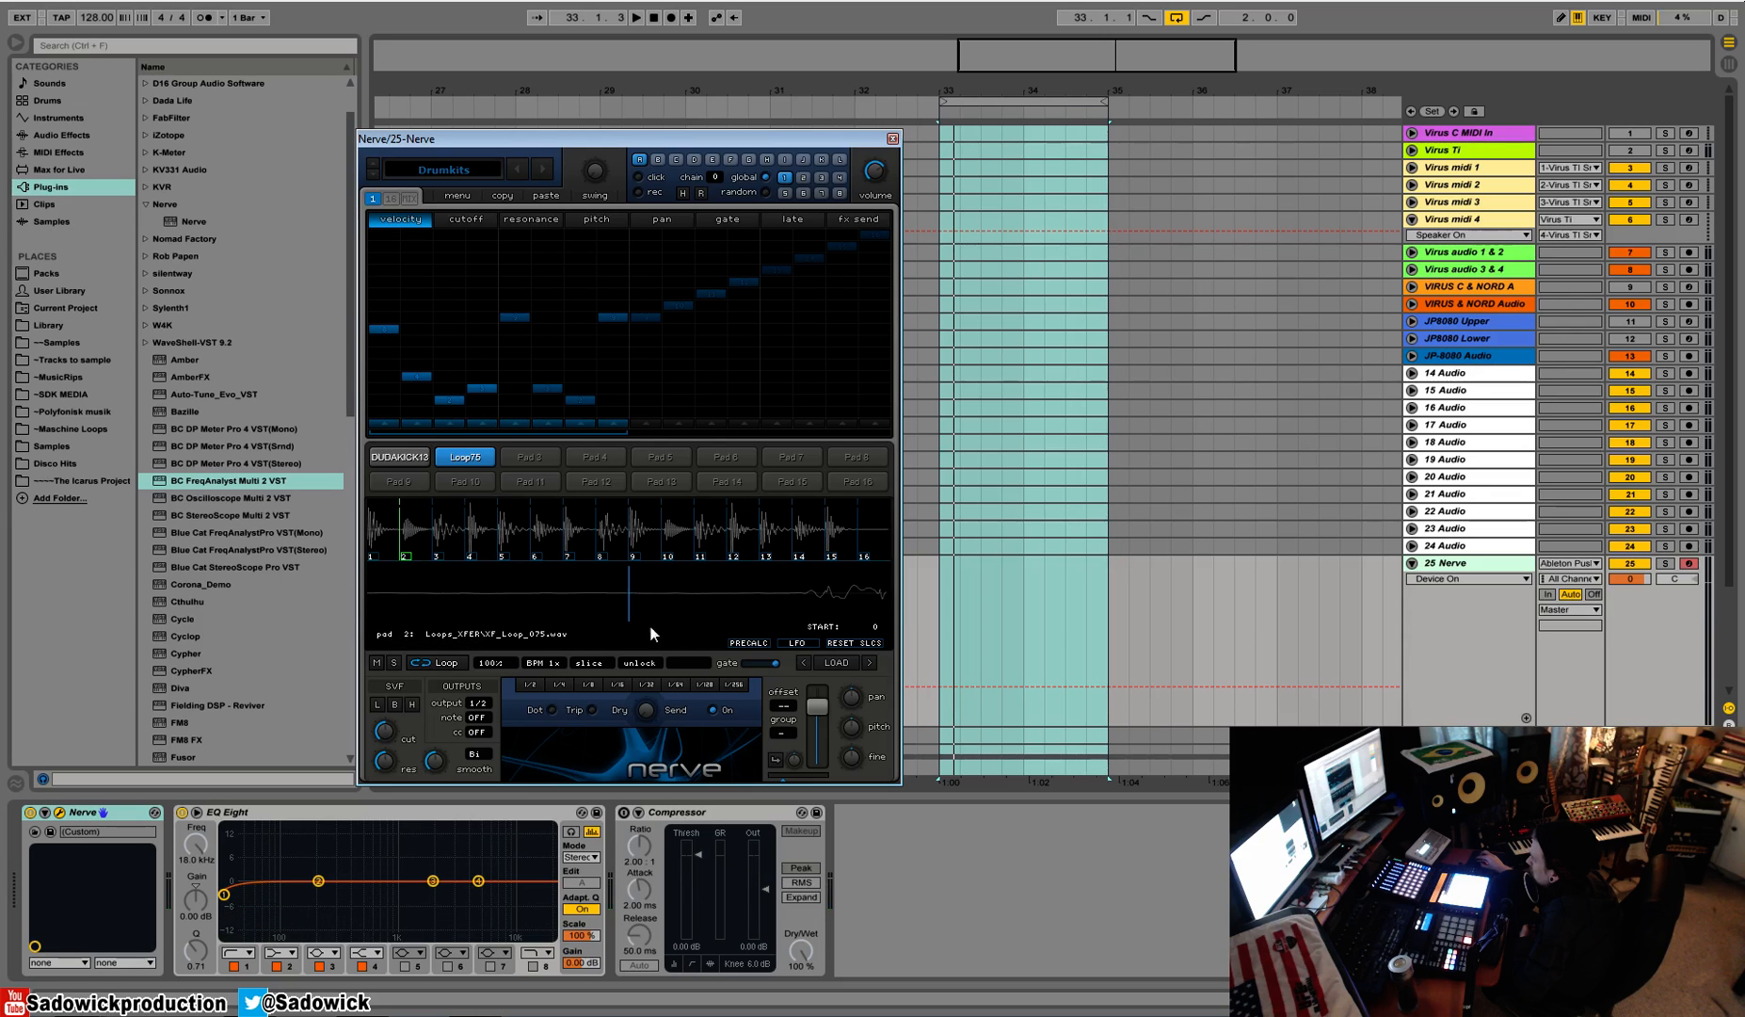
# Step: Shift slice 2's start point in the zoomed waveform, trying 415 and other positions
pyautogui.click(803, 597)
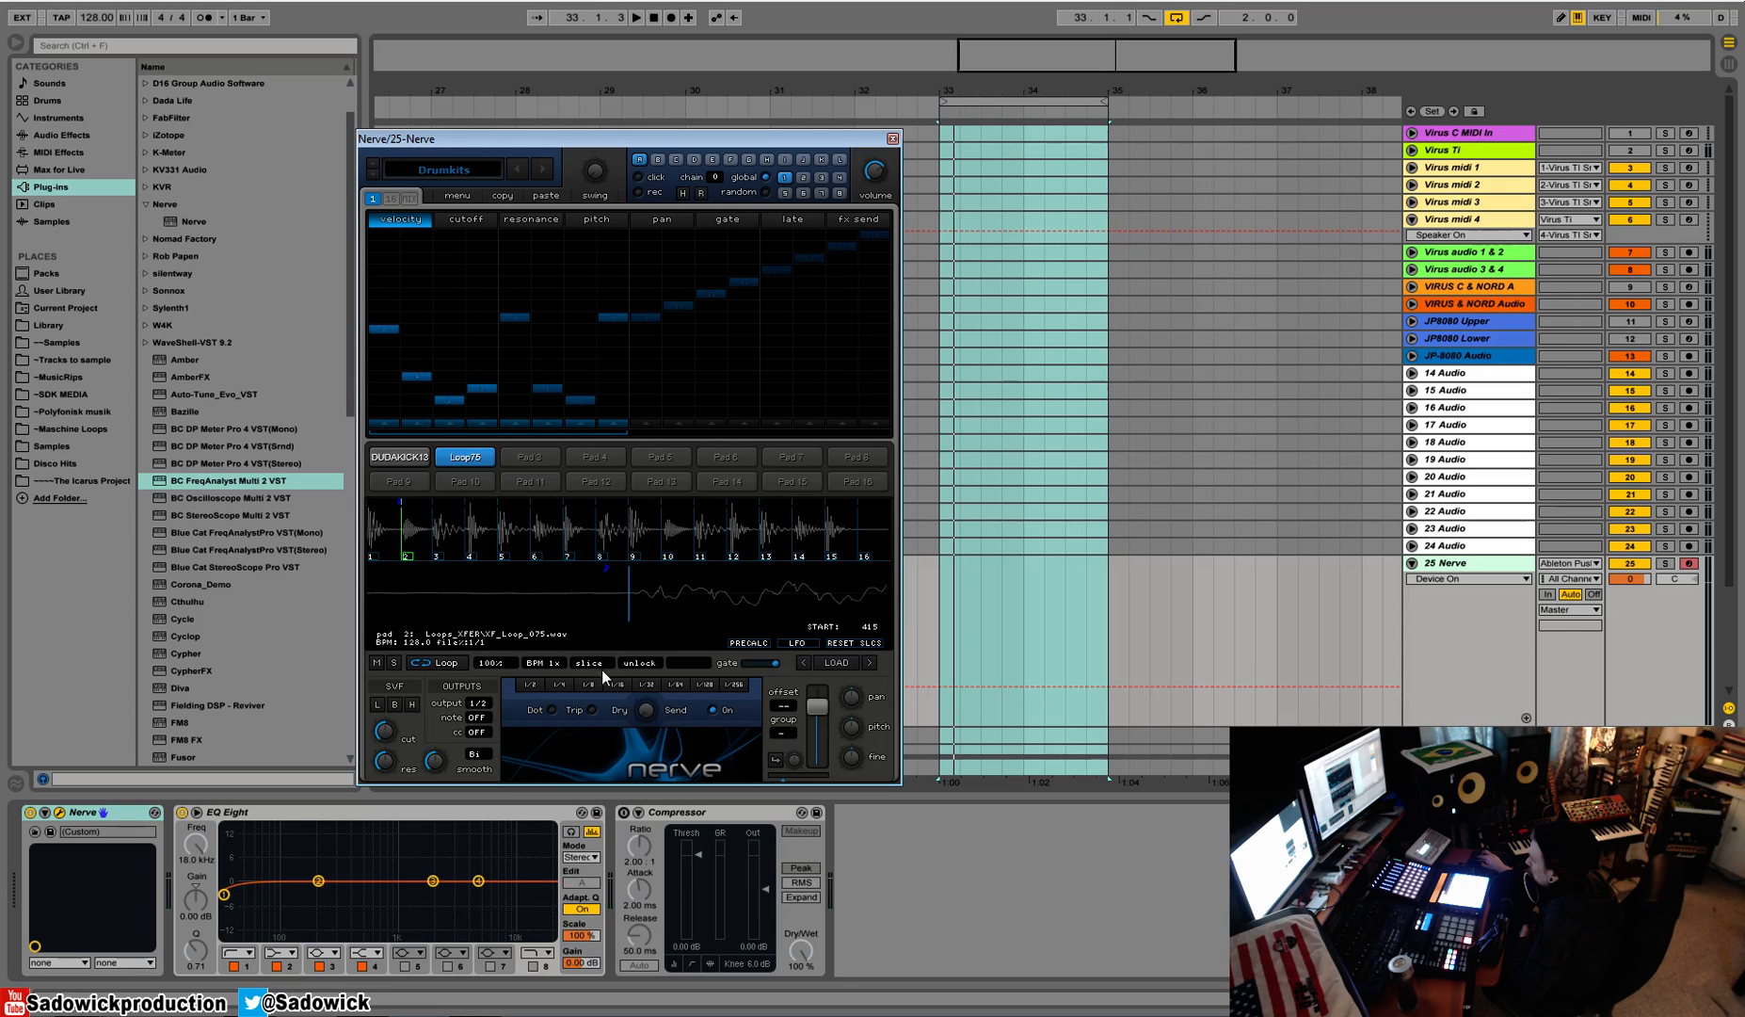
pyautogui.click(534, 594)
pyautogui.moveTo(788, 595); pyautogui.dragTo(695, 596)
pyautogui.click(674, 597)
pyautogui.click(639, 599)
# Step: Go through slices 3 to 7 of Pad 2's loop, moving slice 5's start point to -26 and adjusting slice 6's start
pyautogui.click(437, 557)
pyautogui.click(472, 555)
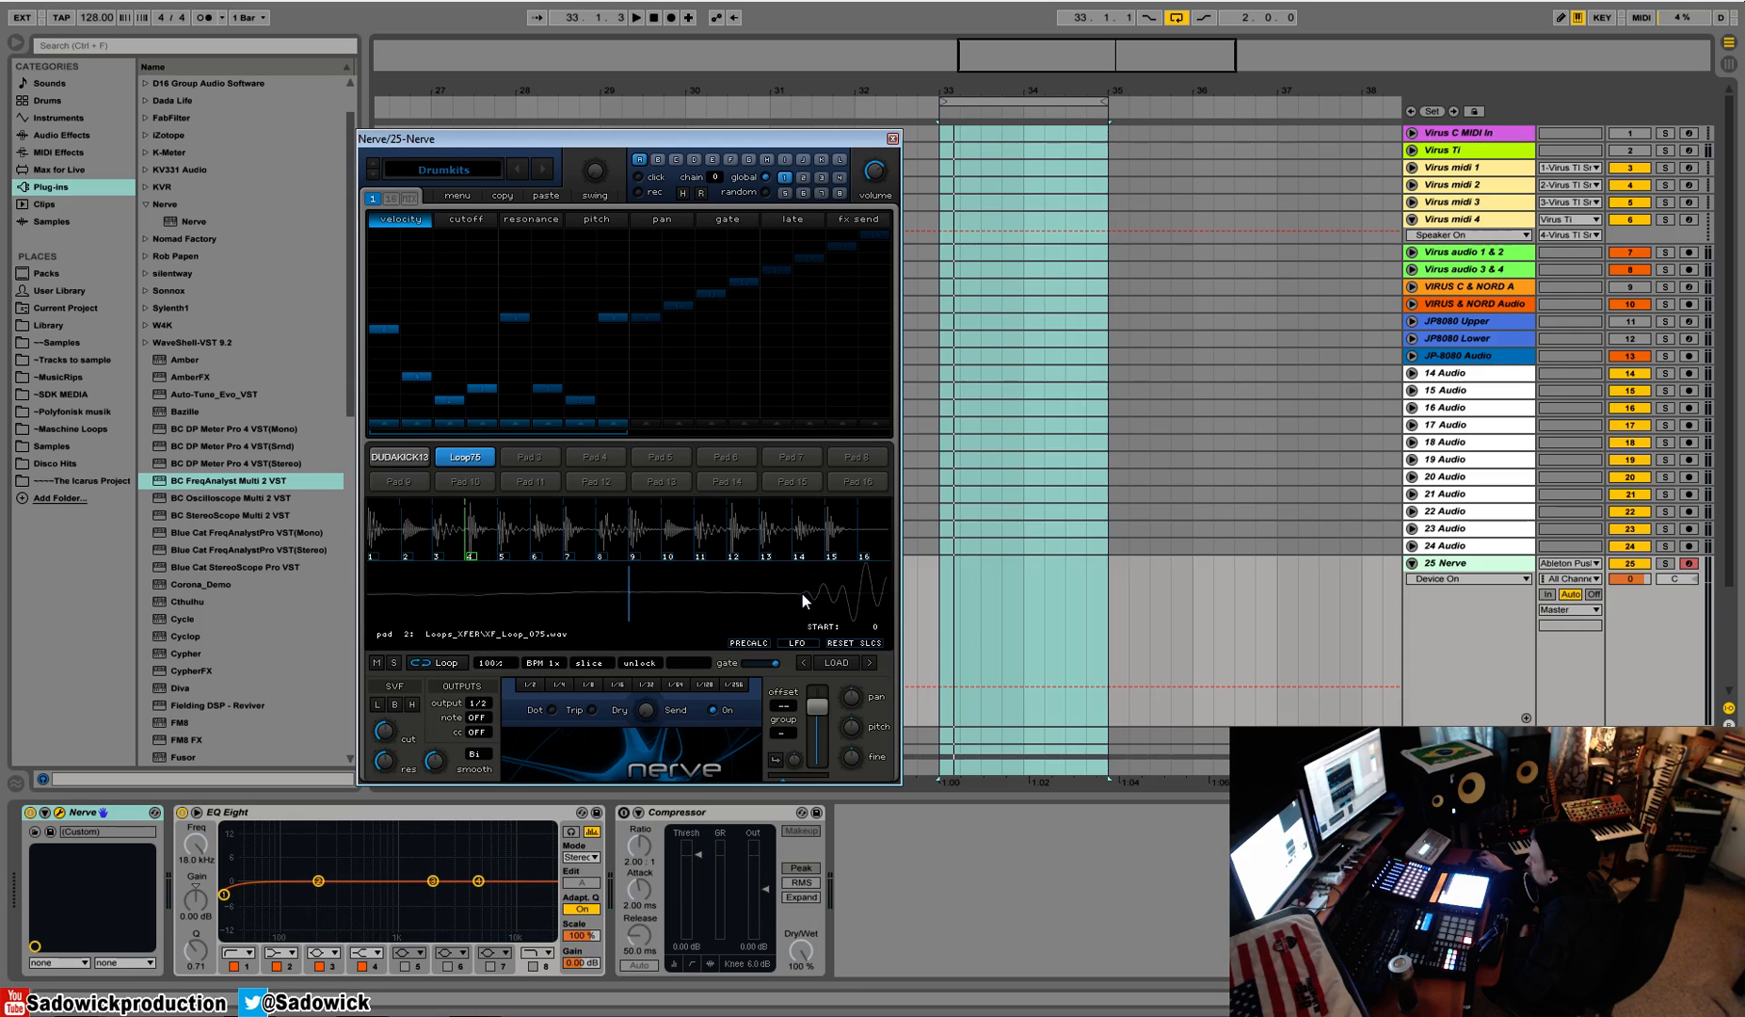
pyautogui.click(502, 555)
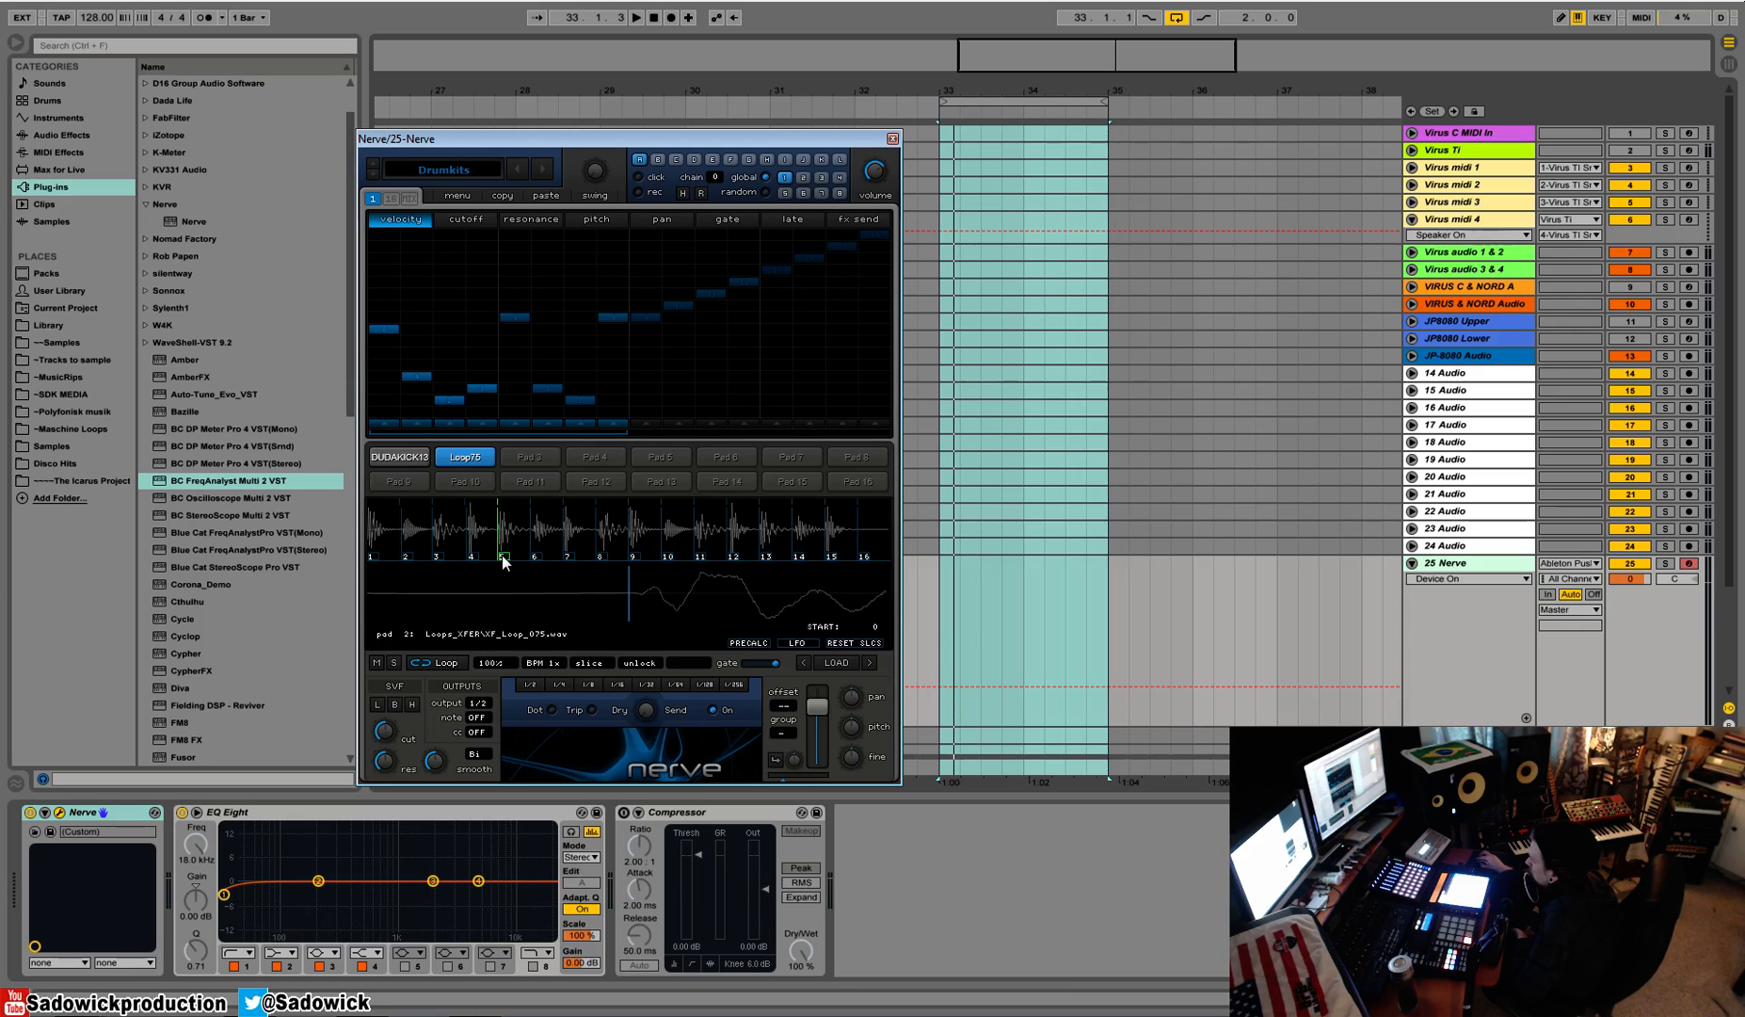
pyautogui.moveTo(621, 595); pyautogui.dragTo(620, 595)
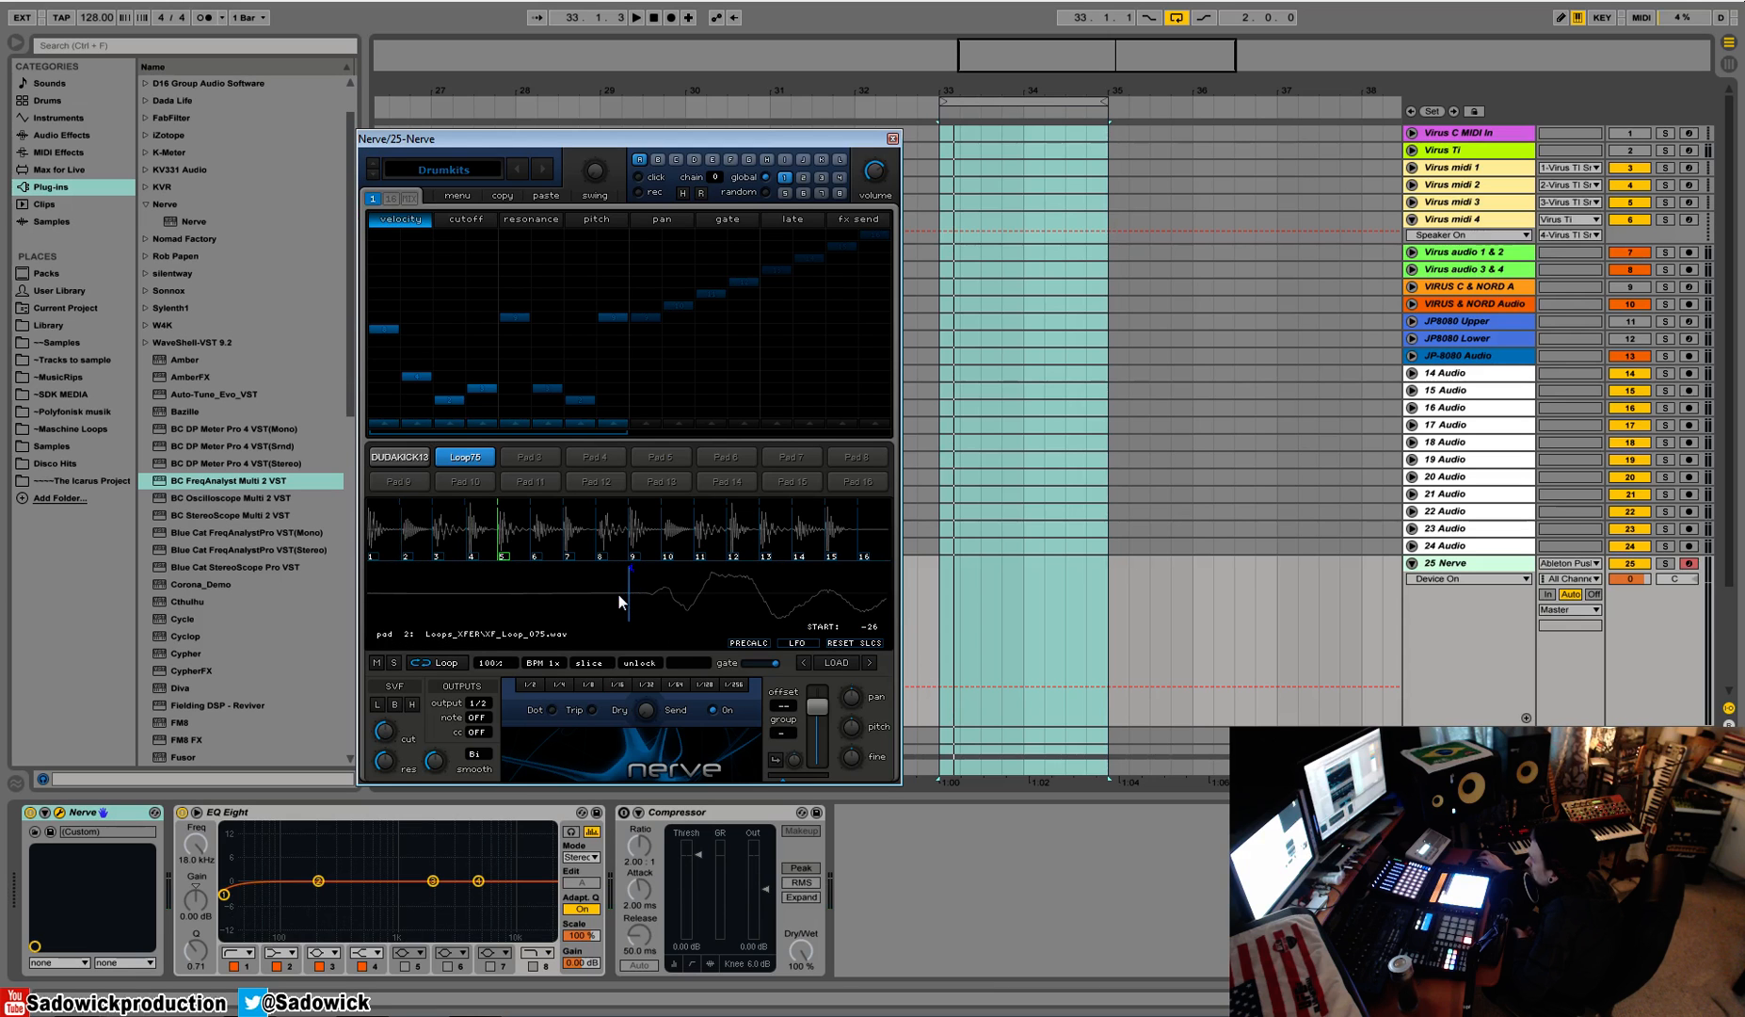
pyautogui.click(537, 557)
pyautogui.moveTo(791, 607); pyautogui.dragTo(796, 604)
pyautogui.click(568, 556)
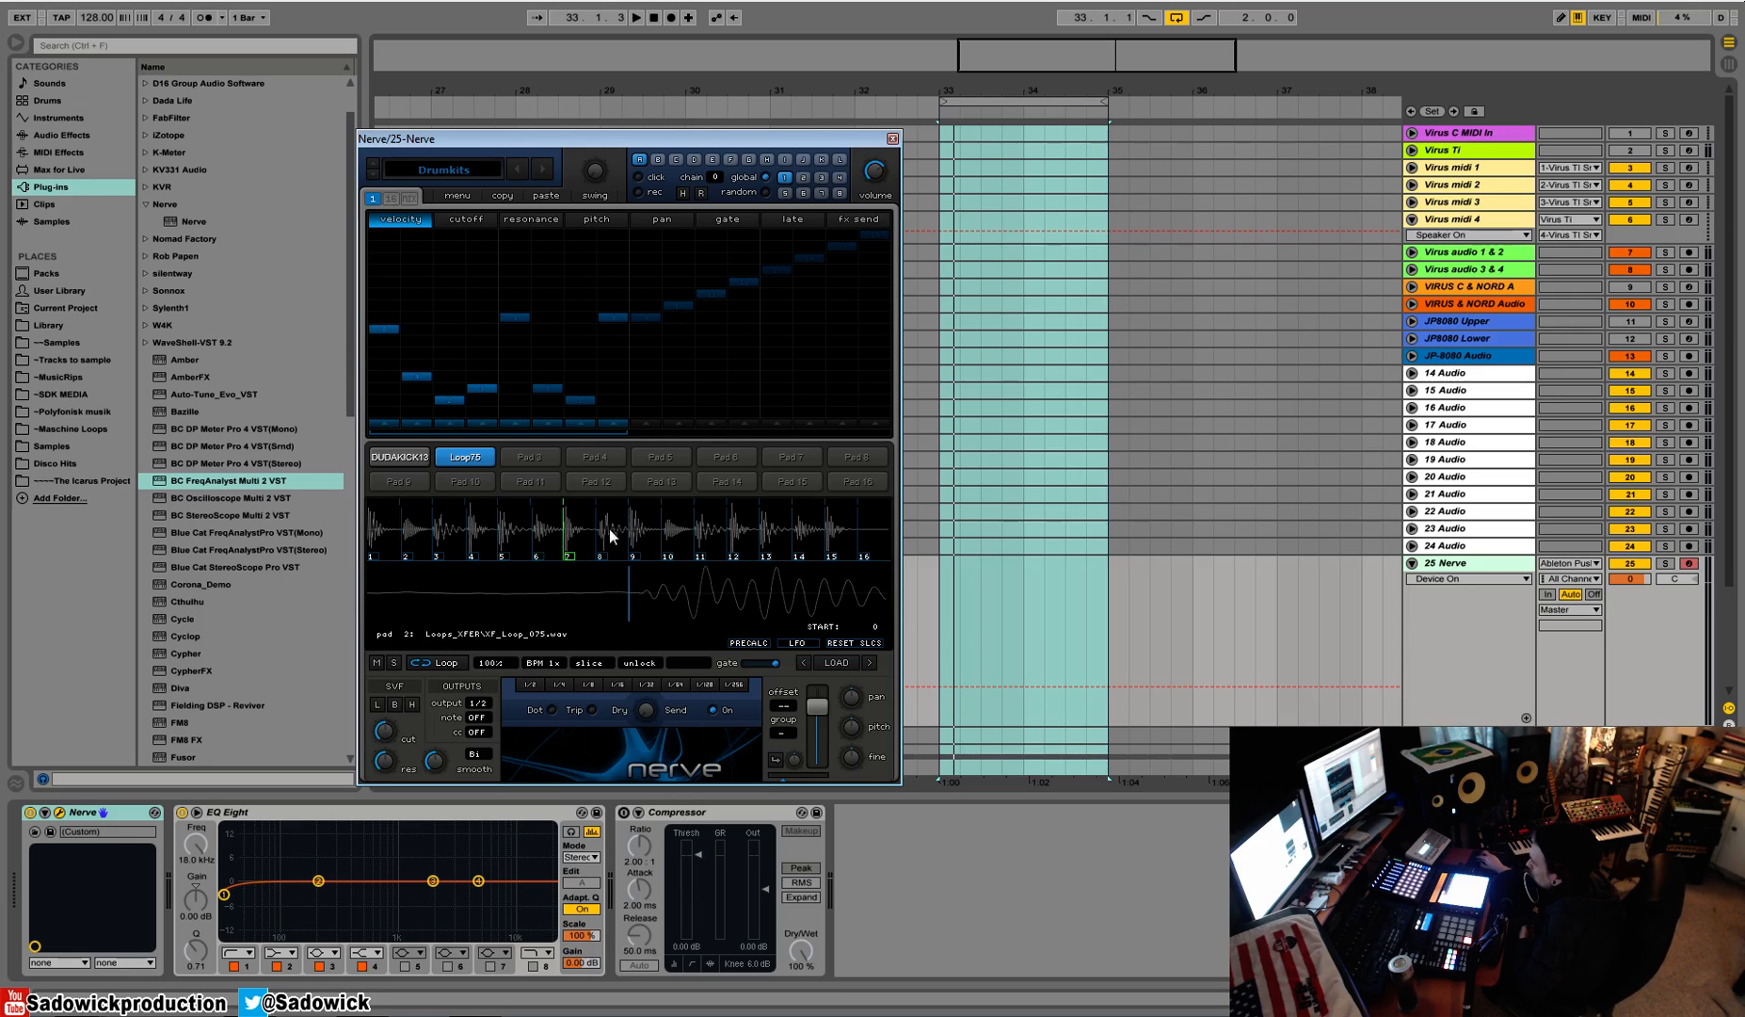
# Step: Change Pad 2's loop playback from slice through resample to stretch, and audition it while raising the project tempo to 188 BPM
pyautogui.click(589, 662)
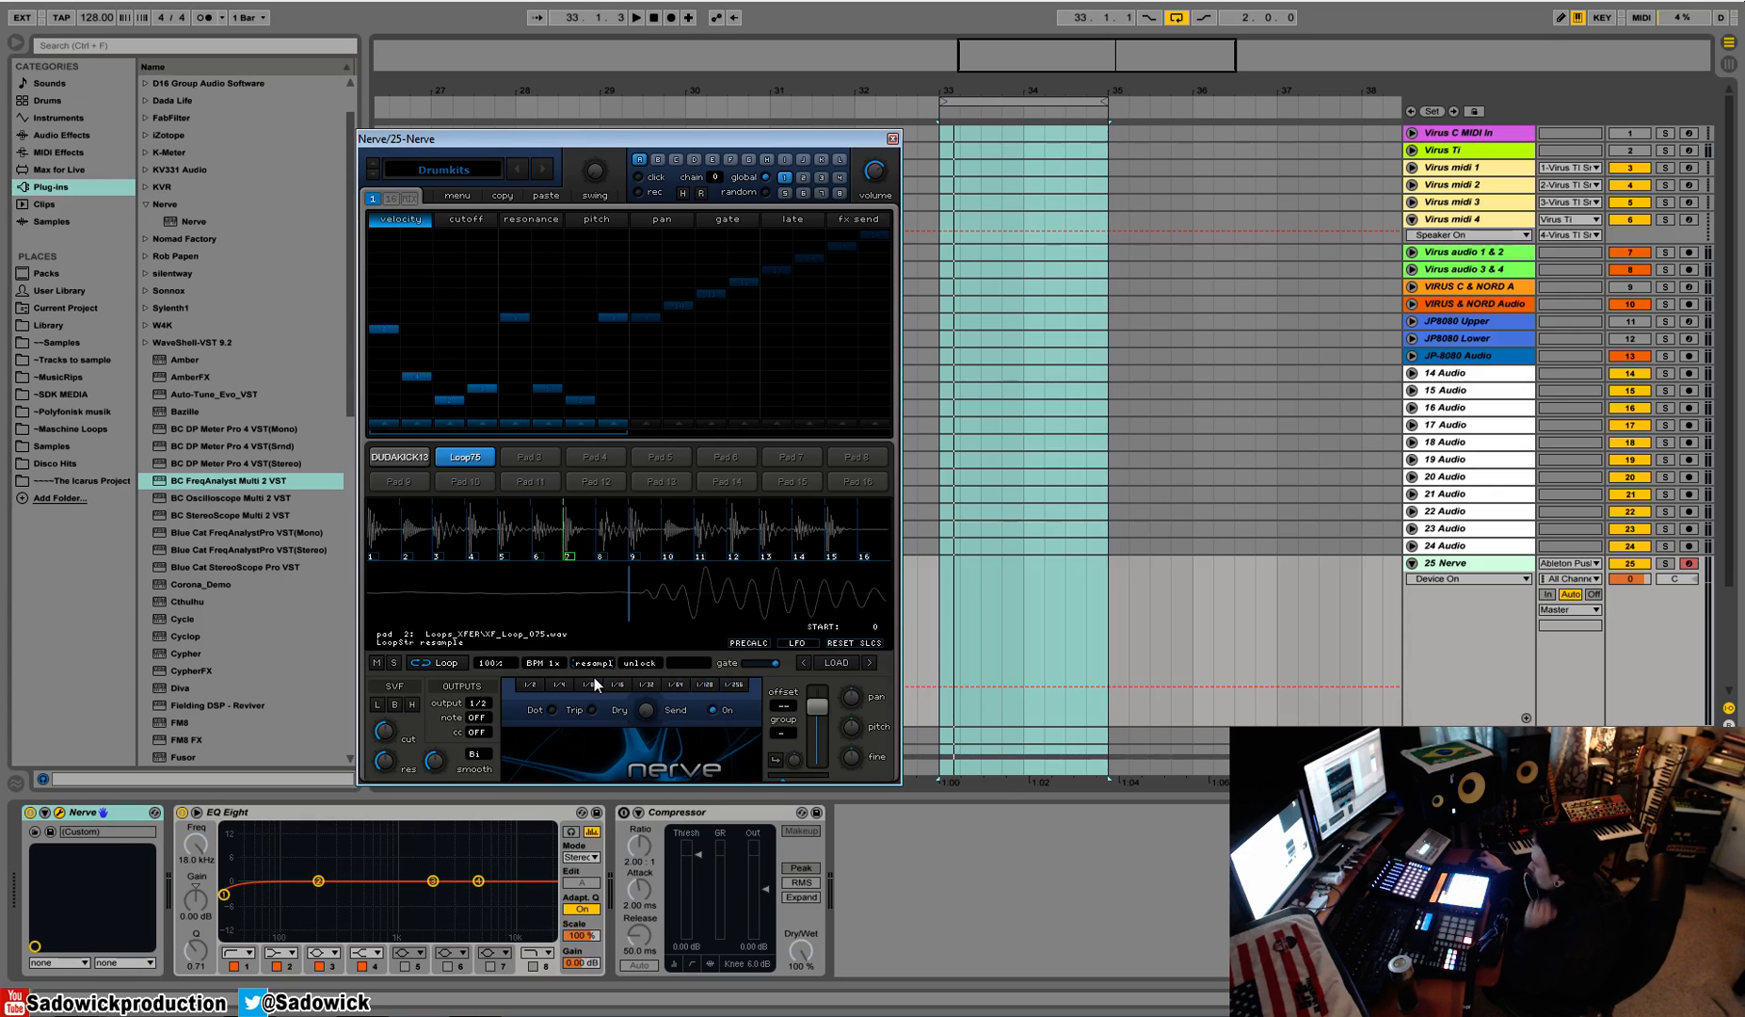
pyautogui.click(595, 662)
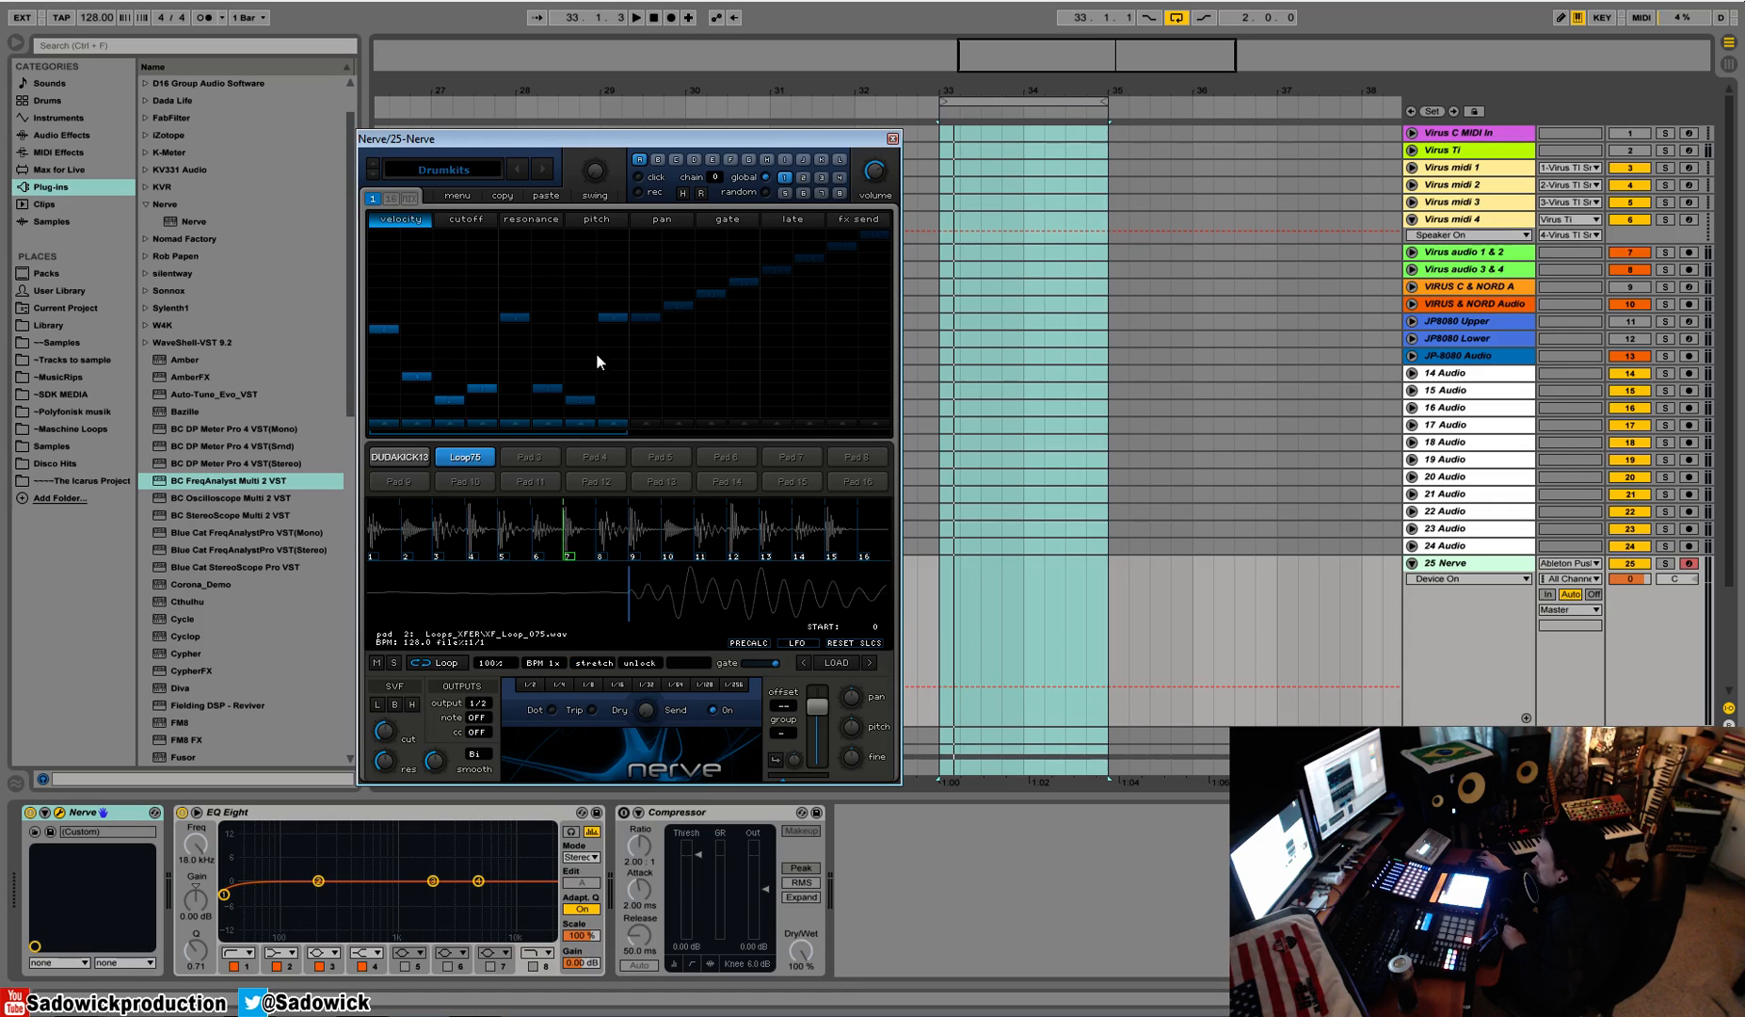
pyautogui.press('space')
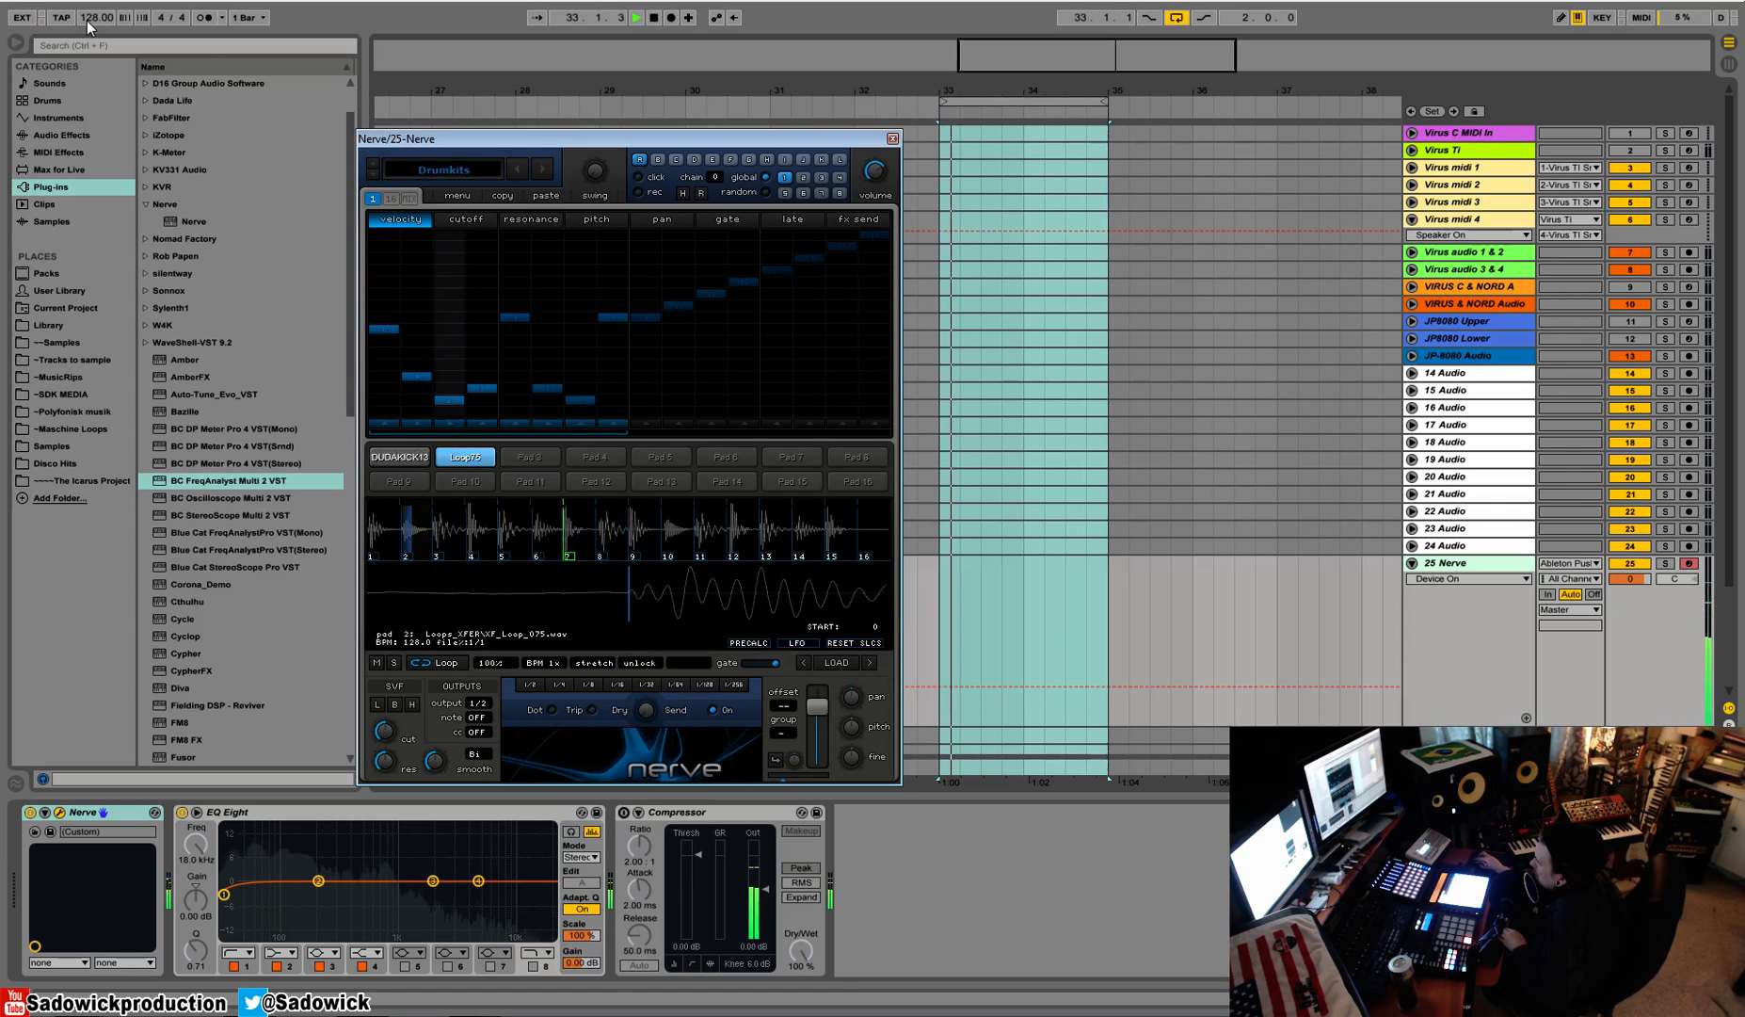
pyautogui.moveTo(100, 19)
pyautogui.mouseDown()
pyautogui.moveTo(100, 1)
pyautogui.moveTo(98, 28)
pyautogui.mouseUp()
pyautogui.press('space')
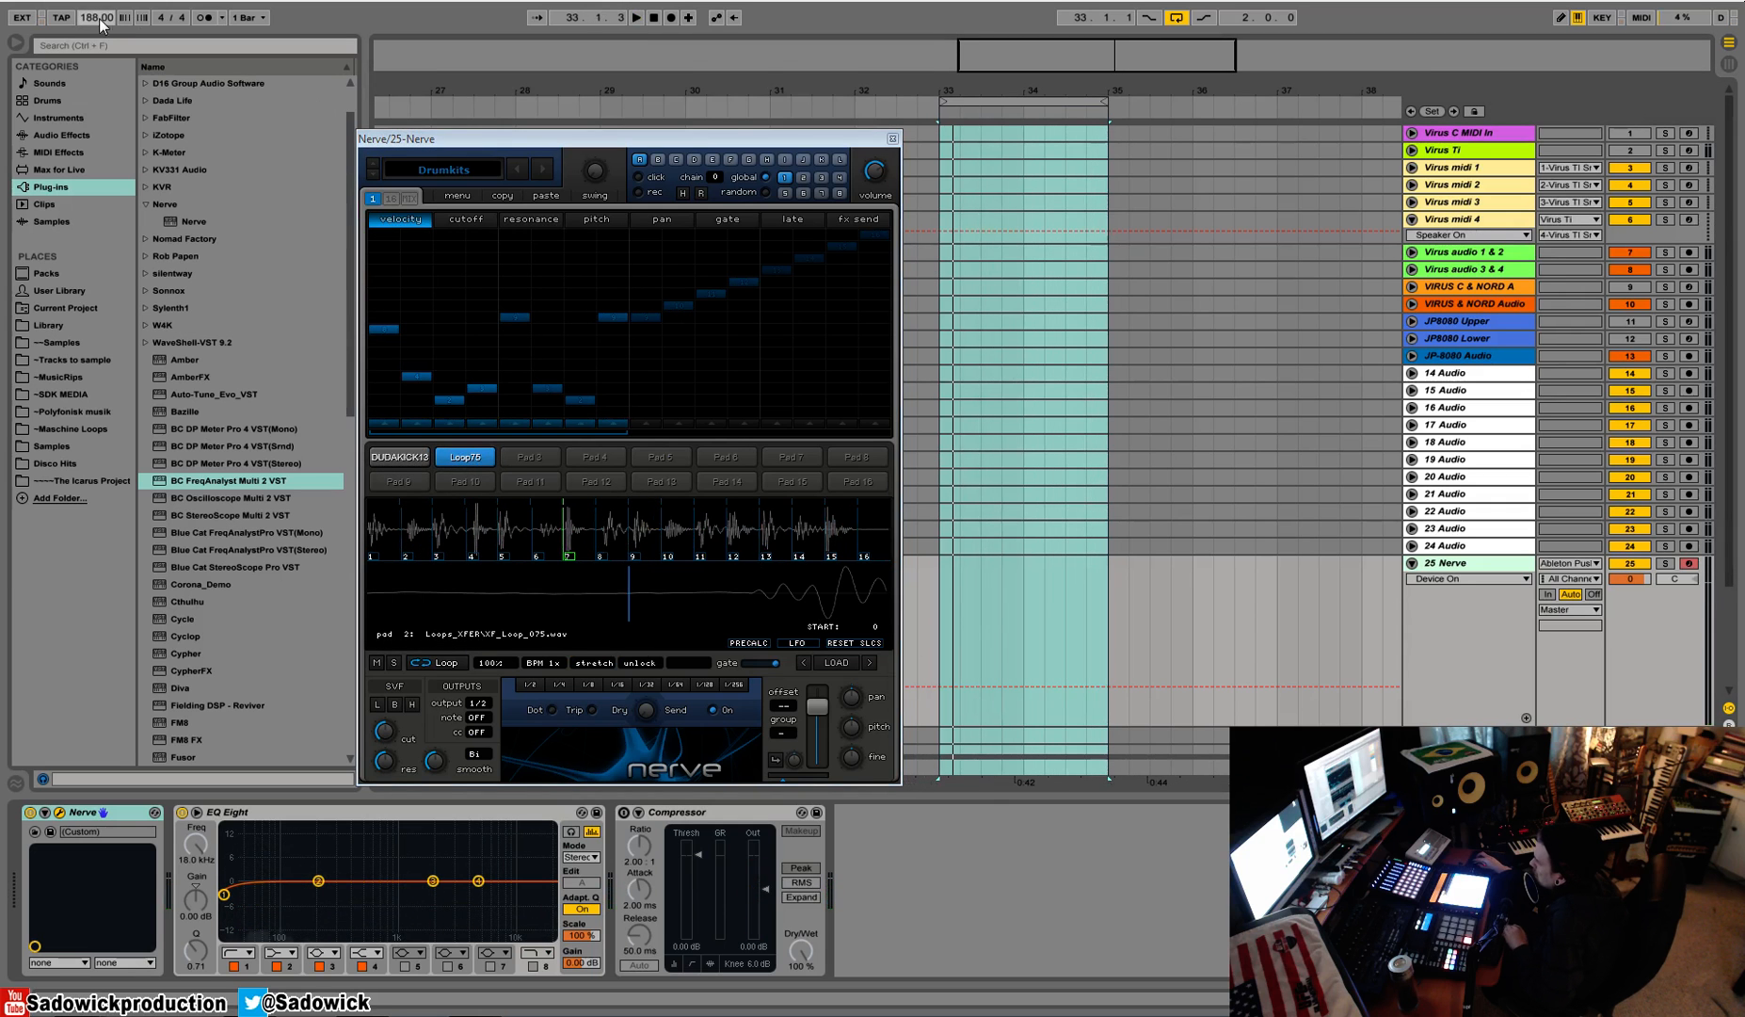
# Step: Return Pad 2's loop playback method to slice
pyautogui.click(585, 663)
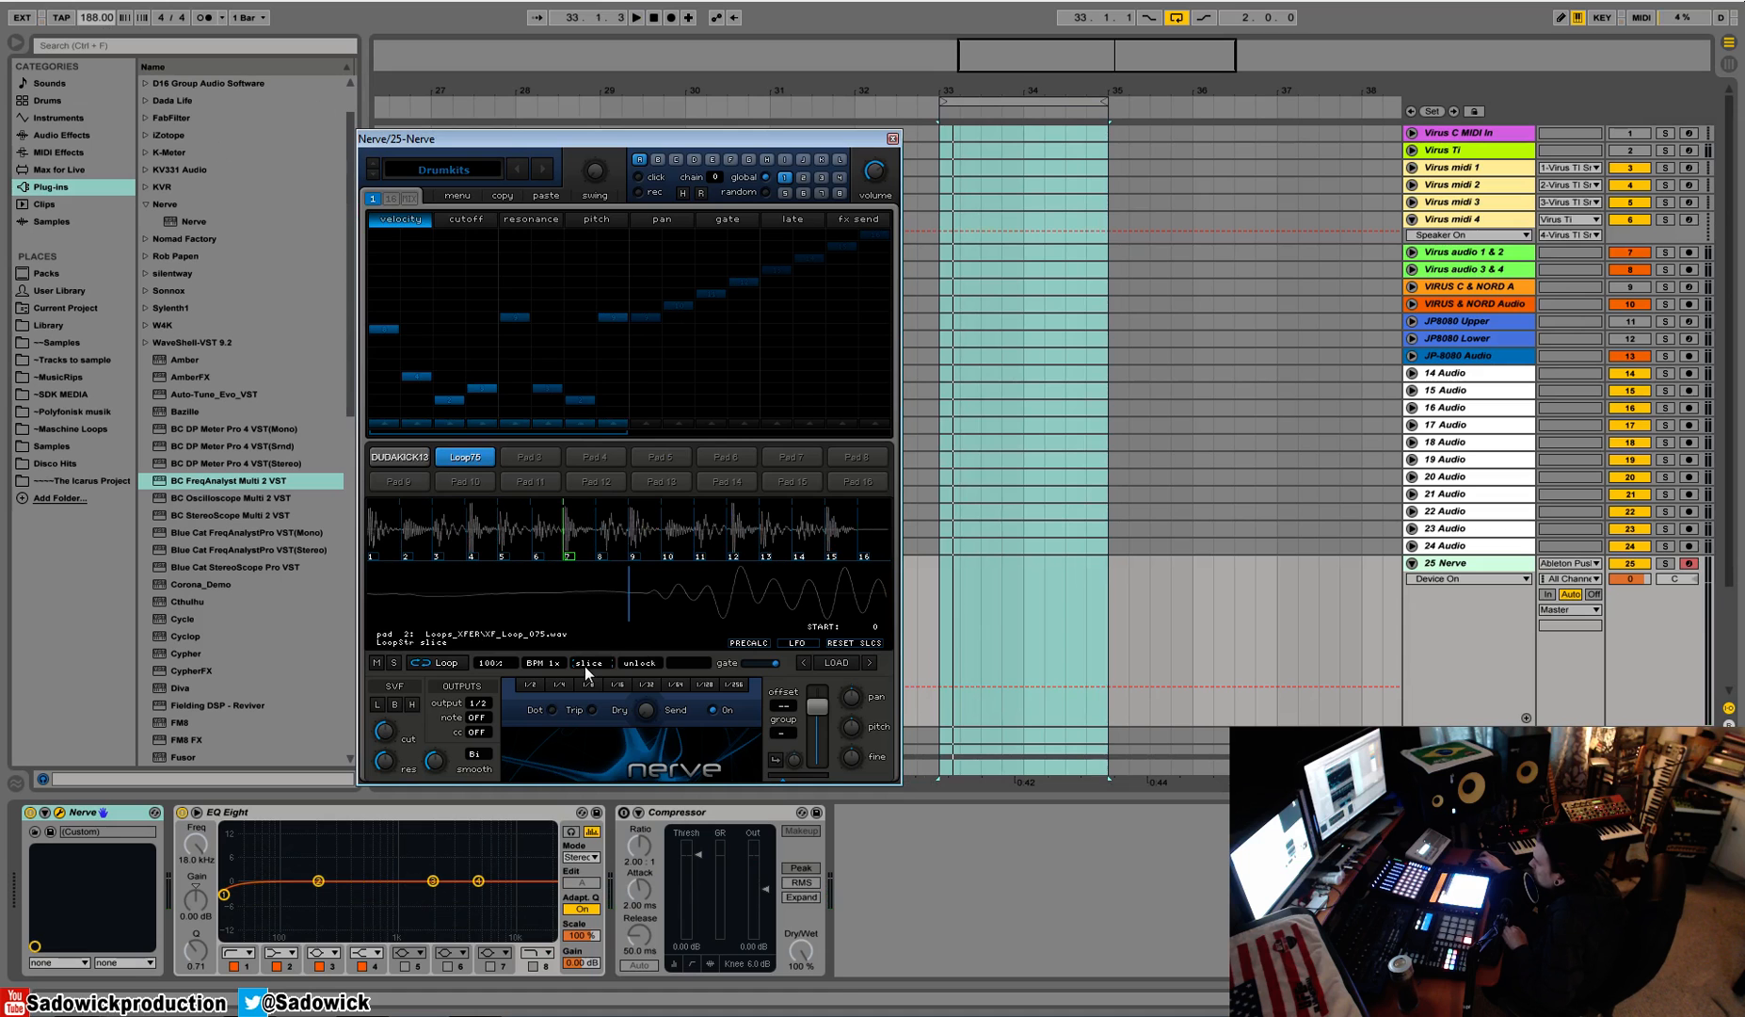
# Step: Audition Pad 2's loop in slice mode, and switch its playback method to resample to compare the sound at 188 BPM
pyautogui.press('space')
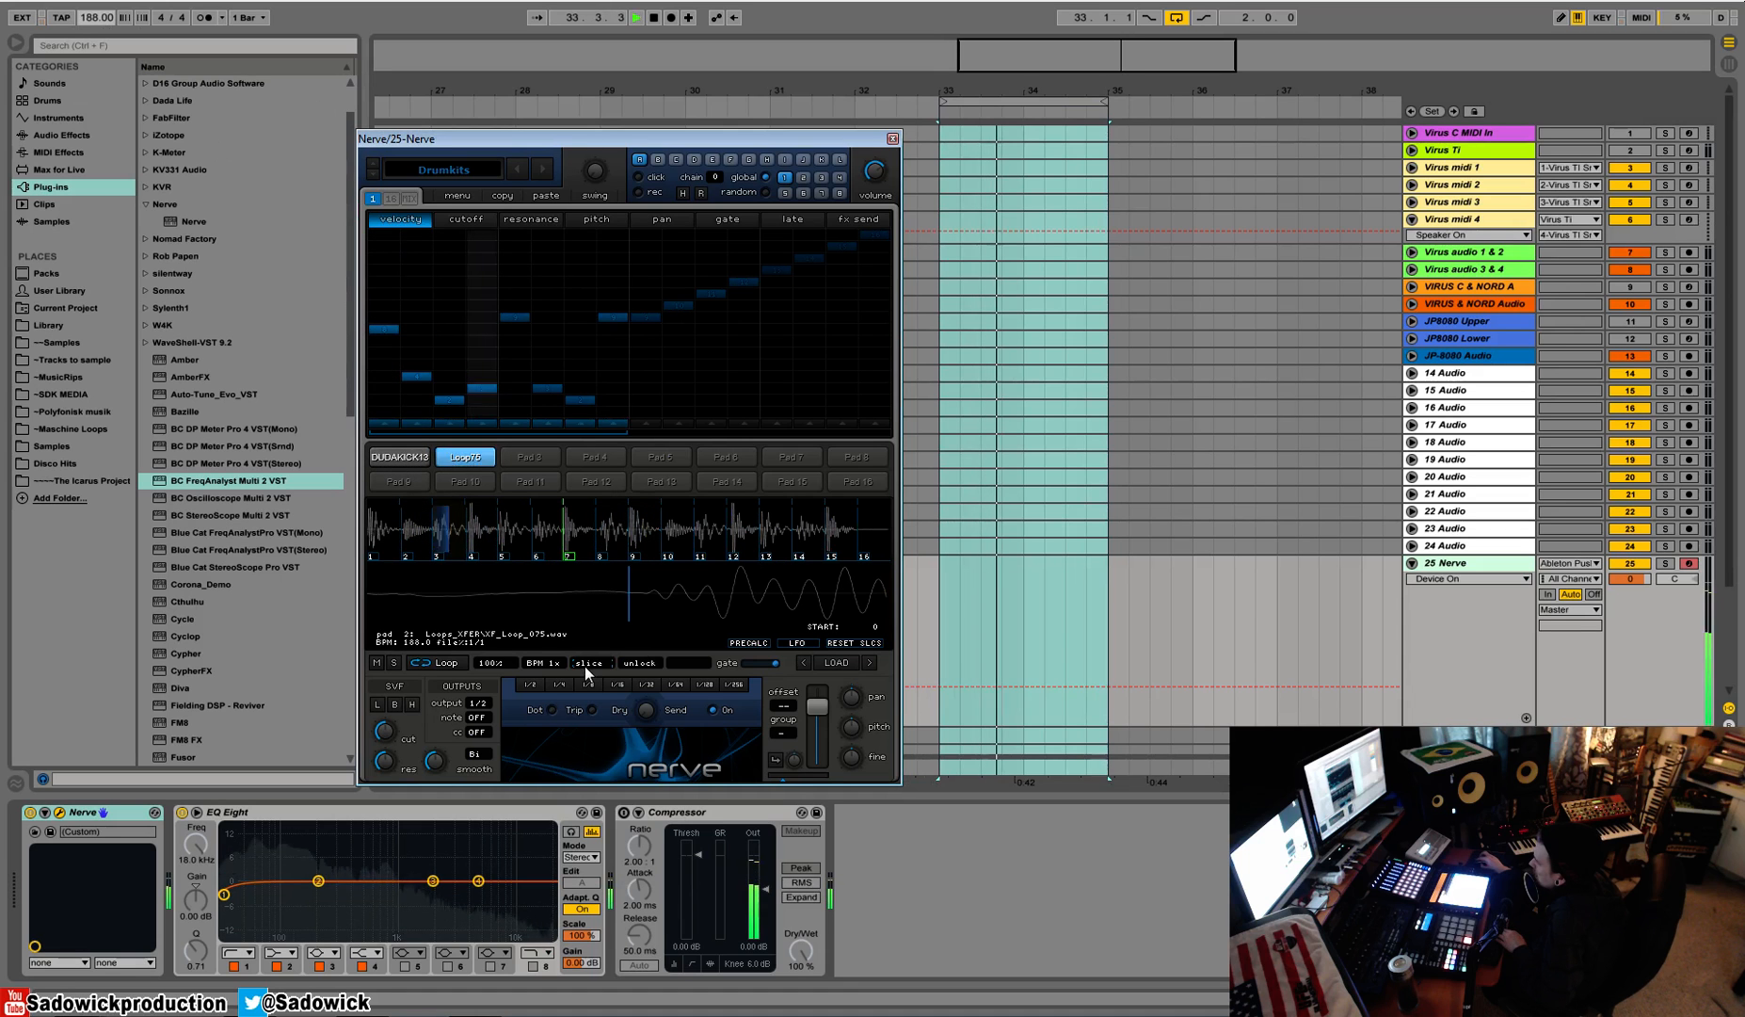
pyautogui.press('space')
pyautogui.click(584, 664)
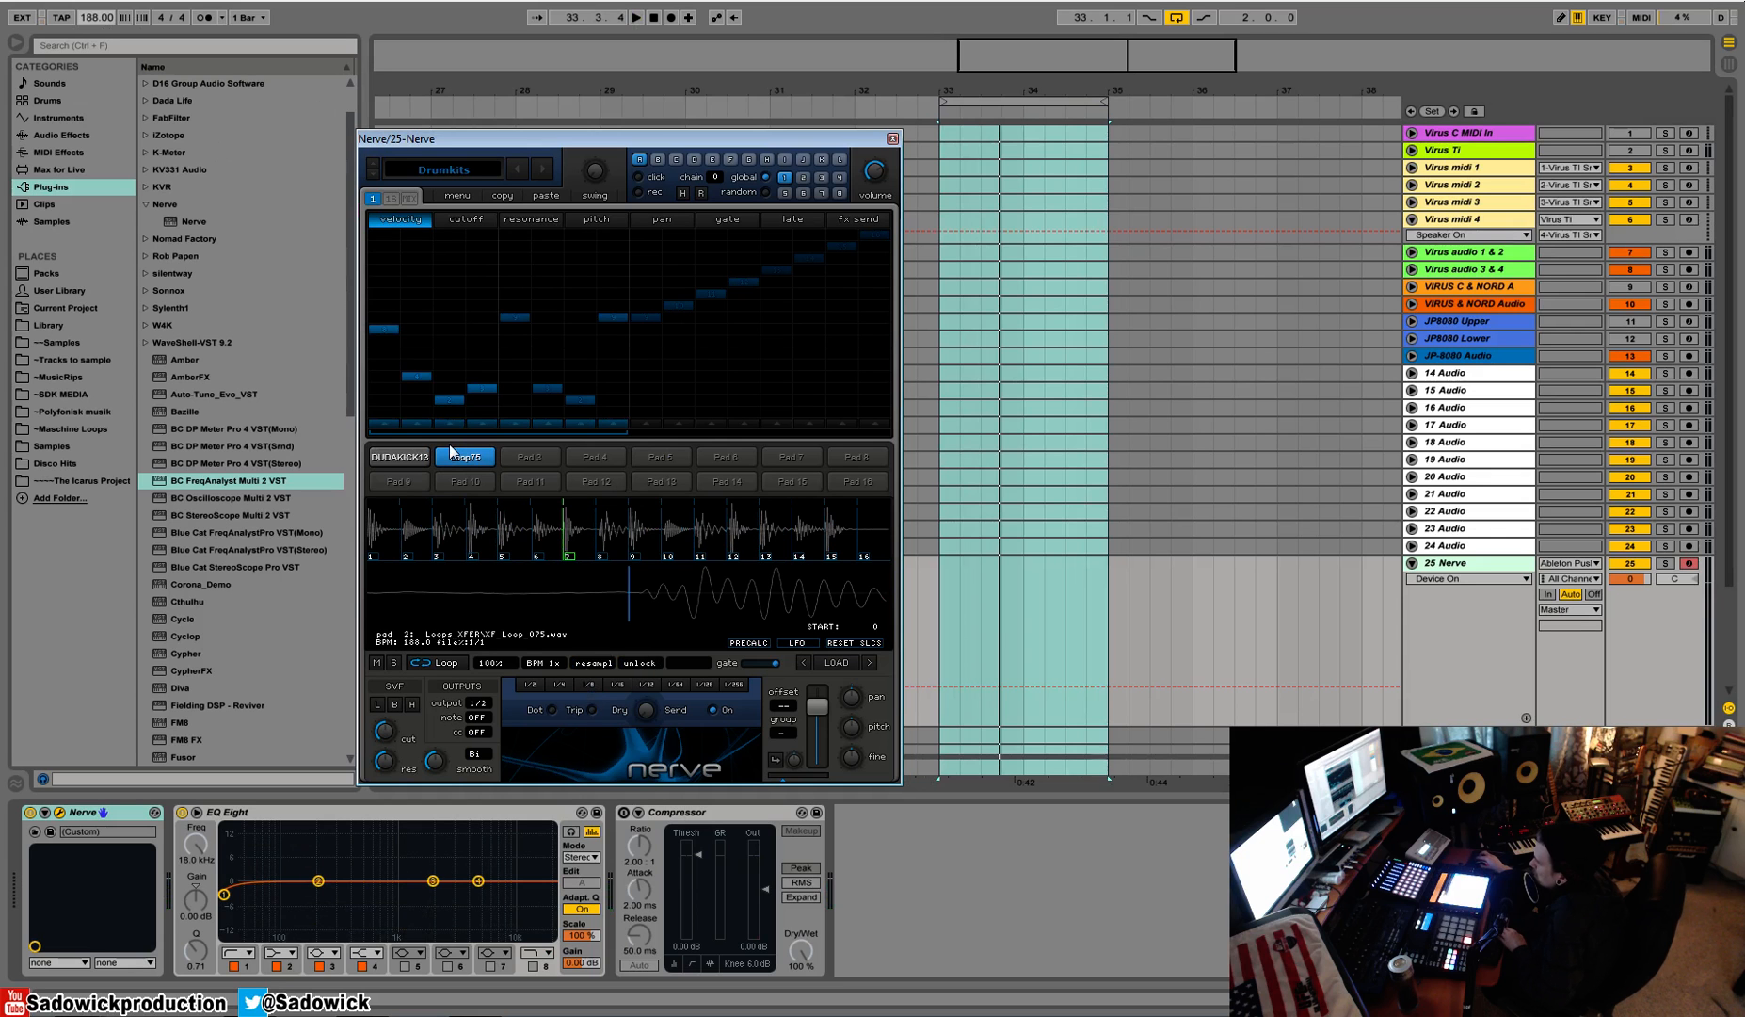
pyautogui.press('space')
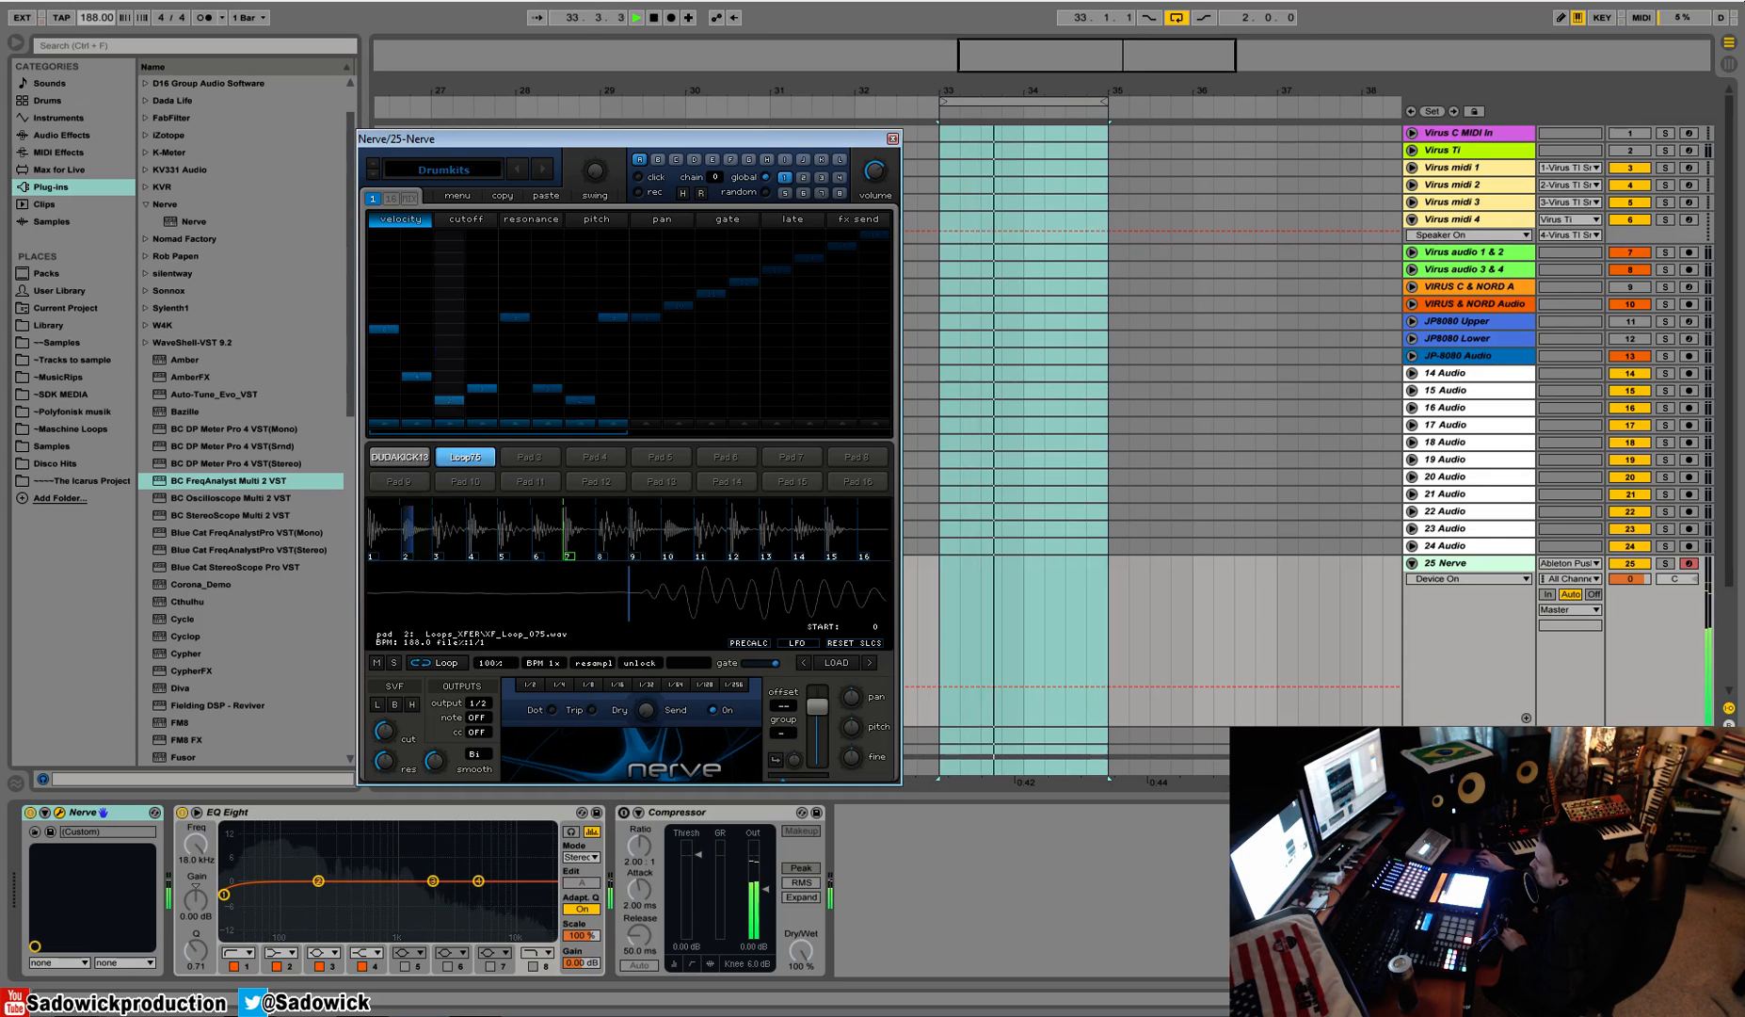
# Step: Lower the project tempo to 129 BPM and set Pad 2's loop playback method back to slice
pyautogui.moveTo(91, 18); pyautogui.dragTo(91, 72)
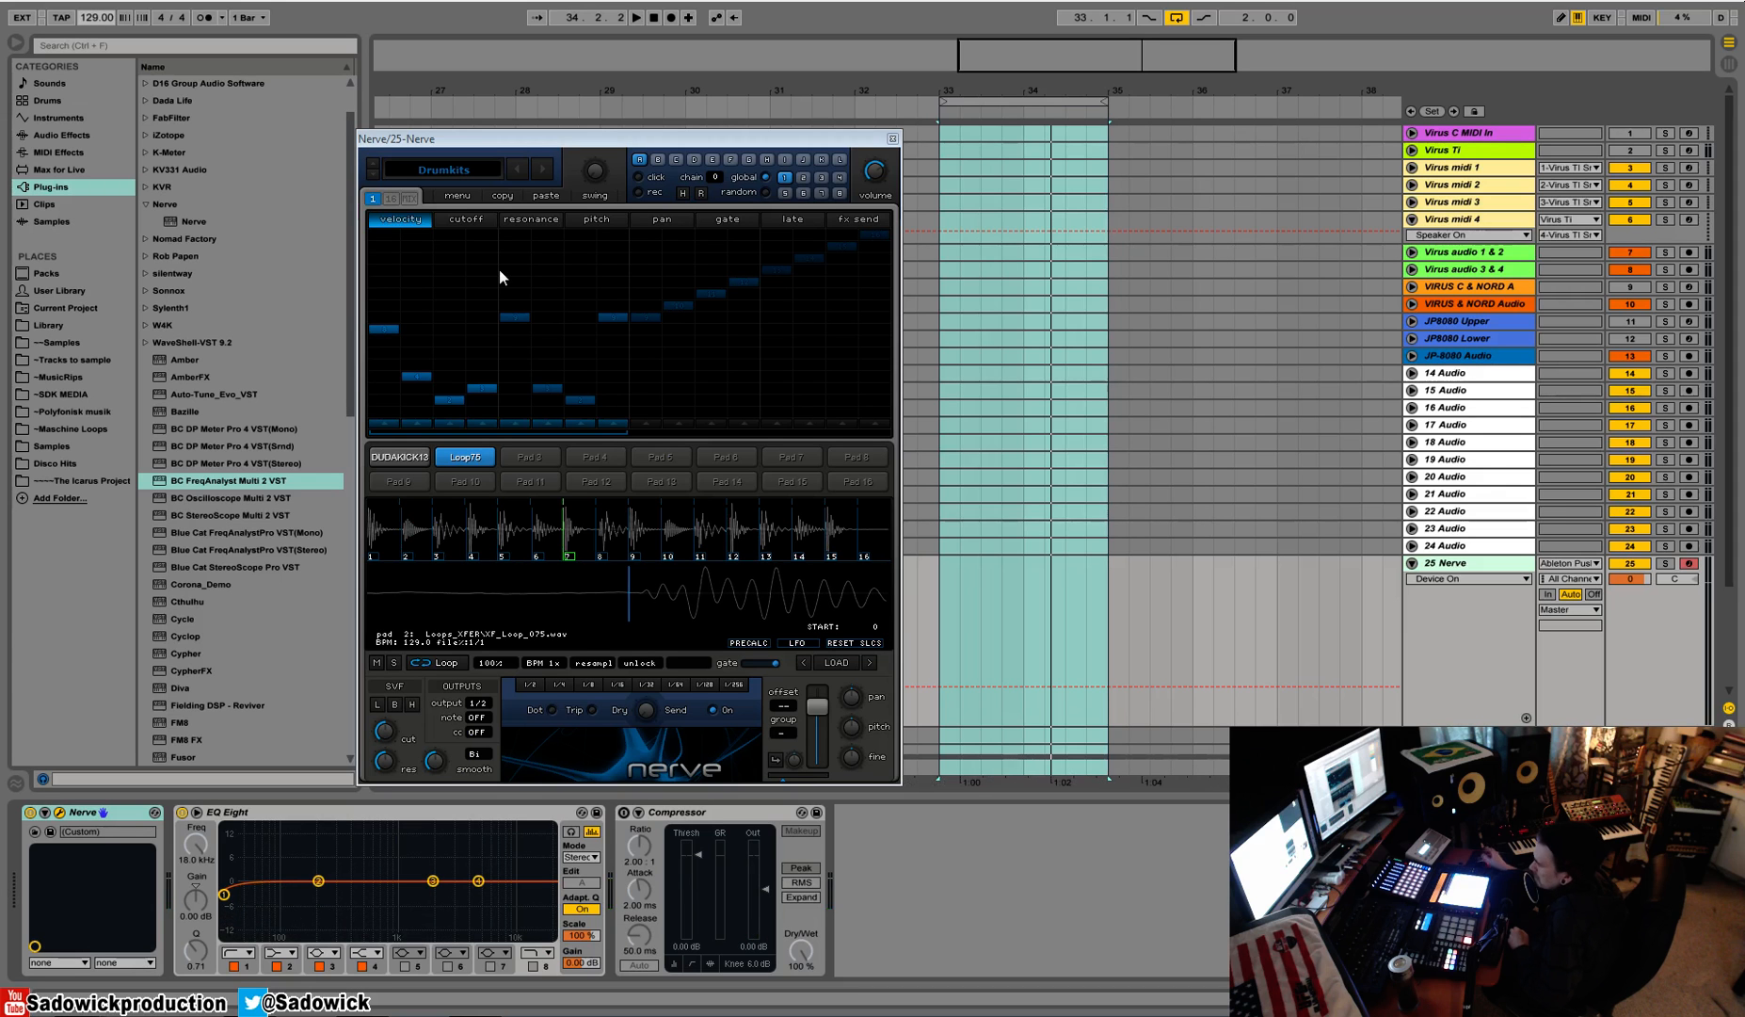
pyautogui.click(592, 663)
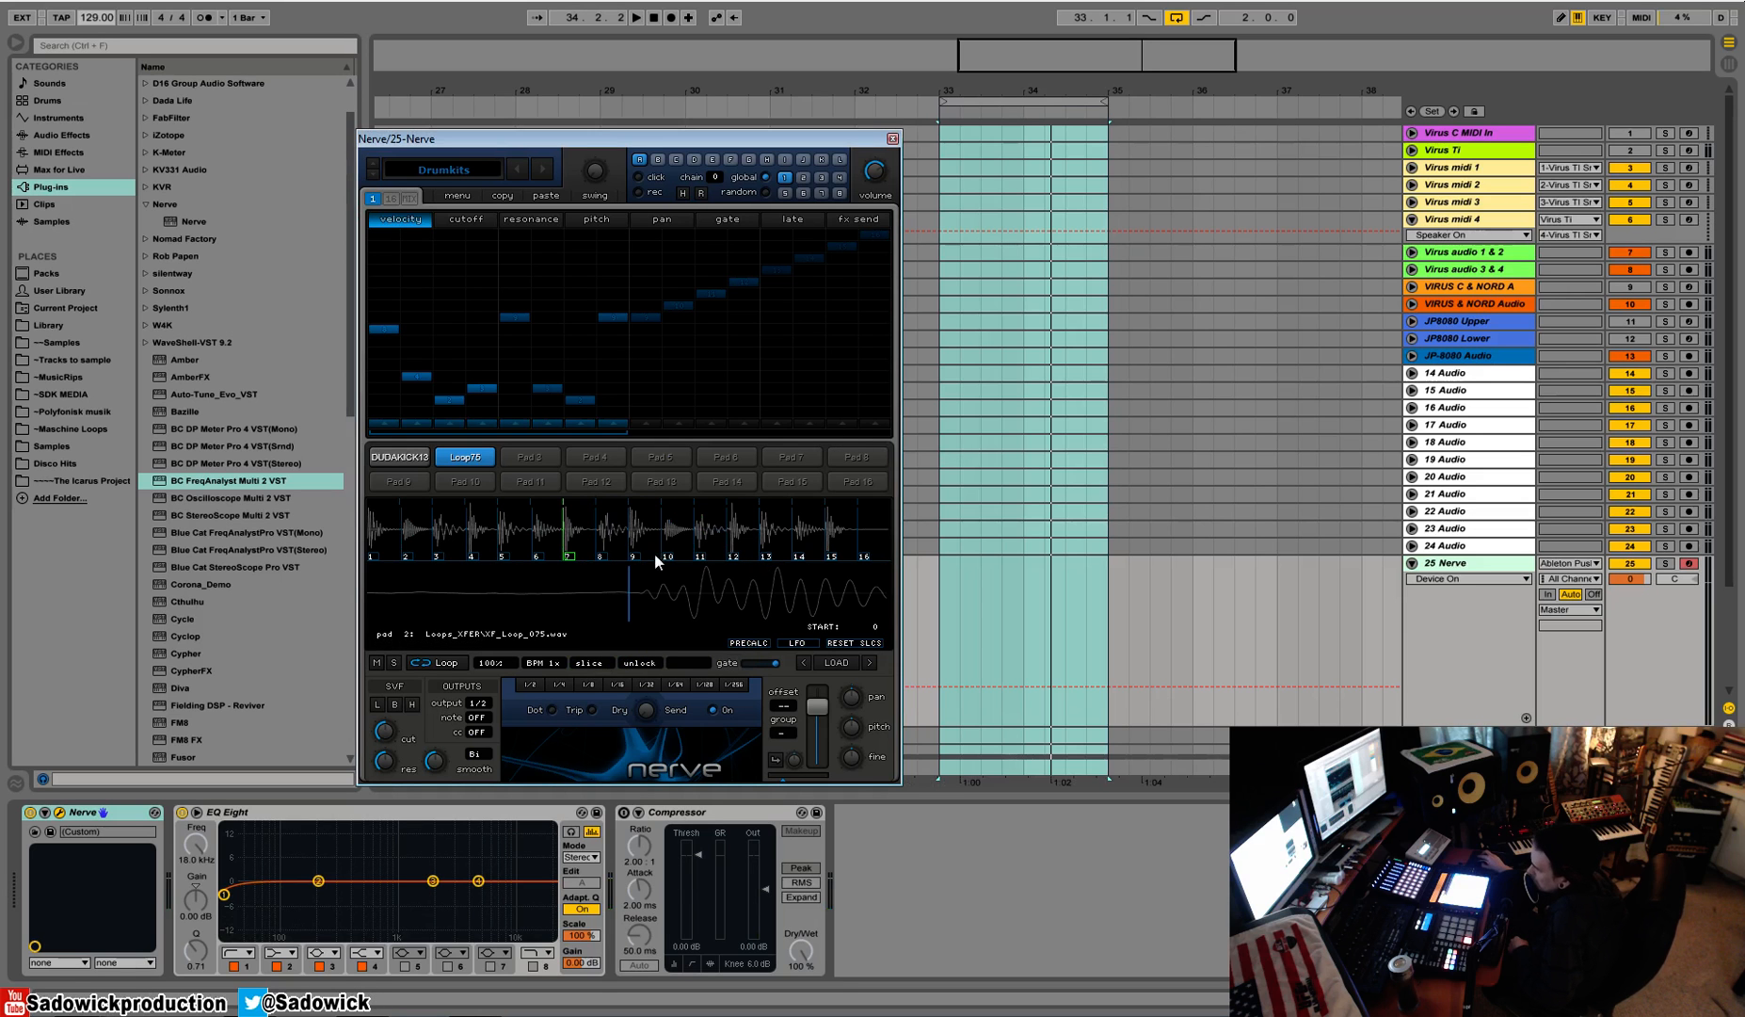
pyautogui.moveTo(681, 139)
pyautogui.mouseDown()
pyautogui.moveTo(642, 151)
pyautogui.moveTo(770, 147)
pyautogui.moveTo(690, 152)
pyautogui.mouseUp()
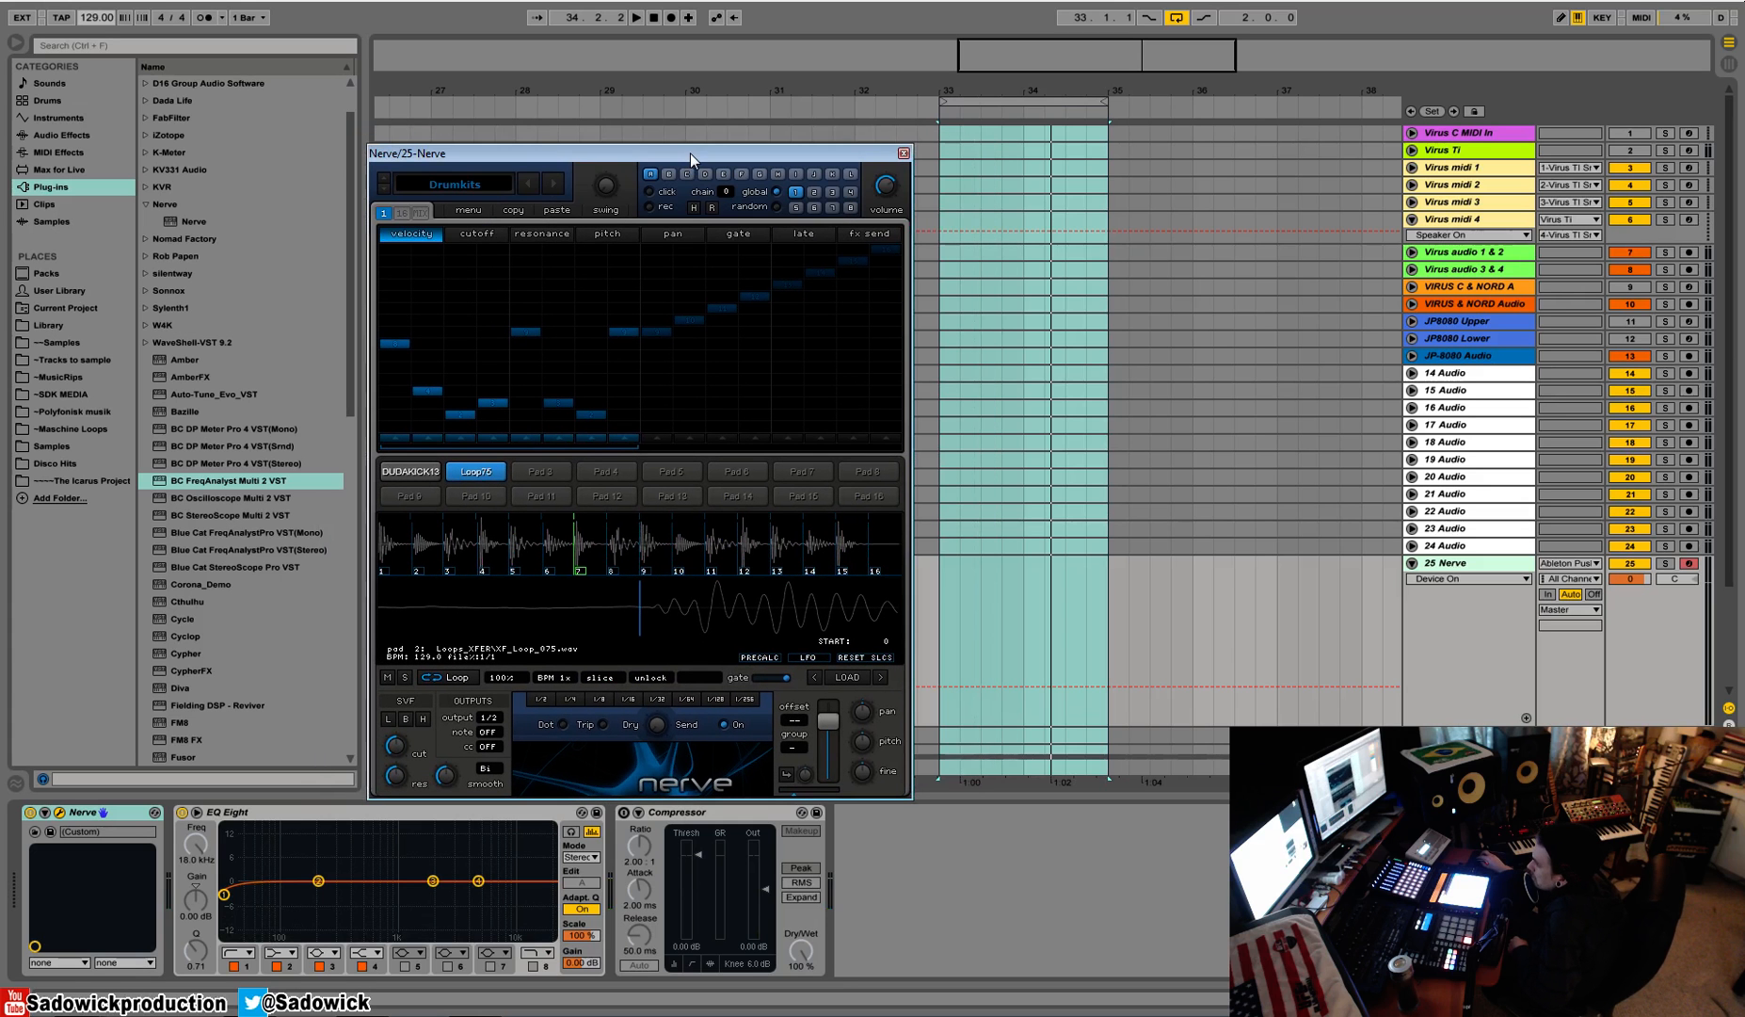